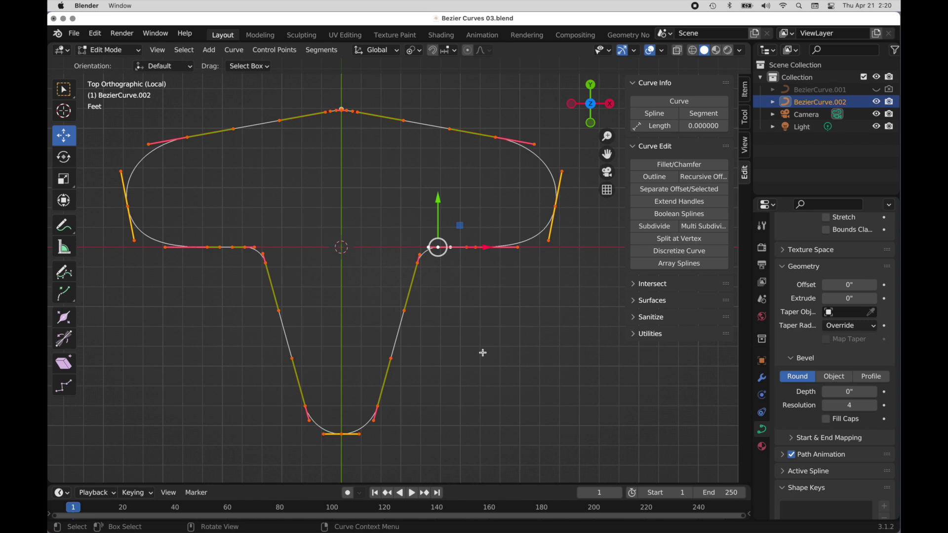
# - Switch the T-shaped curve BezierCurve.002 to Object Mode and delete it from the scene
pyautogui.click(104, 50)
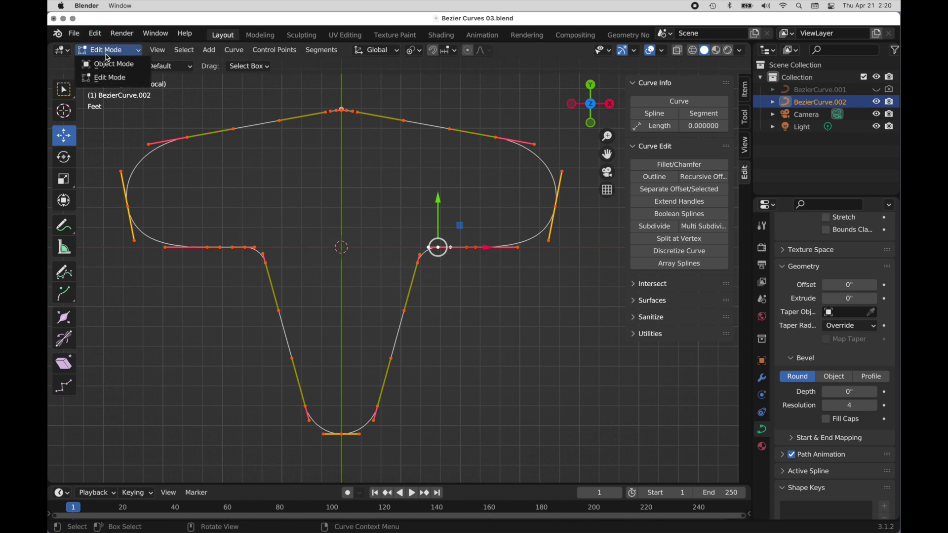
pyautogui.click(108, 65)
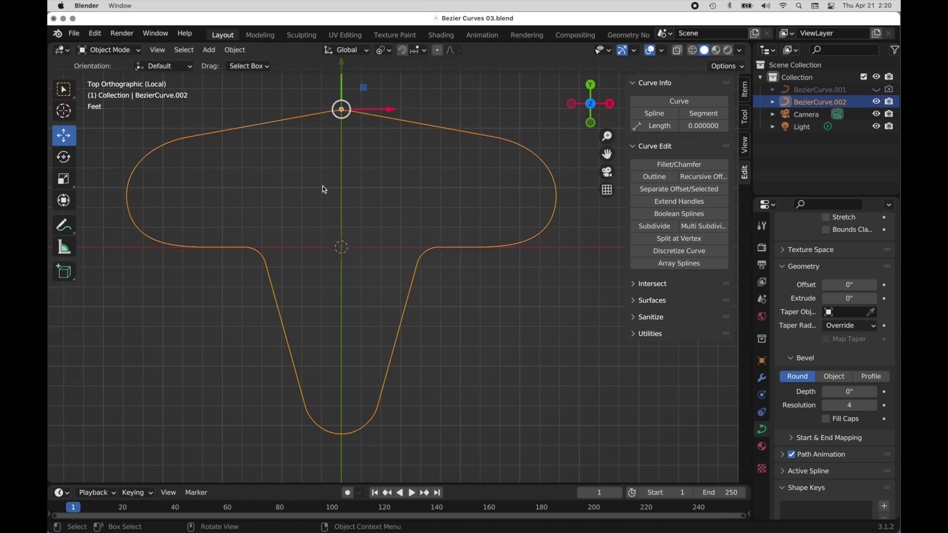
pyautogui.press('x')
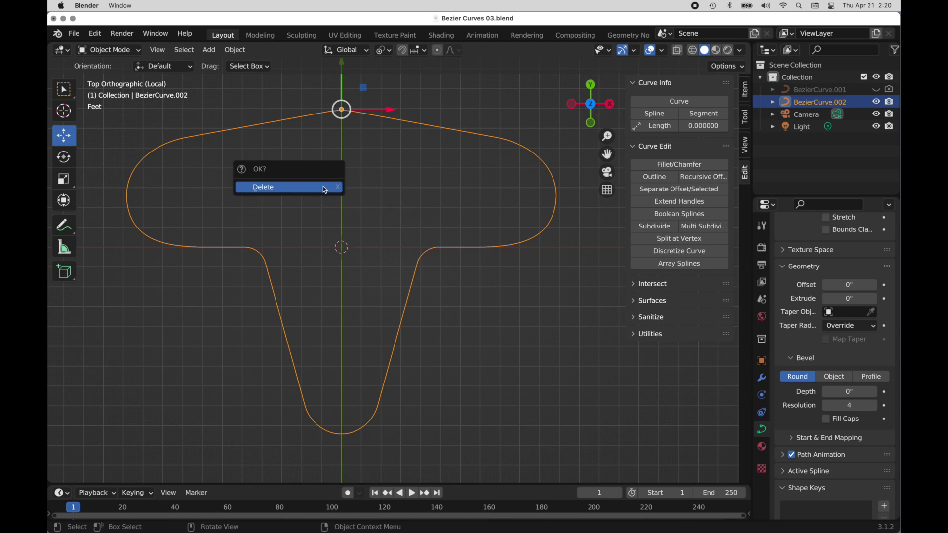
pyautogui.click(322, 186)
# - Search the add-on preferences for "curve" to check which curve add-ons are enabled
pyautogui.click(95, 33)
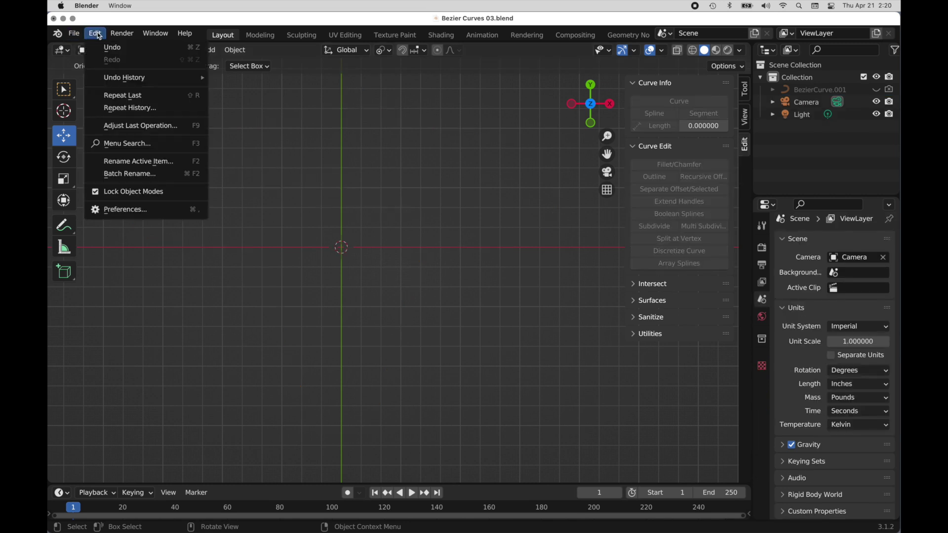
pyautogui.click(121, 210)
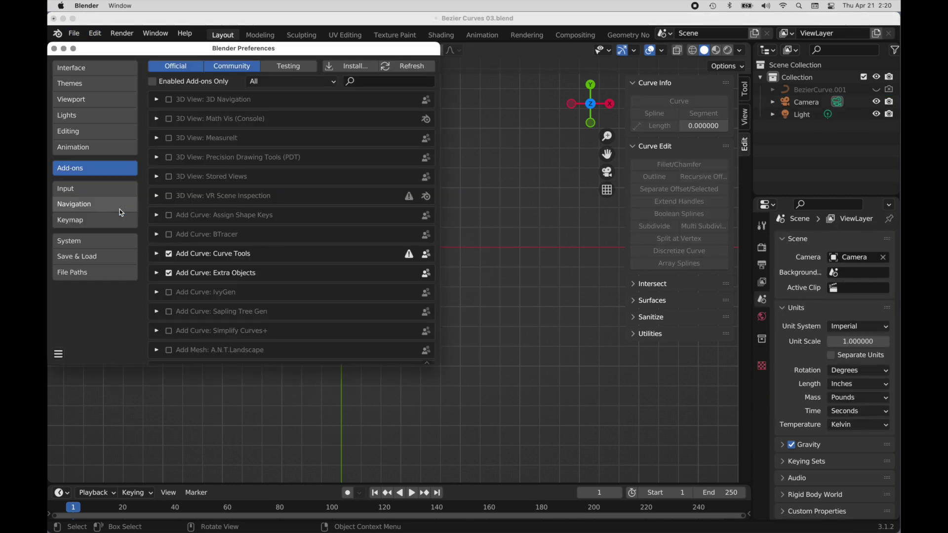
pyautogui.click(359, 81)
pyautogui.write('curve')
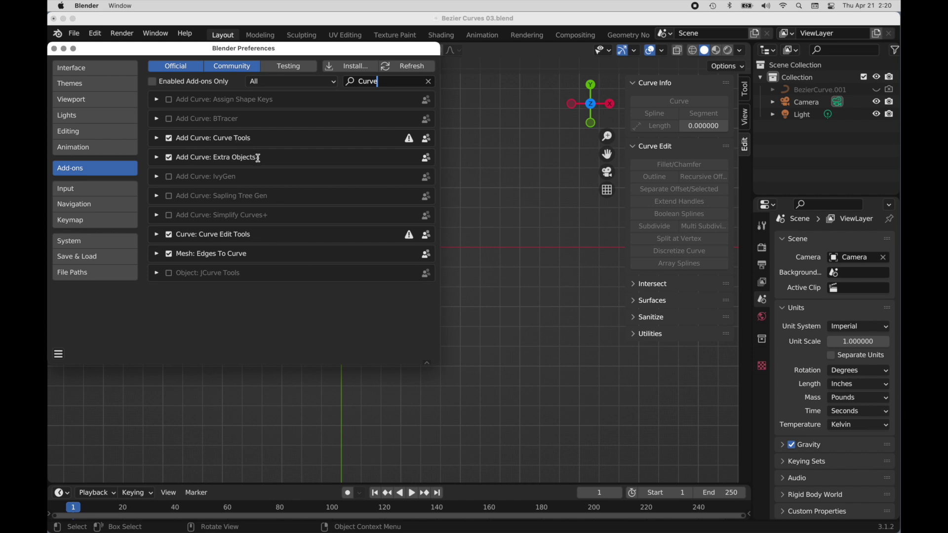
pyautogui.click(54, 49)
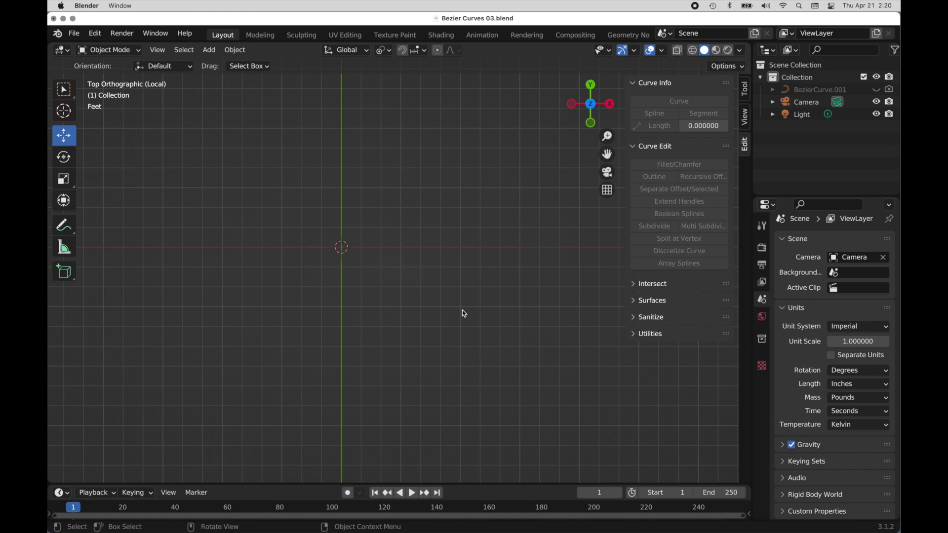
# - Examine the theme preferences for the 3D Viewport's Wire and Wire Edit colors, then close the preferences
pyautogui.click(94, 33)
pyautogui.click(141, 210)
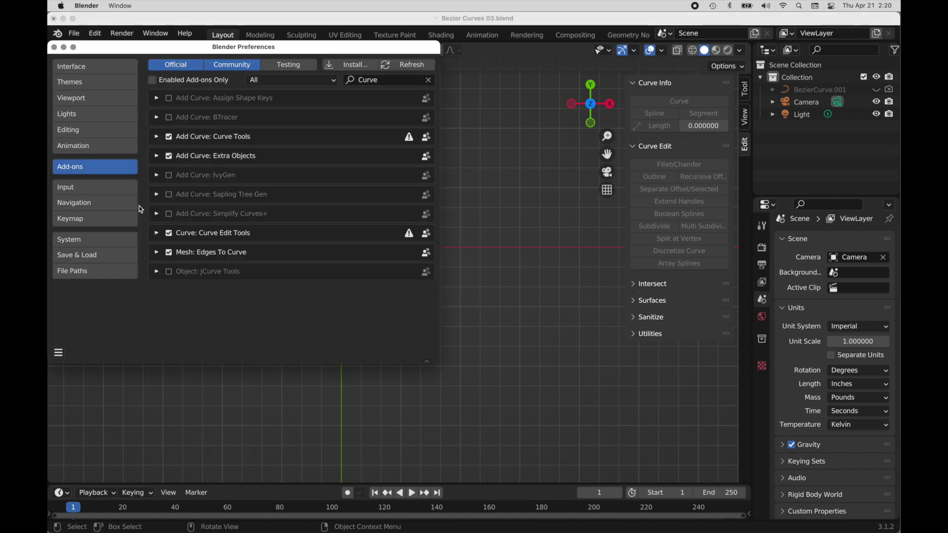
pyautogui.click(89, 82)
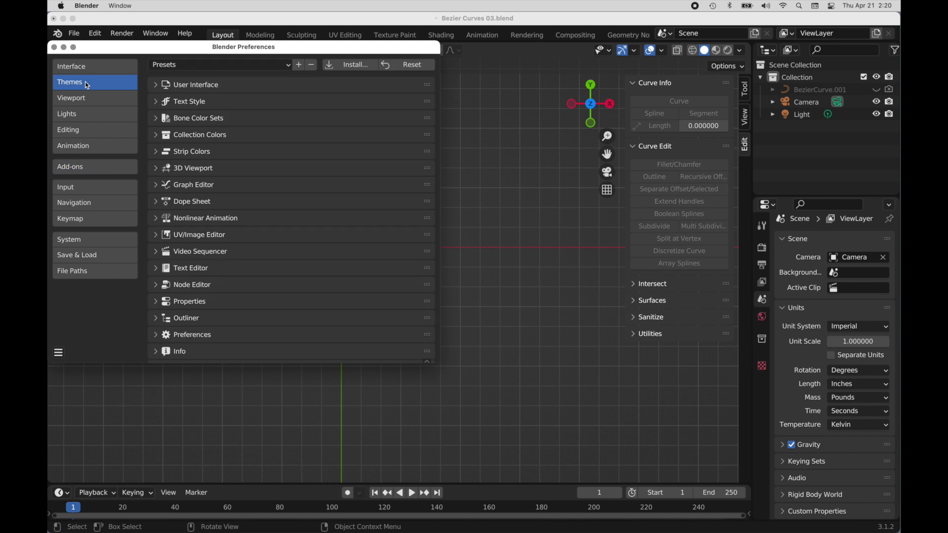
pyautogui.click(159, 171)
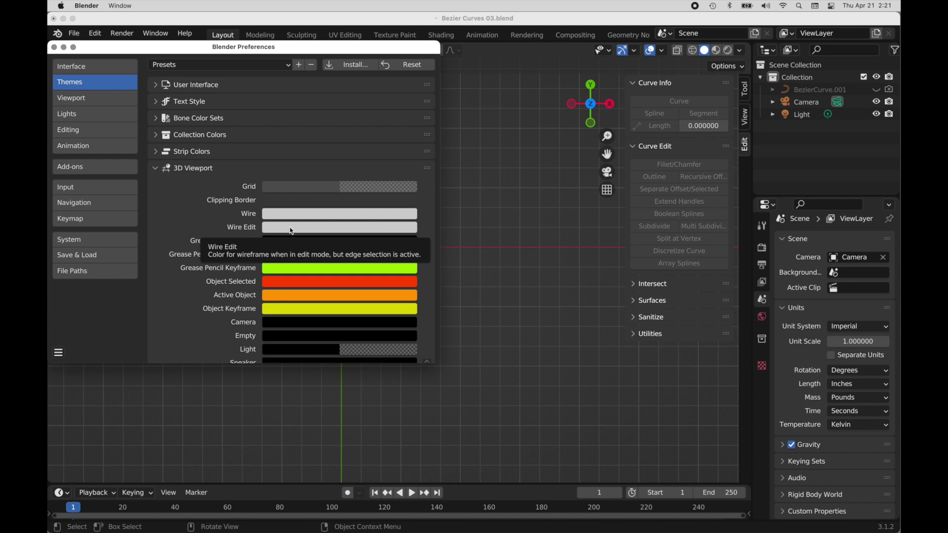
pyautogui.click(54, 48)
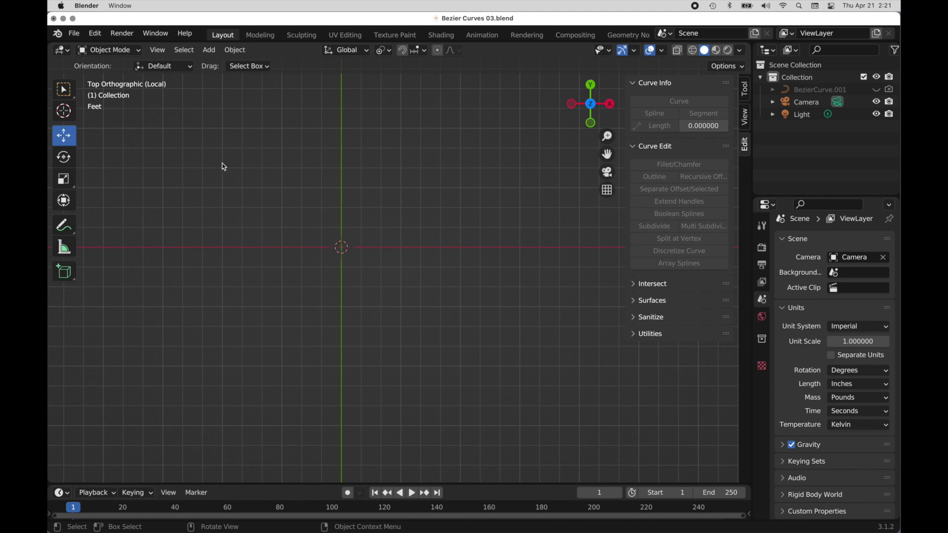
# - Add a Bezier curve at the origin and scale it up uniformly by about 3.7
pyautogui.click(208, 50)
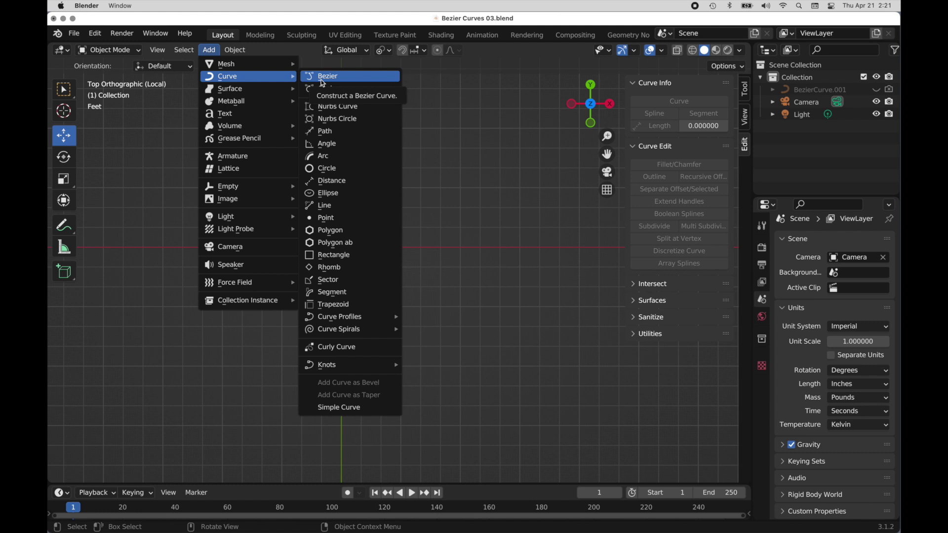
pyautogui.click(323, 79)
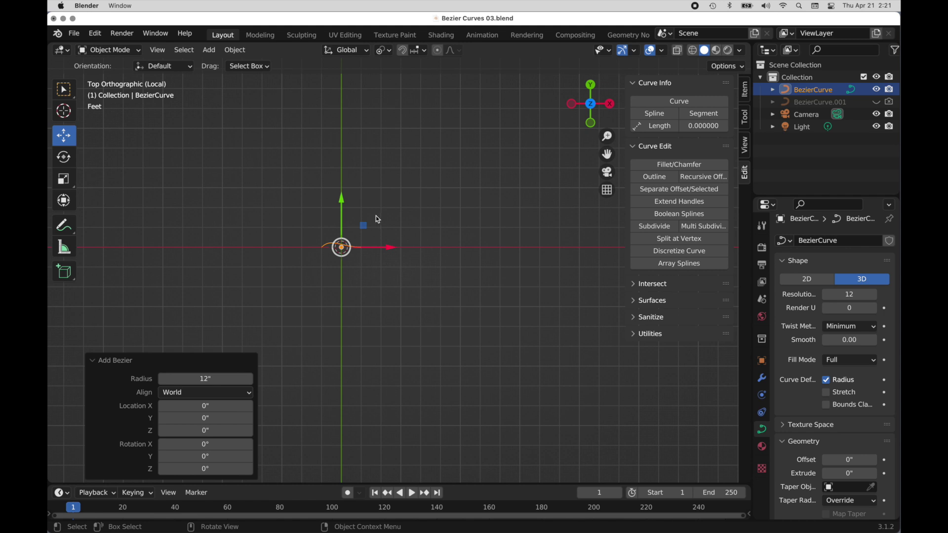
pyautogui.press('s')
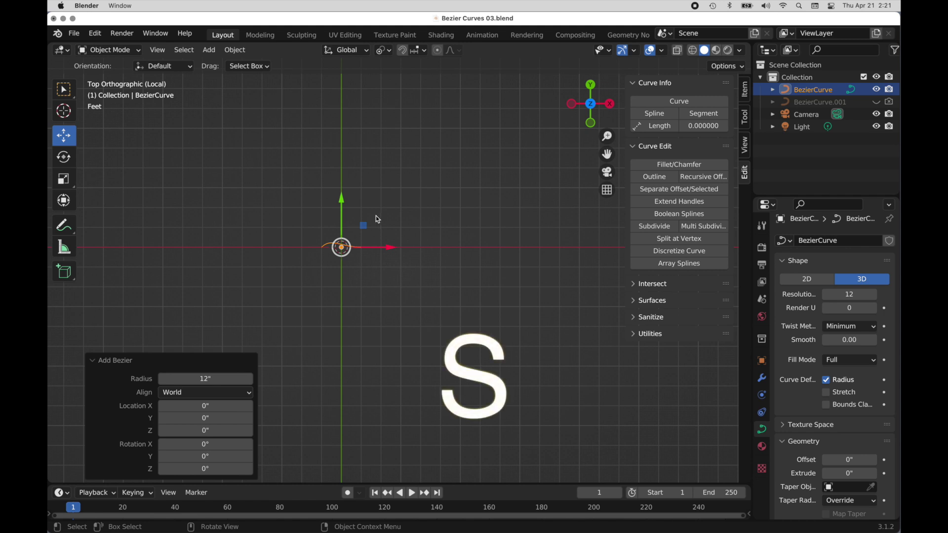
pyautogui.press('s')
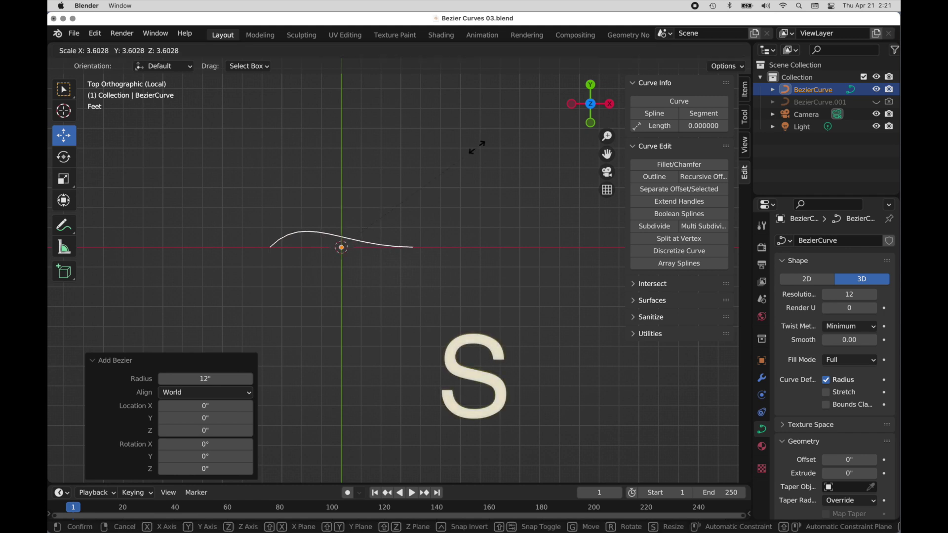
pyautogui.click(481, 146)
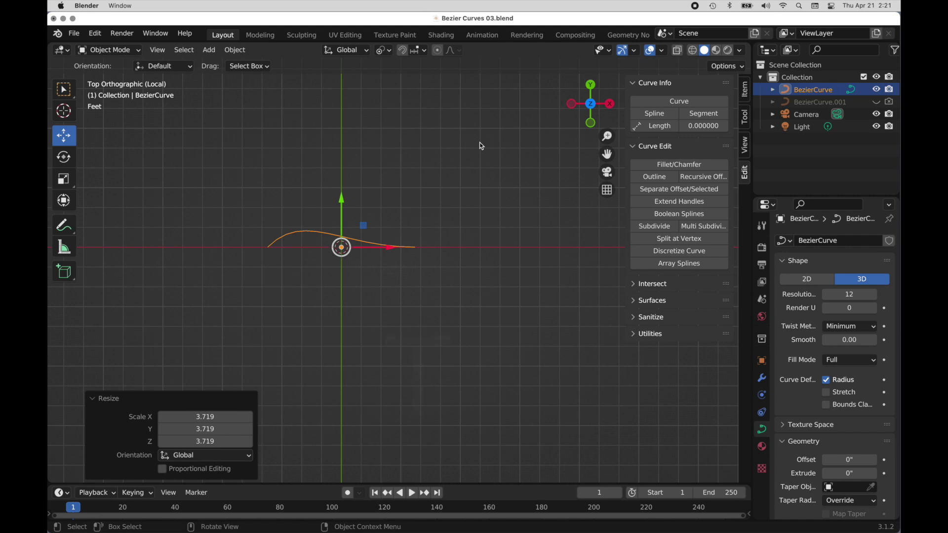
# - In Edit Mode, flatten the left control point's handle and move the point about -1.4" in X and -2.6" in Y
pyautogui.press('Tab')
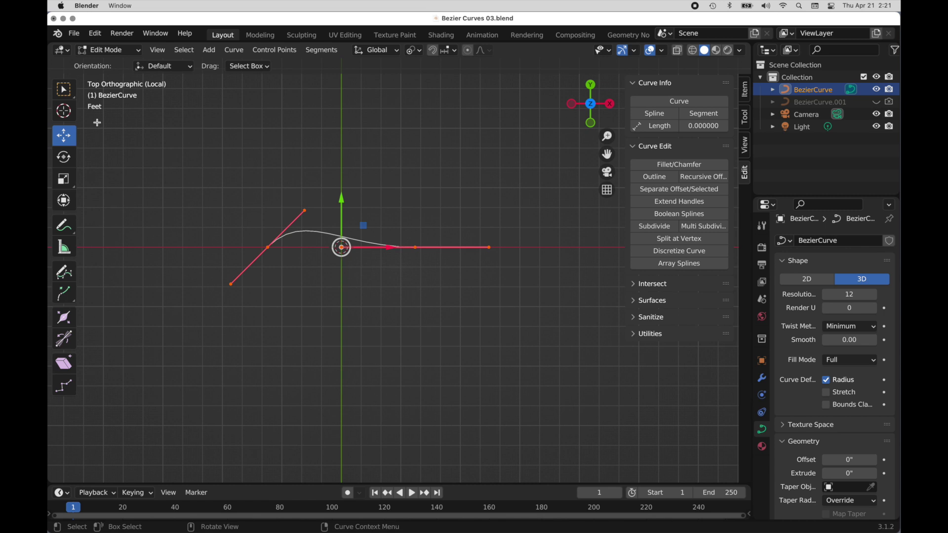
pyautogui.moveTo(275, 191); pyautogui.dragTo(327, 215)
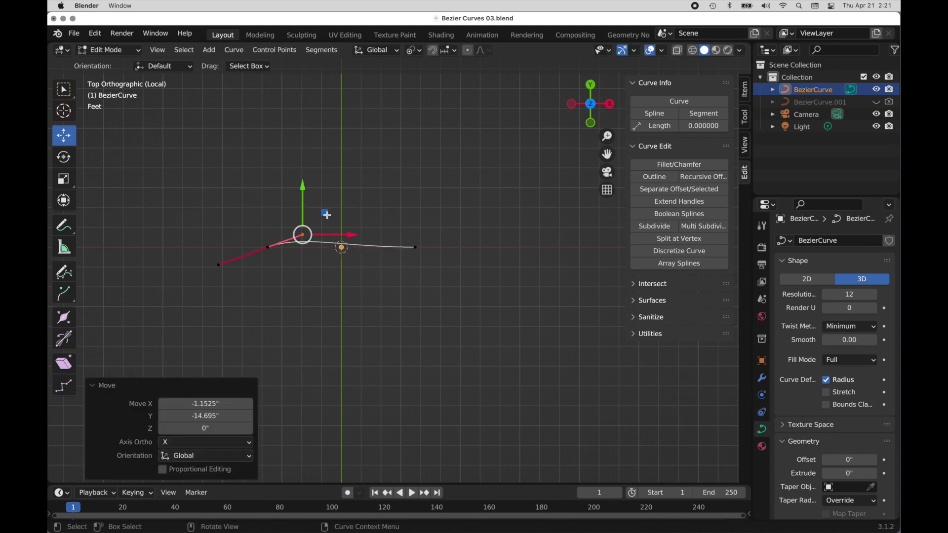
pyautogui.click(745, 92)
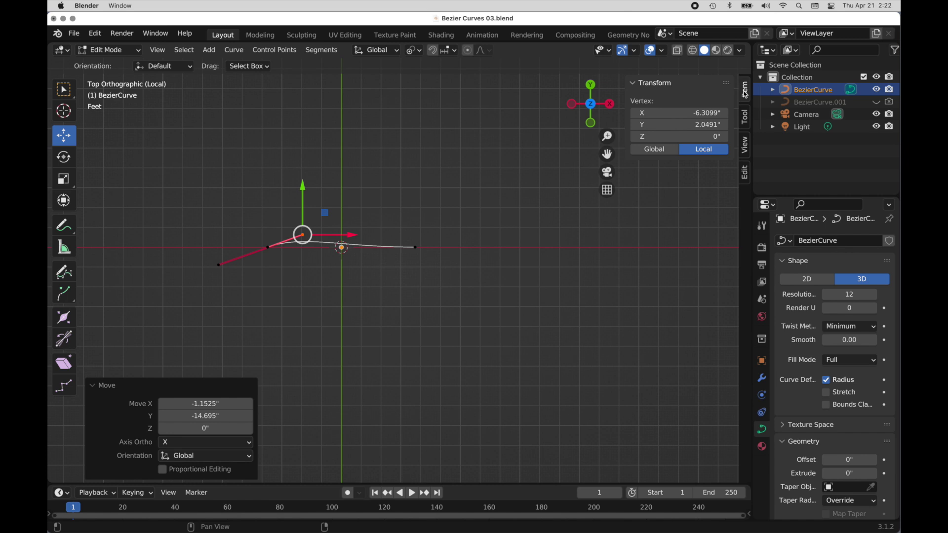
pyautogui.click(267, 246)
pyautogui.press('g')
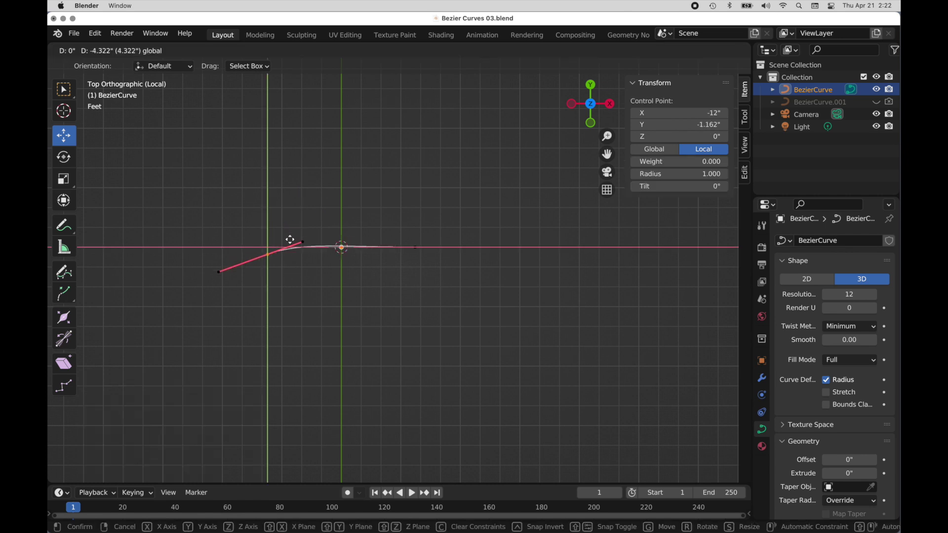
pyautogui.click(267, 251)
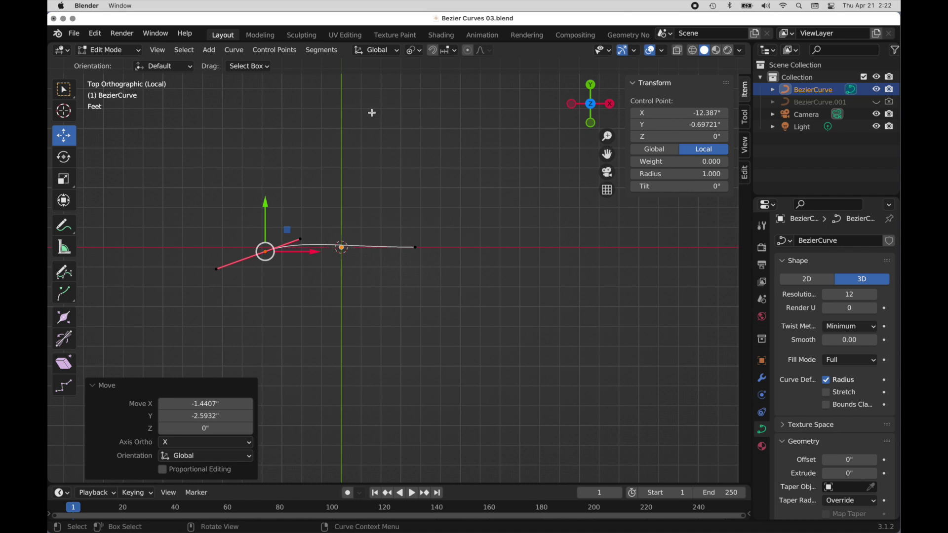
# - Extrude two points from the curve's left end, offset about -46", 57" and then about 81", 45" in X and Y
pyautogui.keyDown('shift'); pyautogui.scroll(5, 535, 380); pyautogui.keyUp('shift')
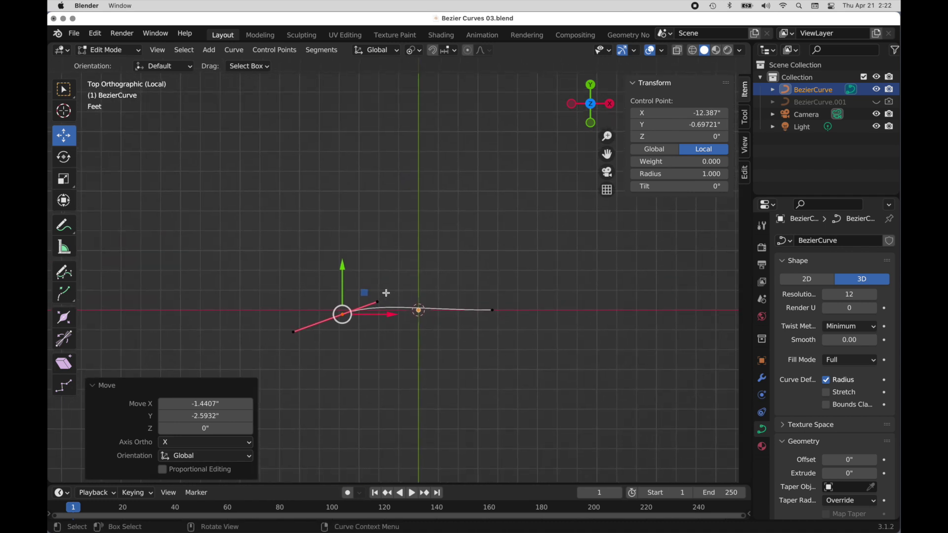
pyautogui.rightClick(319, 123)
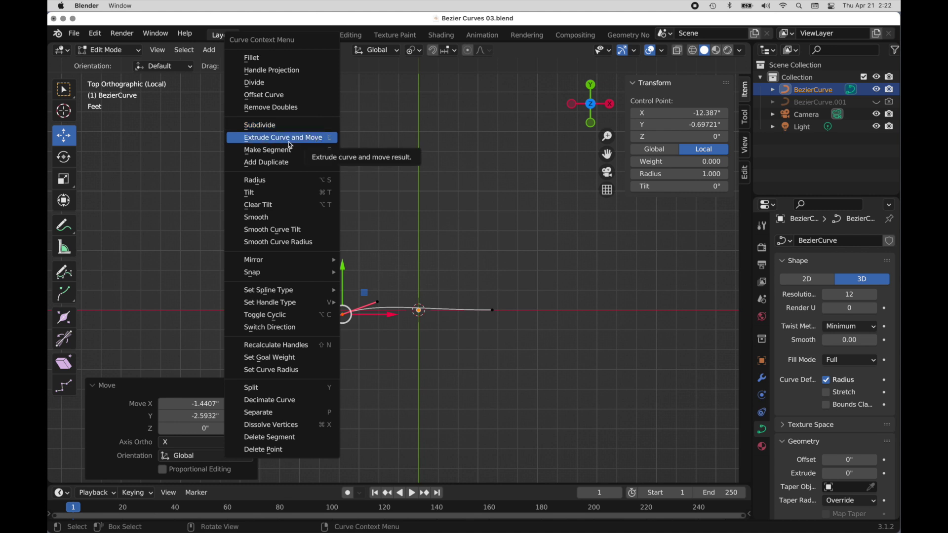
pyautogui.press('e')
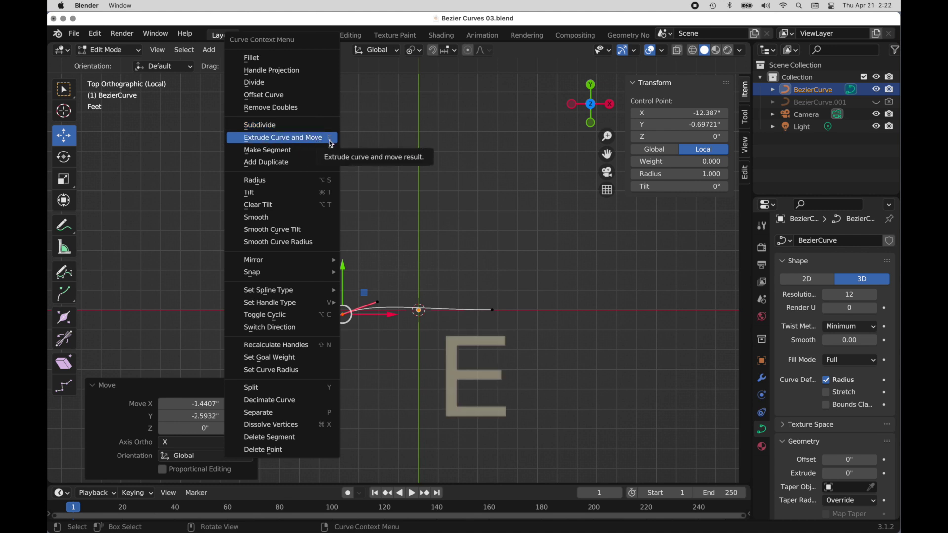
pyautogui.click(331, 144)
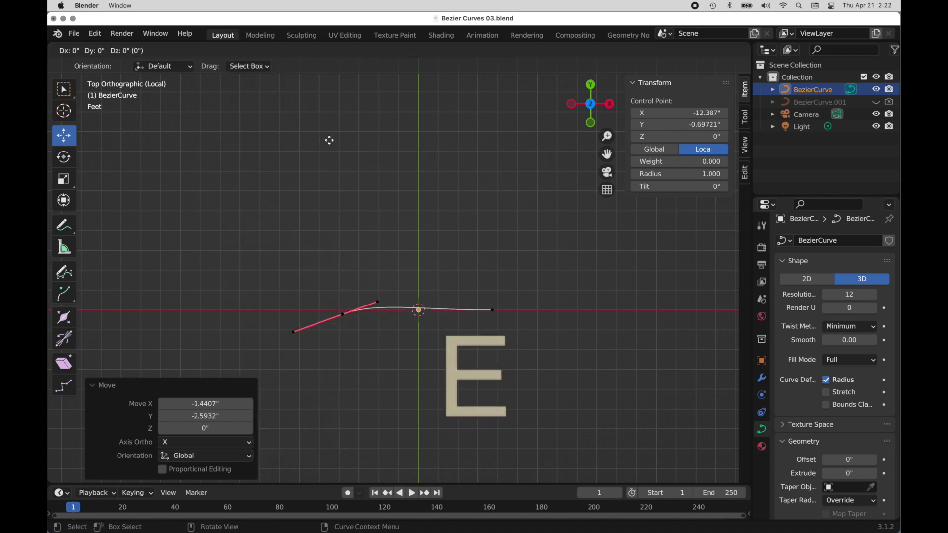
pyautogui.click(253, 475)
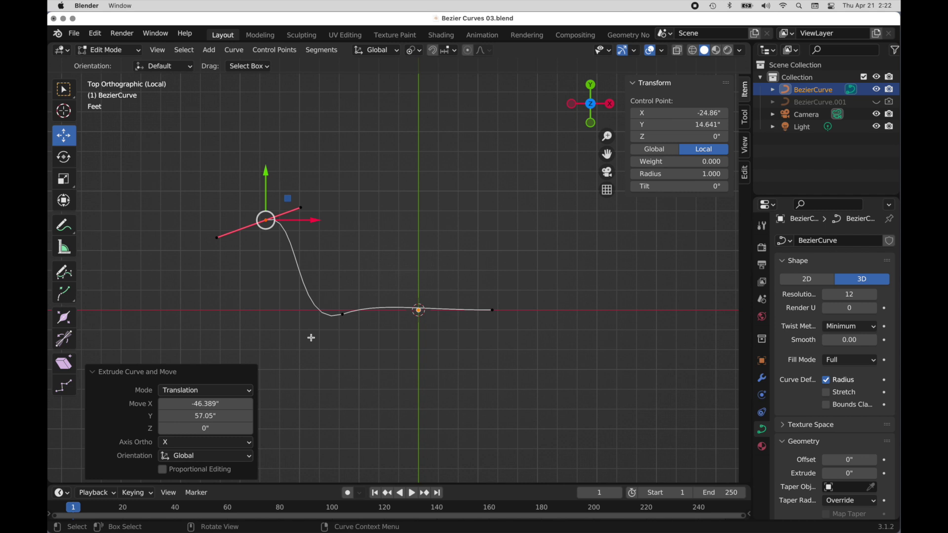
pyautogui.press('g')
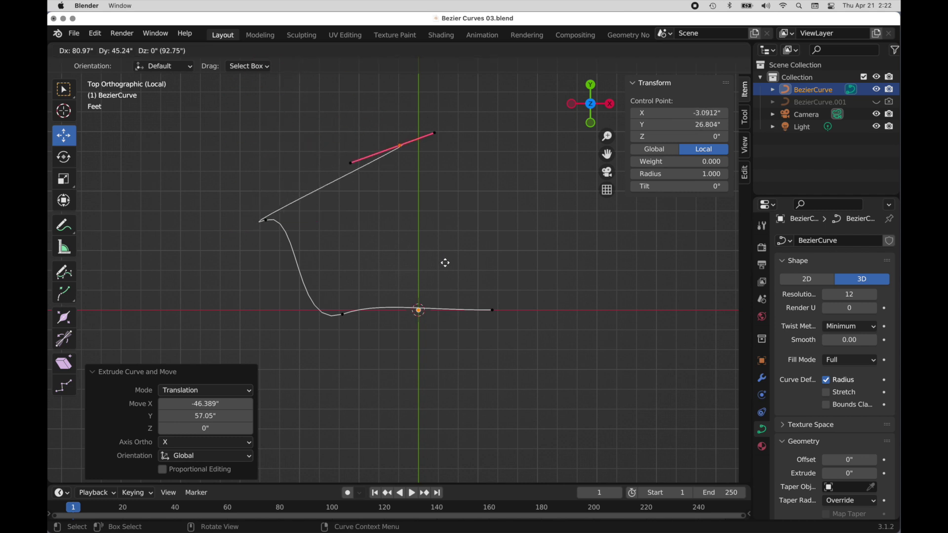
pyautogui.click(445, 263)
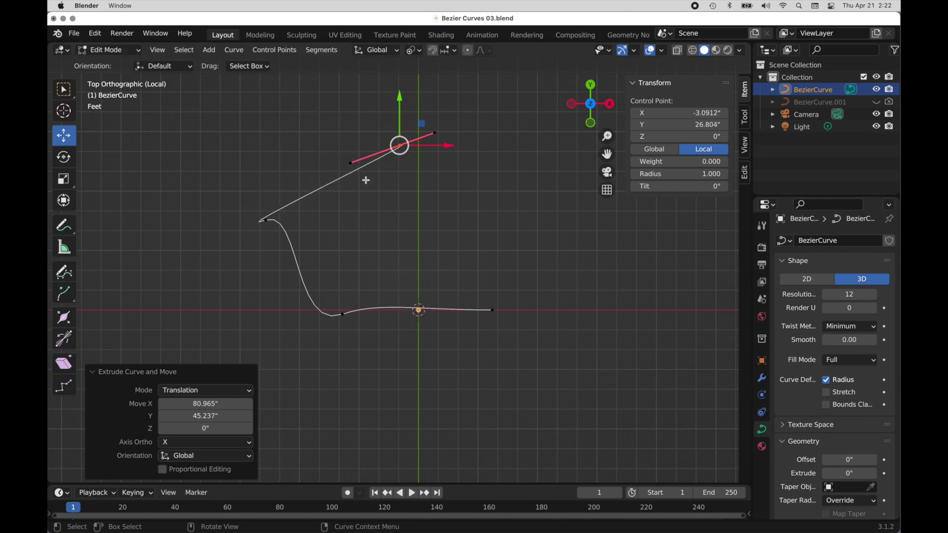
# - Swing the topmost point's left handle over to its right side and extrude another point about 131" in X and -53" in Y
pyautogui.moveTo(338, 154); pyautogui.dragTo(370, 187)
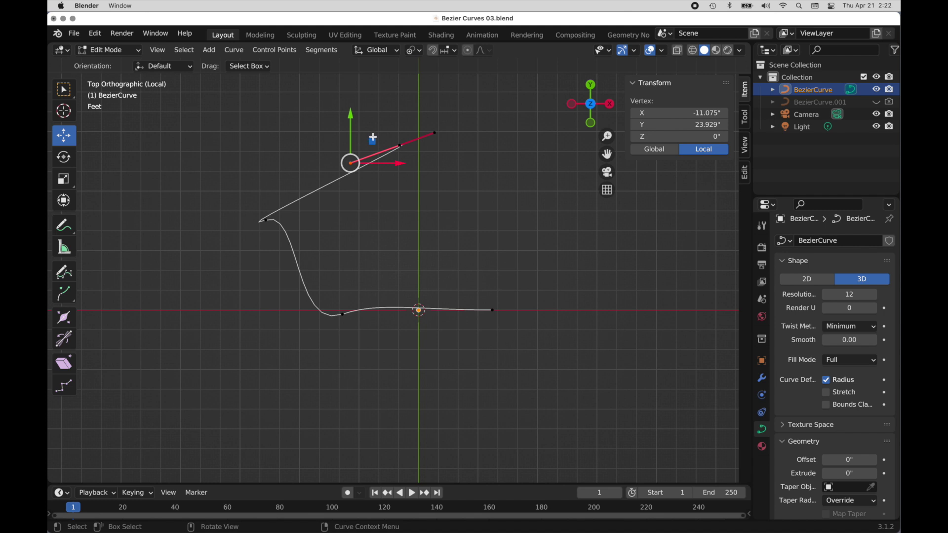
pyautogui.moveTo(375, 137); pyautogui.dragTo(469, 129)
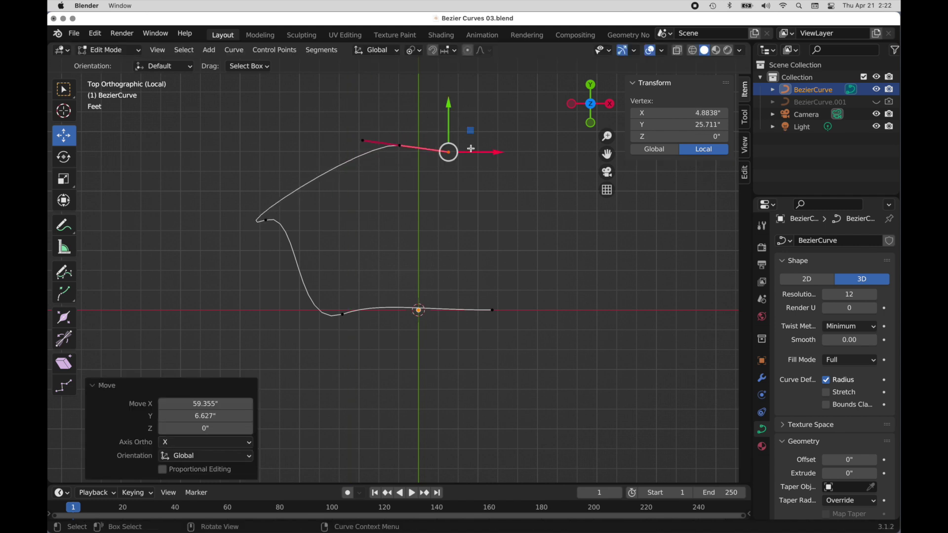
pyautogui.moveTo(478, 165); pyautogui.dragTo(695, 251)
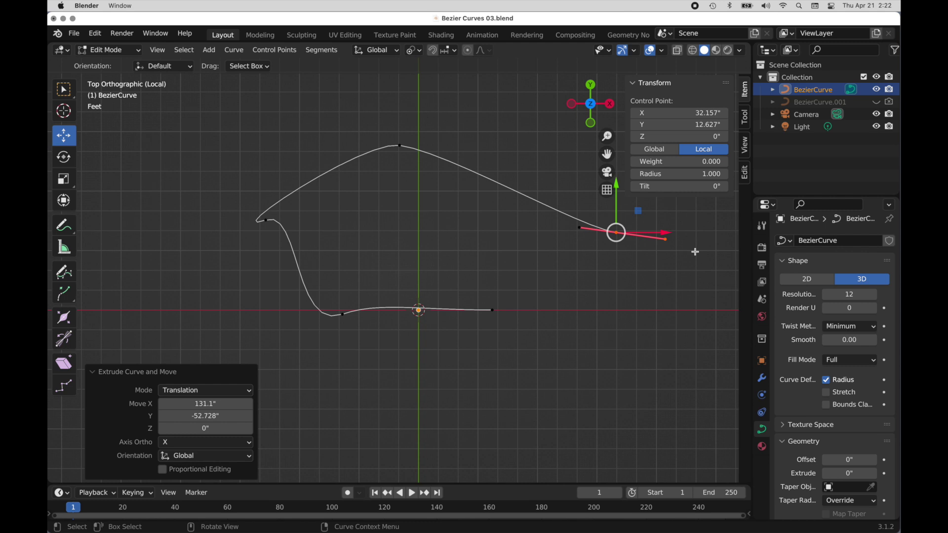
# - Set the handle type of the curve's far-left control point to Automatic
pyautogui.moveTo(590, 306); pyautogui.dragTo(449, 248, button='middle')
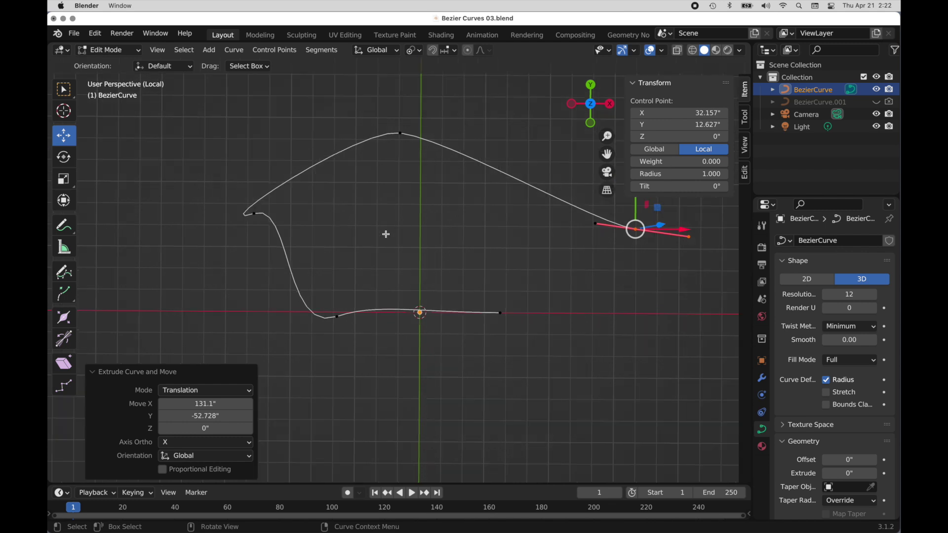
pyautogui.click(253, 214)
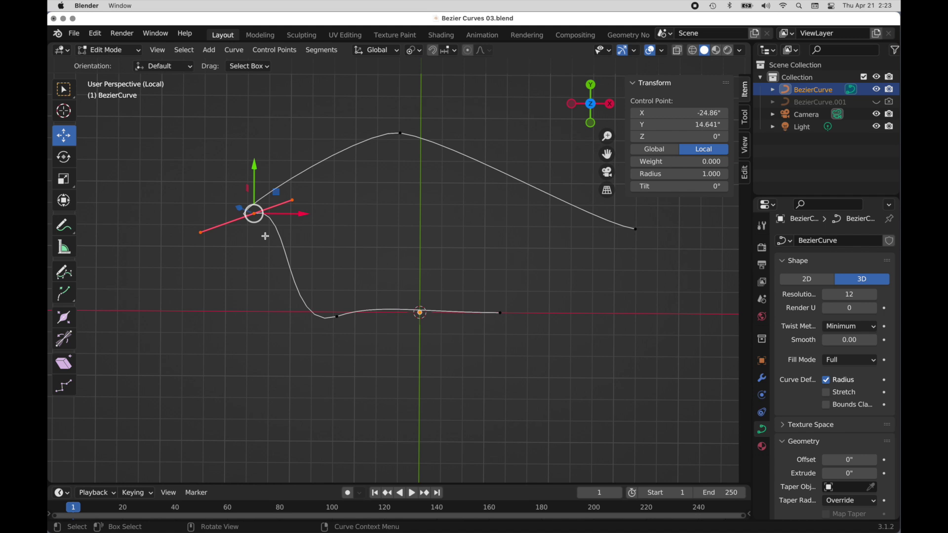
pyautogui.moveTo(180, 260); pyautogui.dragTo(315, 177)
pyautogui.press('v')
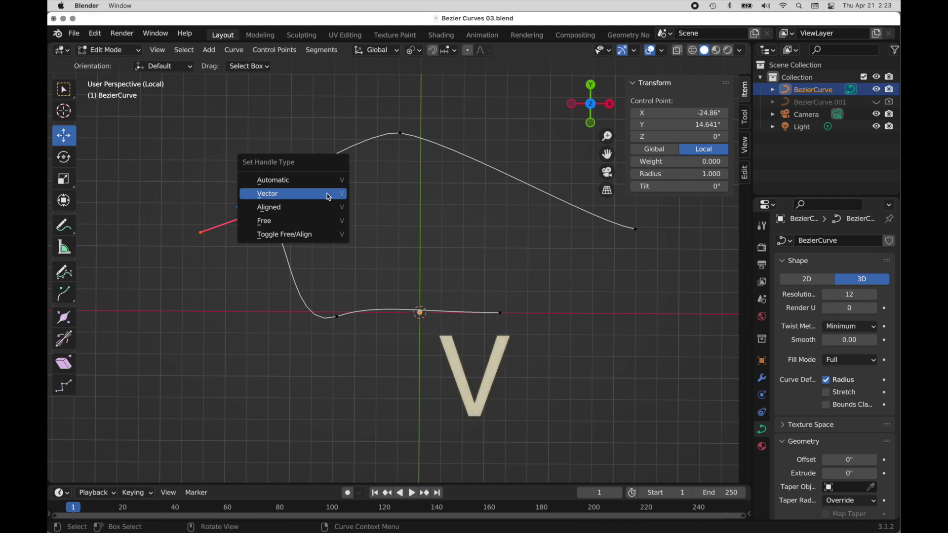
pyautogui.click(327, 181)
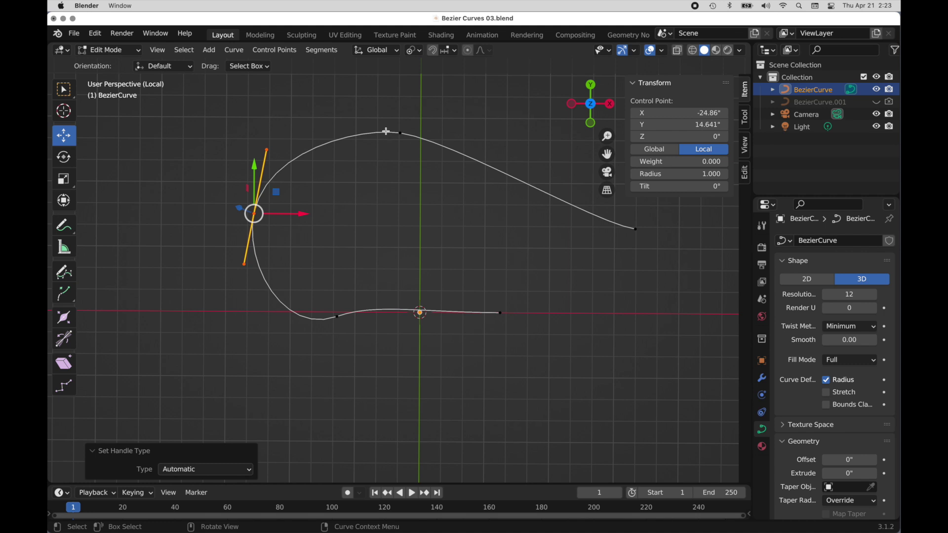
# - Set the handle type of the topmost control point and the upper right end point to Vector
pyautogui.keyDown('shift'); pyautogui.moveTo(439, 172); pyautogui.dragTo(387, 188, button='middle'); pyautogui.keyUp('shift')
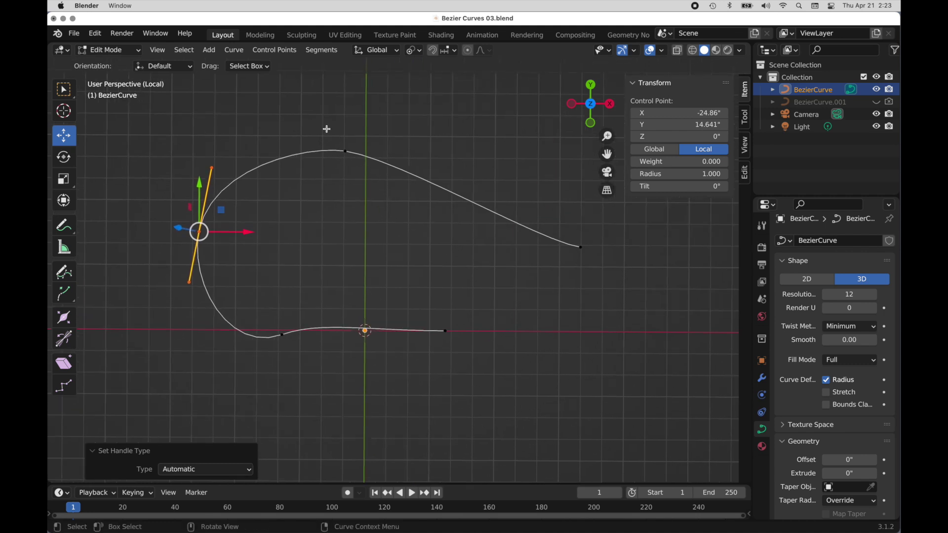
pyautogui.moveTo(326, 129); pyautogui.dragTo(591, 268)
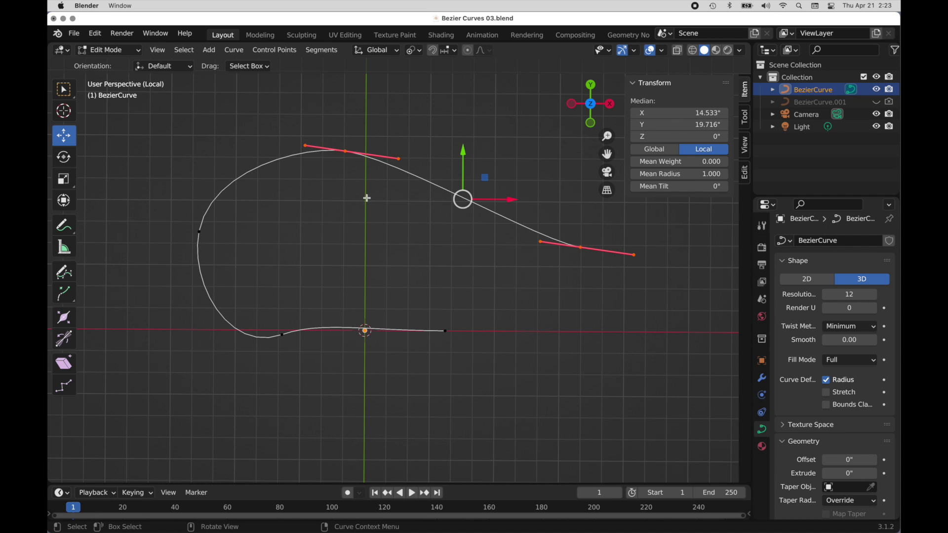
pyautogui.press('v')
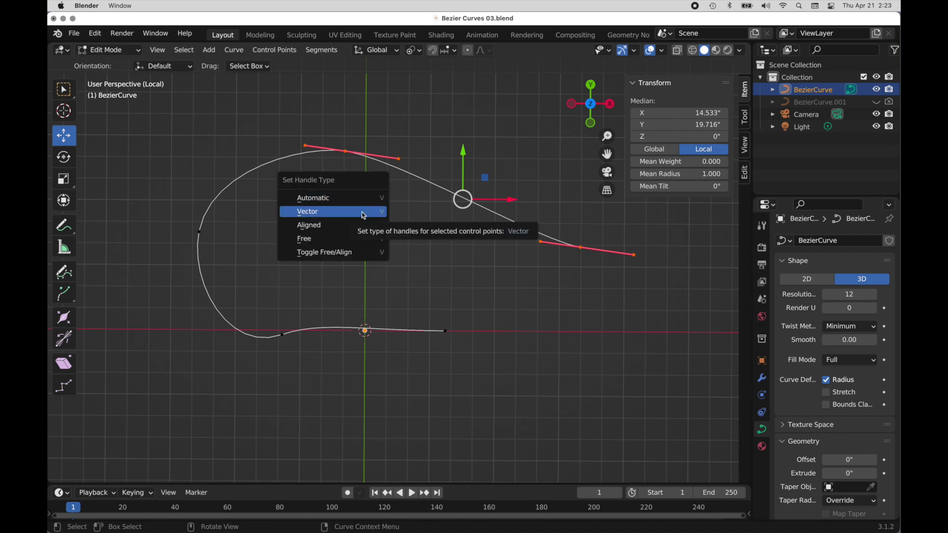
pyautogui.click(363, 213)
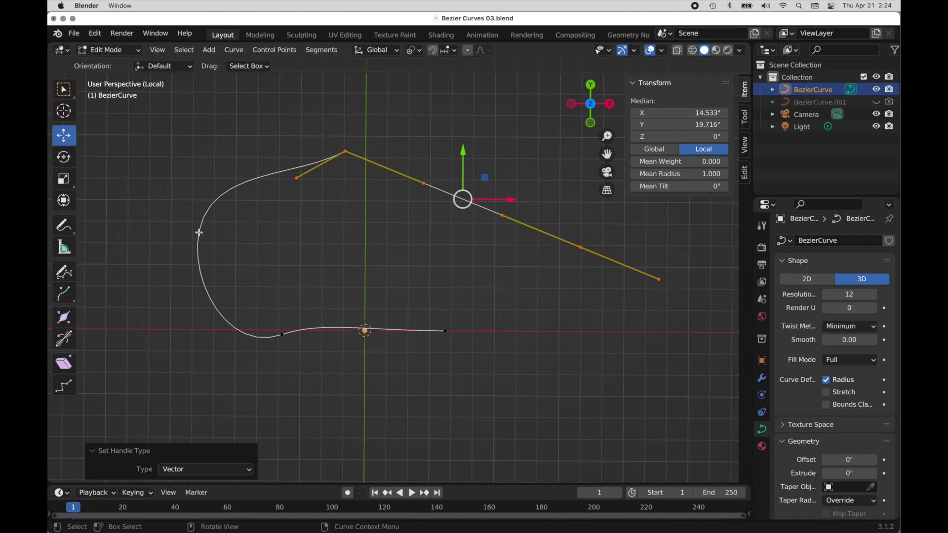
# - Set the handle type of the topmost control point's left handle to Aligned
pyautogui.moveTo(282, 158); pyautogui.dragTo(316, 189)
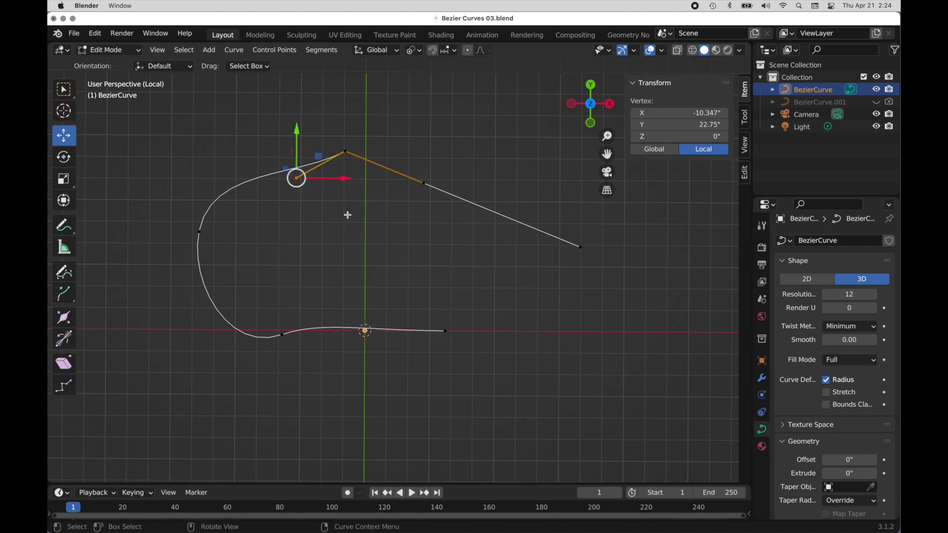
pyautogui.press('v')
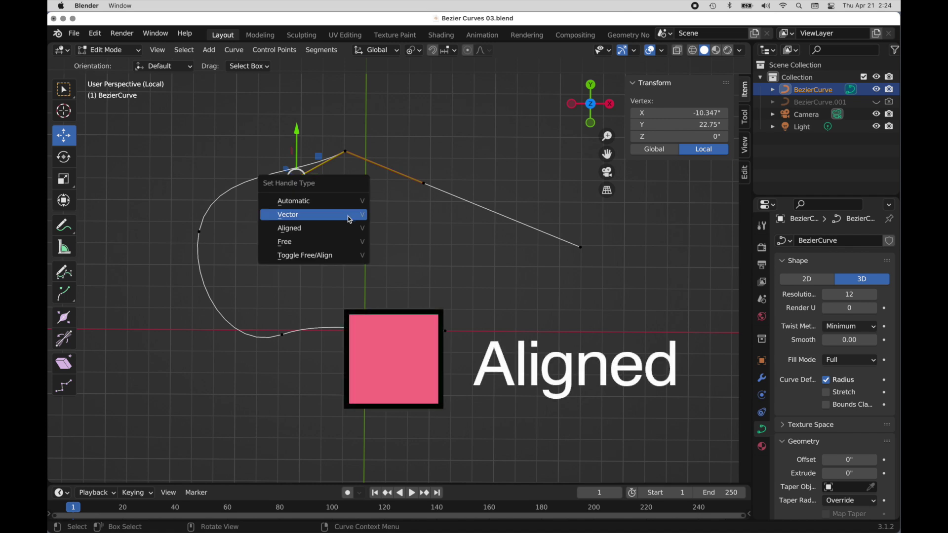
pyautogui.click(349, 229)
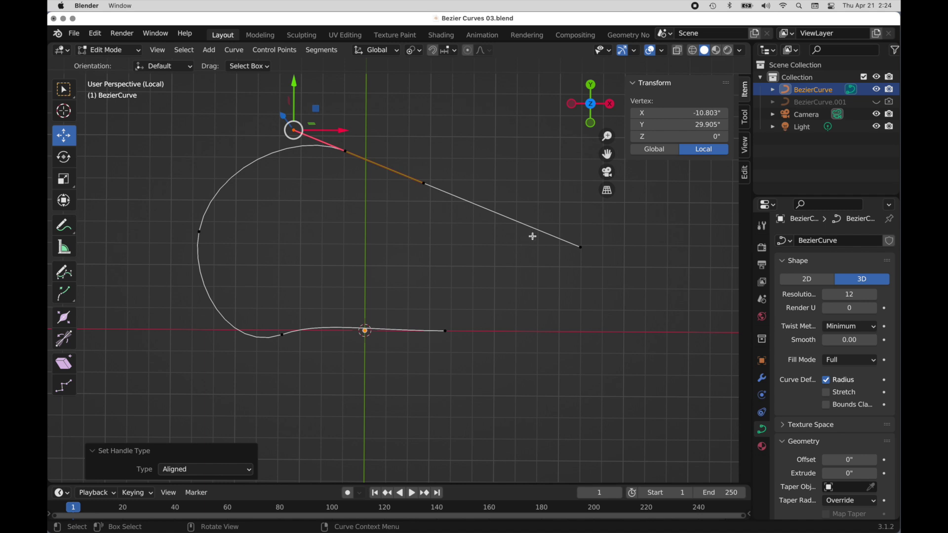
# - In top view, move the upper right end point about -1.7" in X and 2.6" in Y
pyautogui.moveTo(549, 205); pyautogui.dragTo(618, 286)
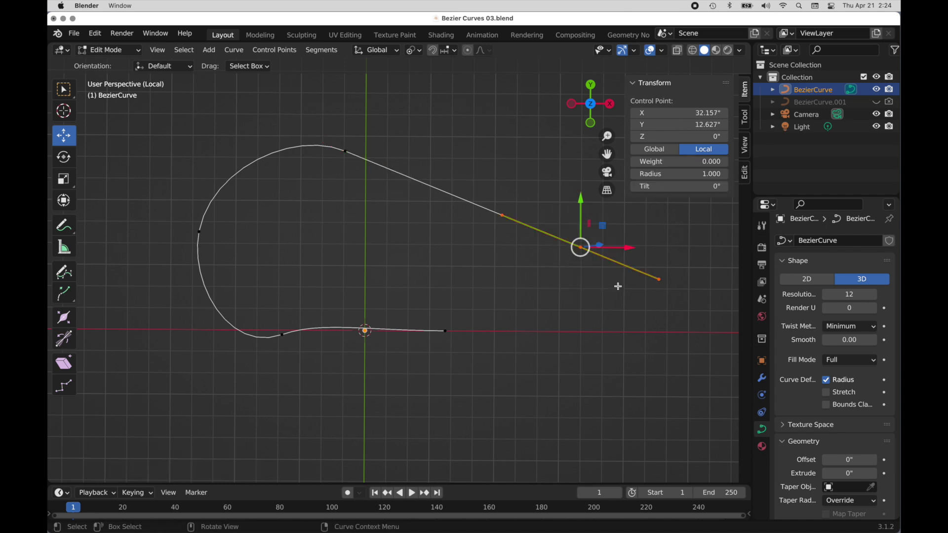
pyautogui.press('KP_7')
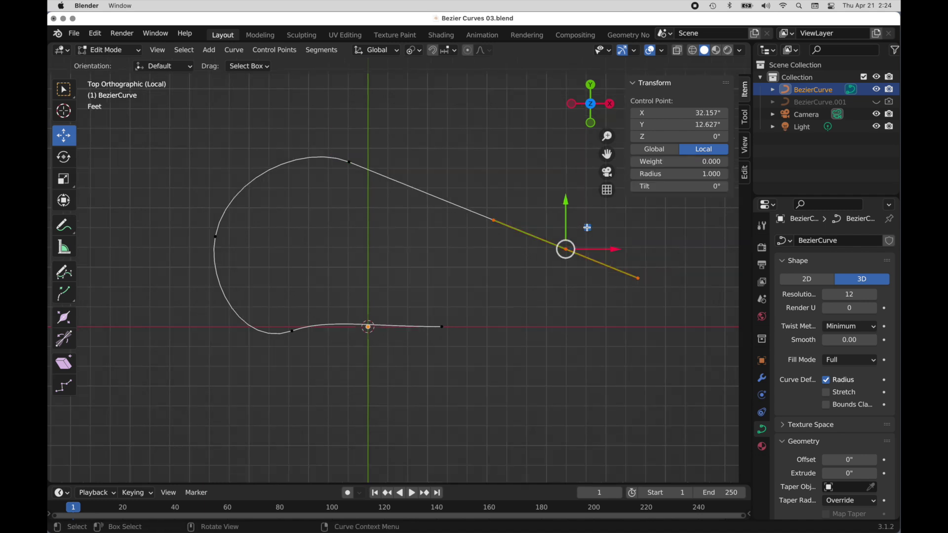
pyautogui.press('g')
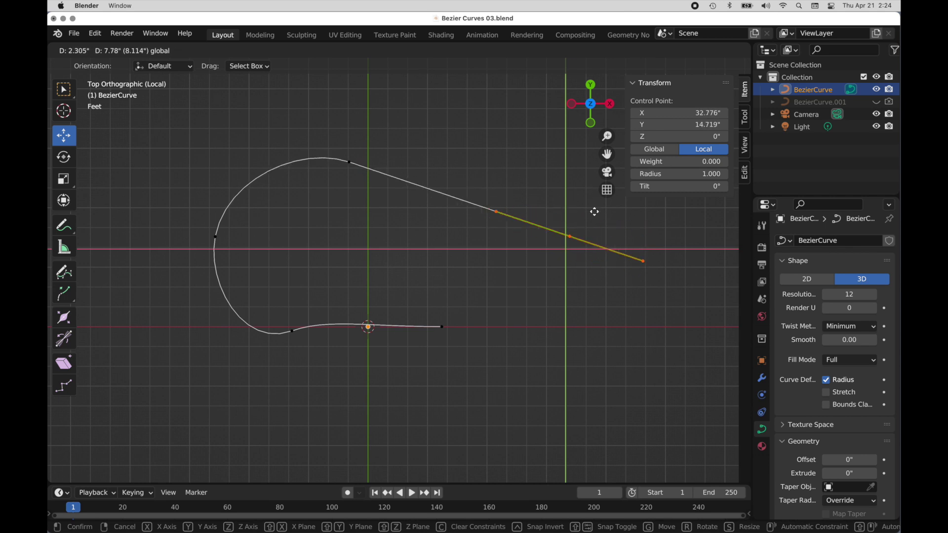
pyautogui.click(586, 222)
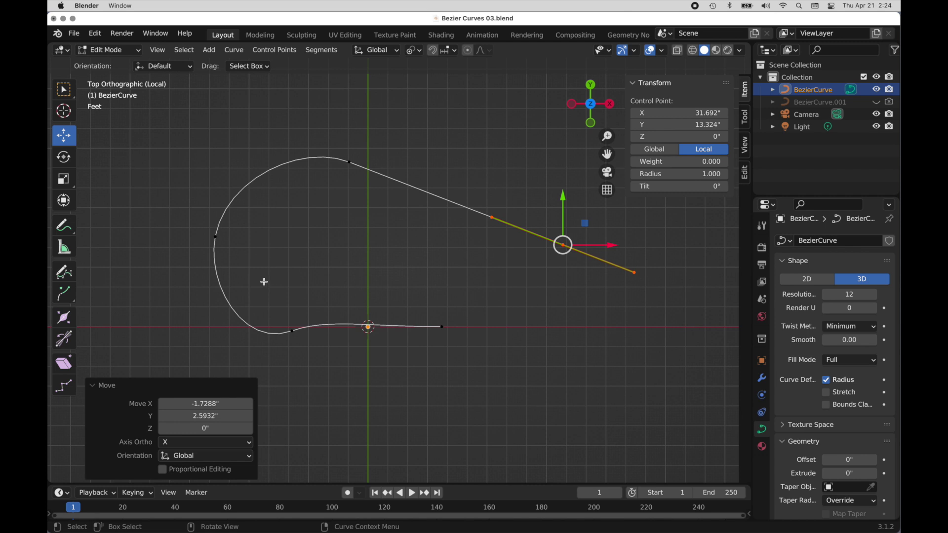
# - Set the handle type of the two lower control points to Vector
pyautogui.moveTo(260, 281); pyautogui.dragTo(496, 366)
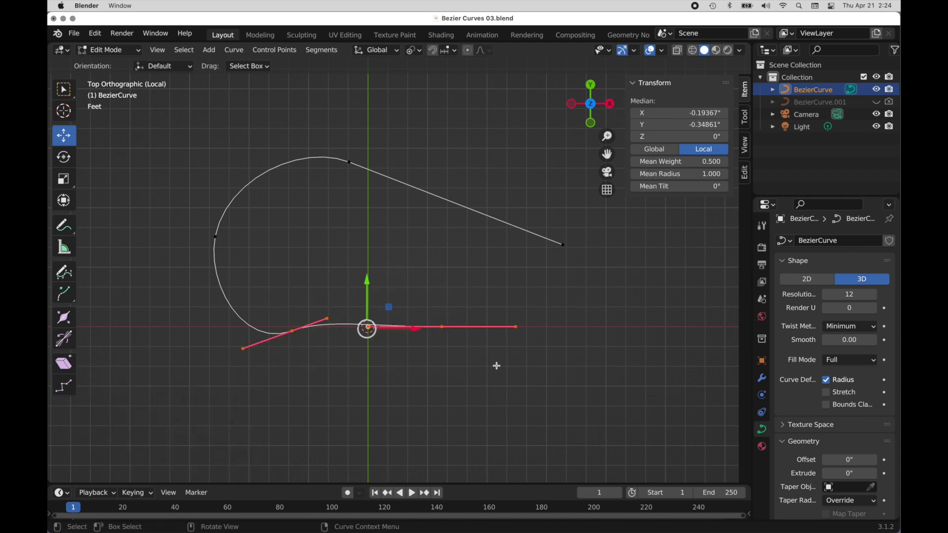
pyautogui.press('v')
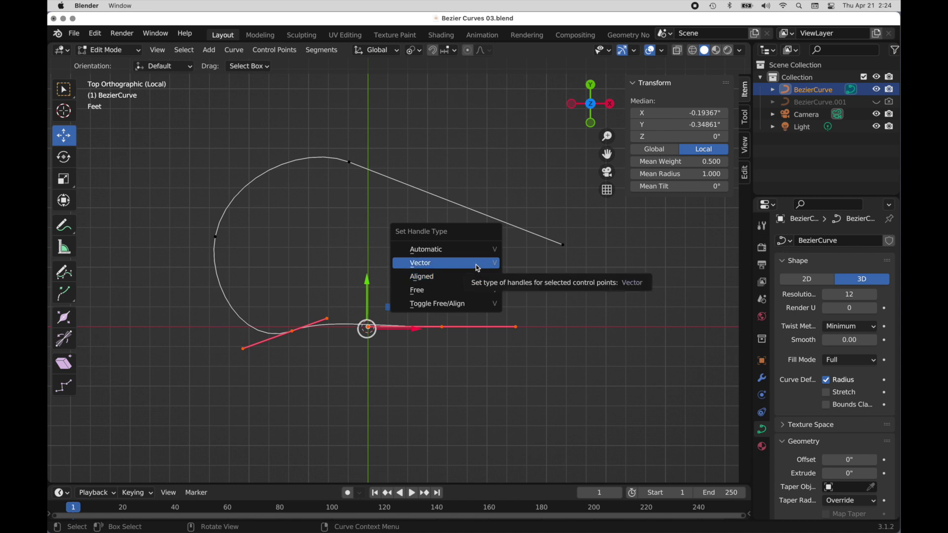
pyautogui.click(477, 262)
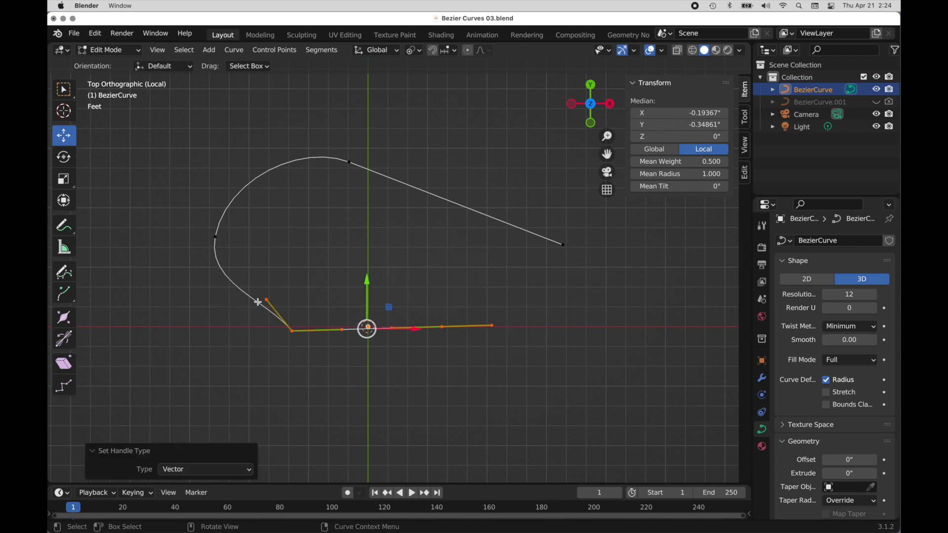
# - Set the handle type of the lower left control point's left handle to Aligned
pyautogui.moveTo(285, 284); pyautogui.dragTo(242, 324)
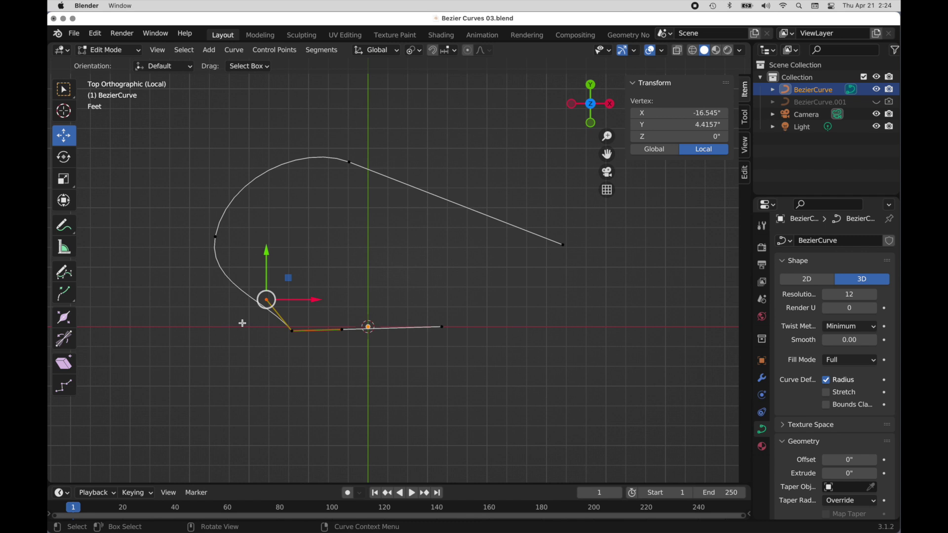
pyautogui.press('v')
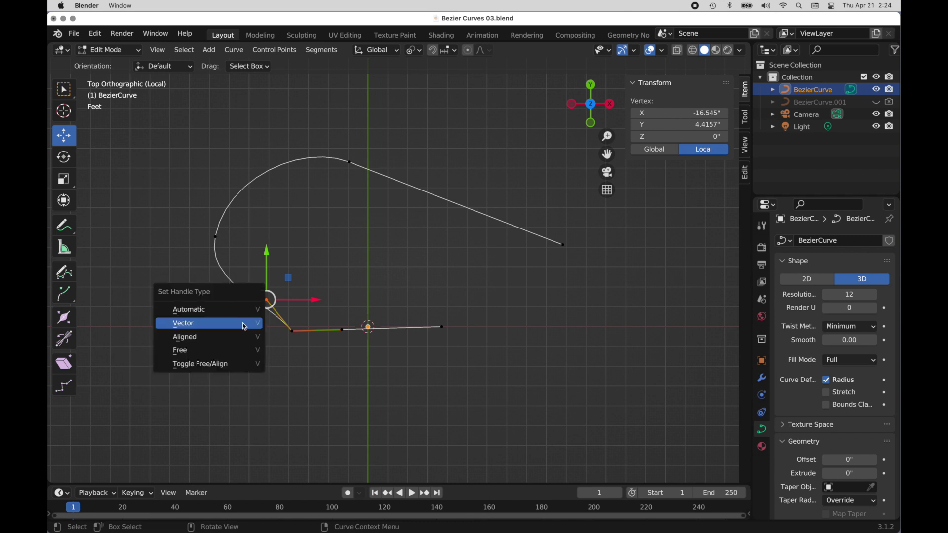
pyautogui.click(240, 333)
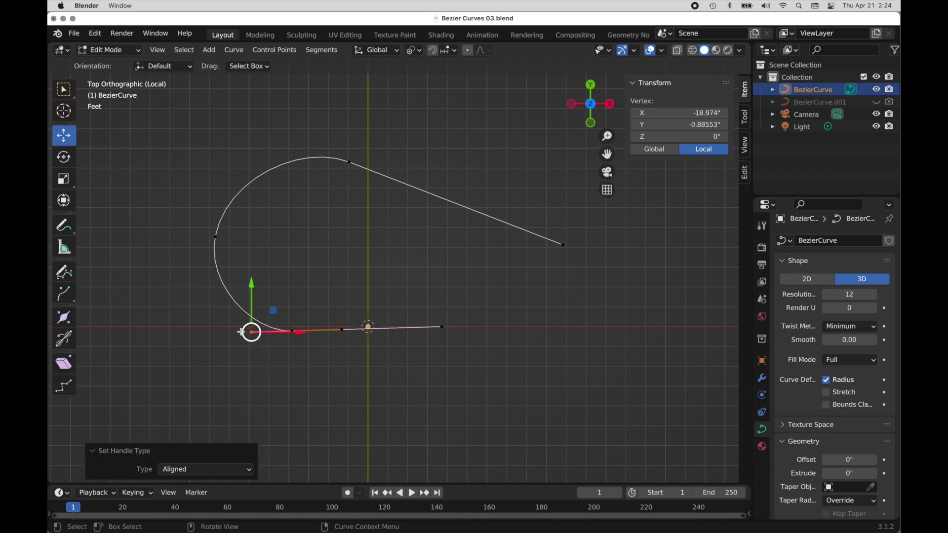
# - Level the two lower control points by scaling them to 0 in Y about the lower left point, and clear the selection
pyautogui.click(282, 366)
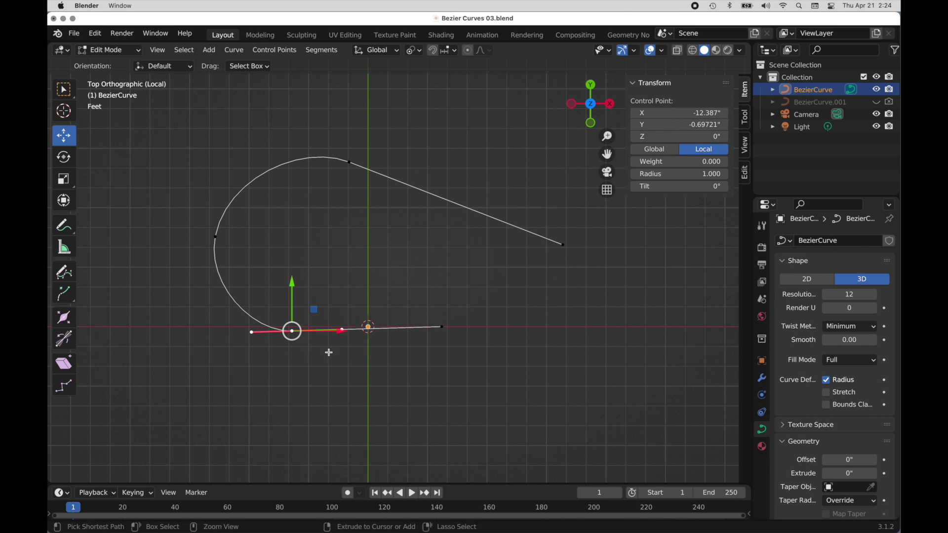
pyautogui.scroll(2, 329, 352)
pyautogui.press('ctrl')
pyautogui.press('ctrl')
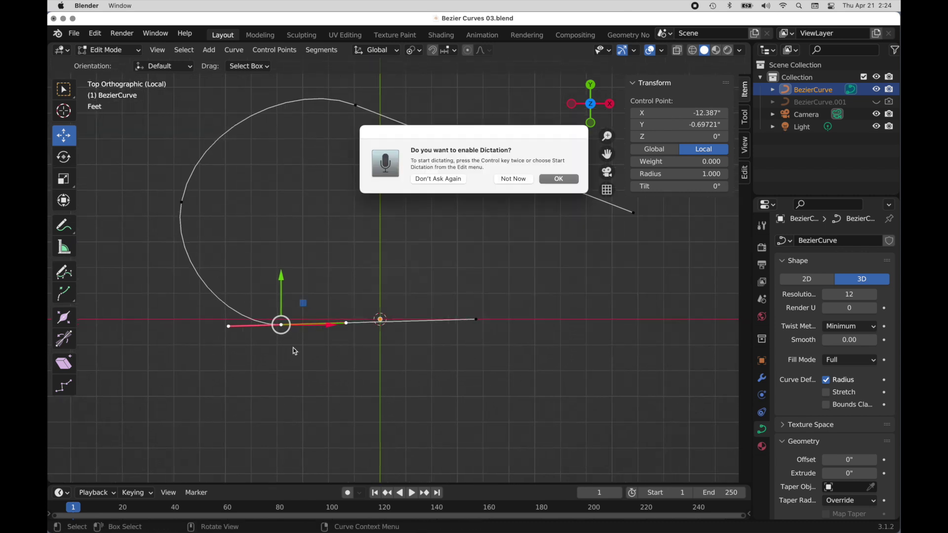
pyautogui.click(518, 182)
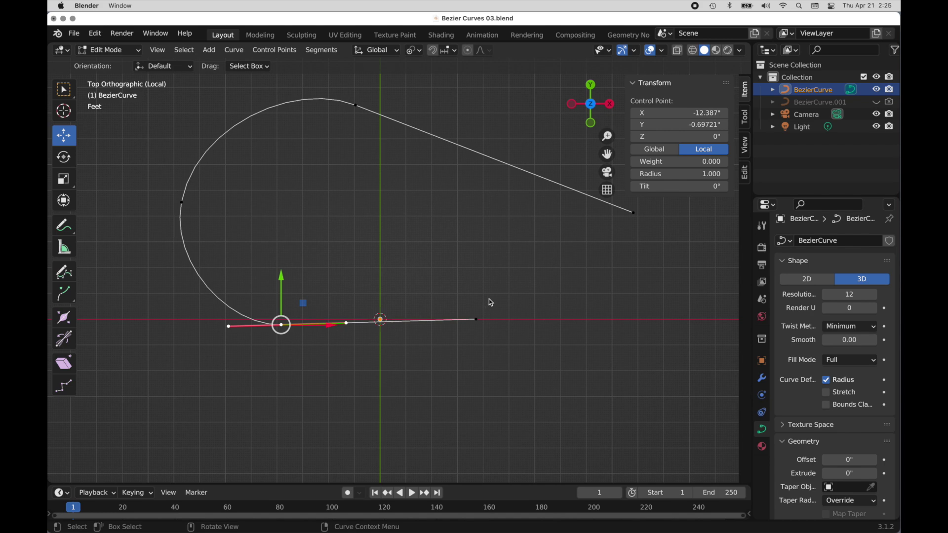
pyautogui.moveTo(490, 299); pyautogui.dragTo(220, 374)
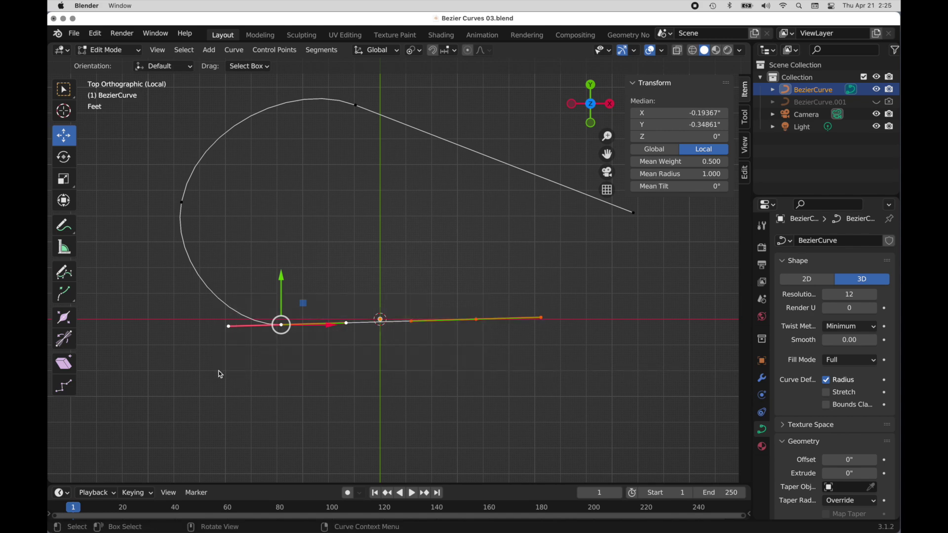
pyautogui.click(65, 181)
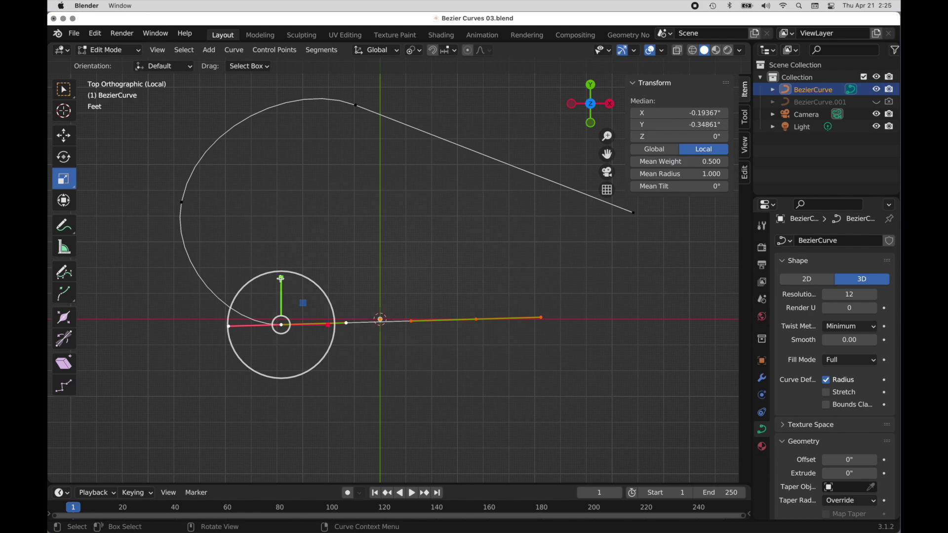
pyautogui.moveTo(281, 278); pyautogui.dragTo(282, 312)
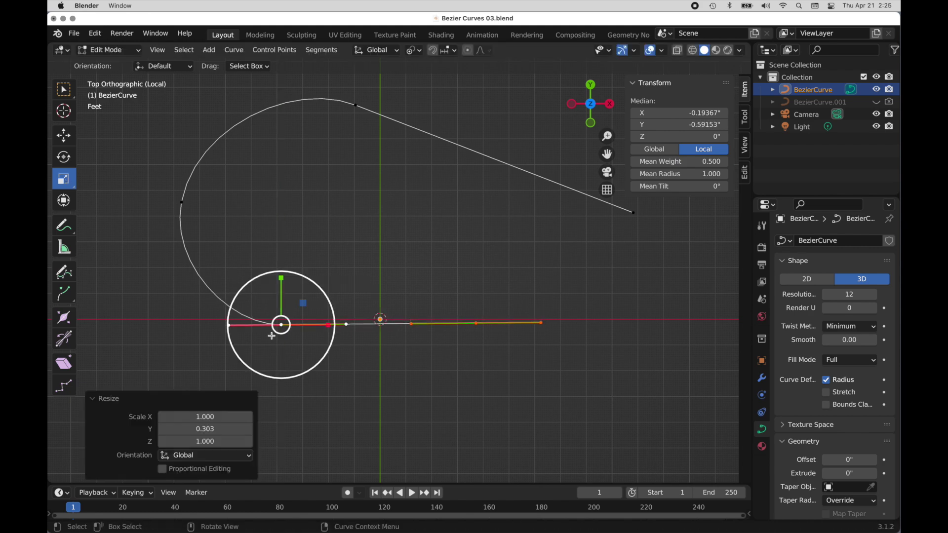
pyautogui.click(212, 429)
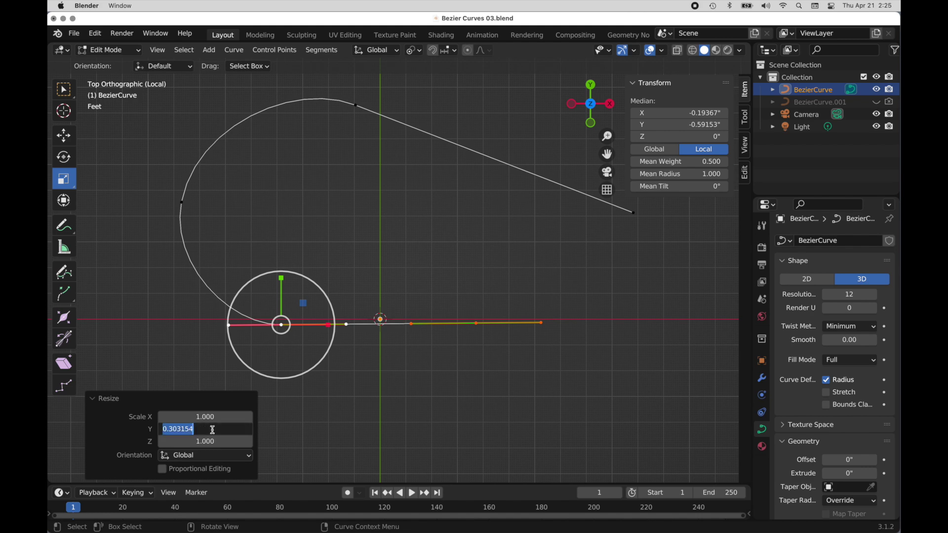
pyautogui.write('0')
pyautogui.press('Return')
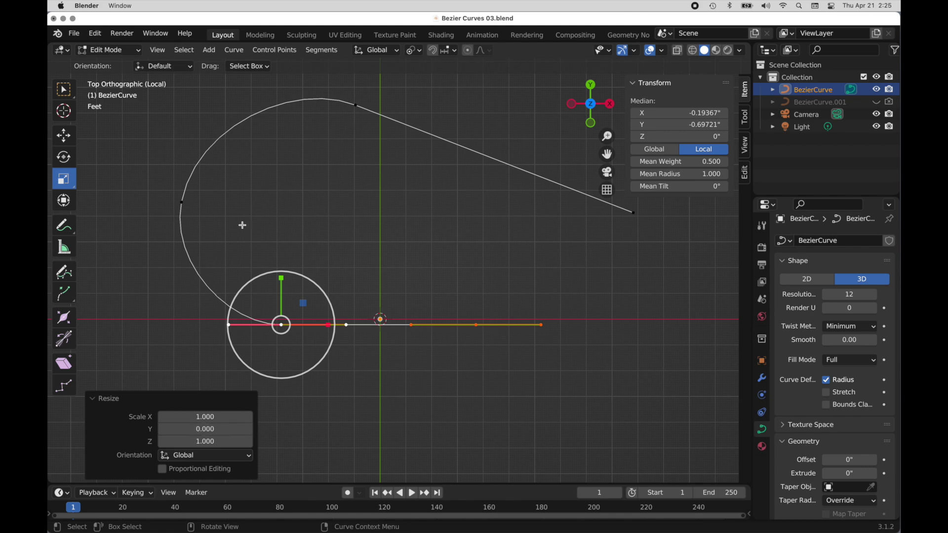
pyautogui.hotkey('alt', 'a')
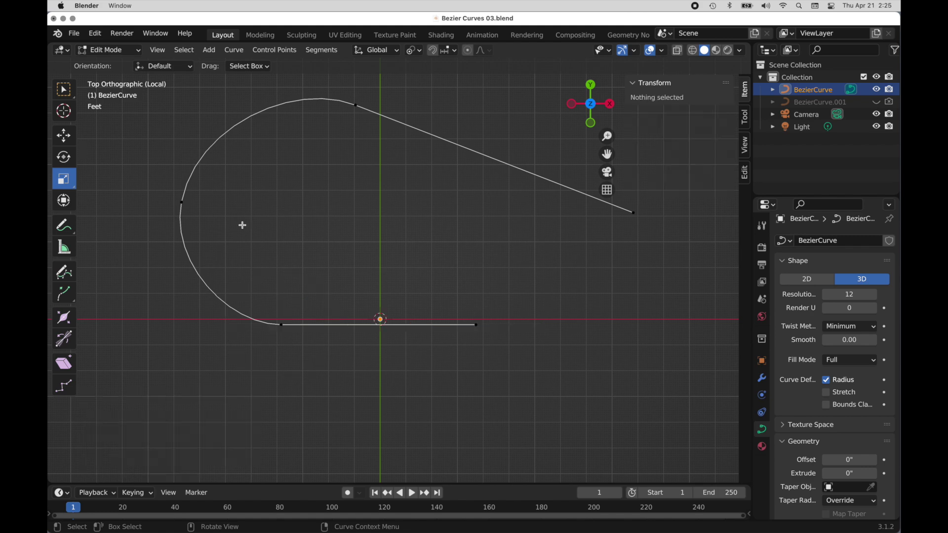
# - Move the two lower control points onto the red X axis, about 2.0" in X and 2.7" in Y
pyautogui.moveTo(241, 225); pyautogui.dragTo(543, 385)
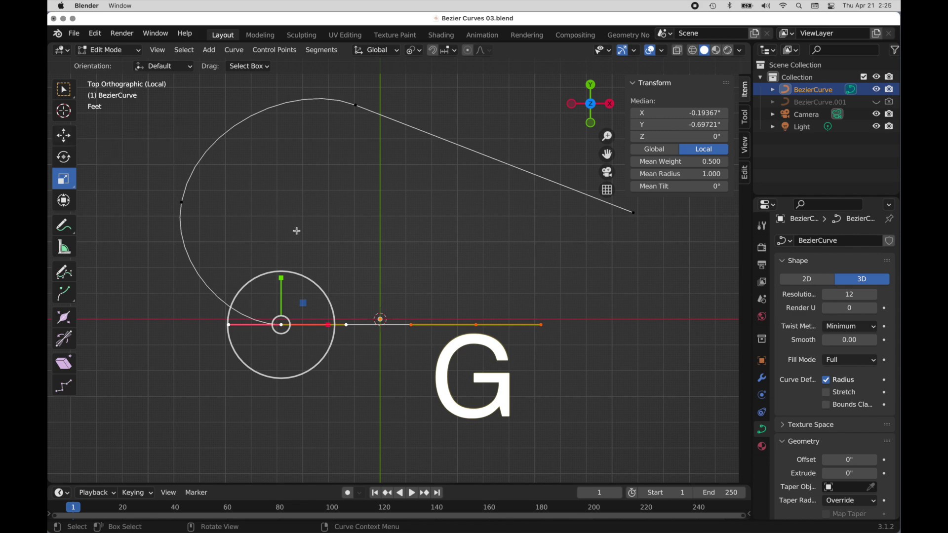
pyautogui.press('g')
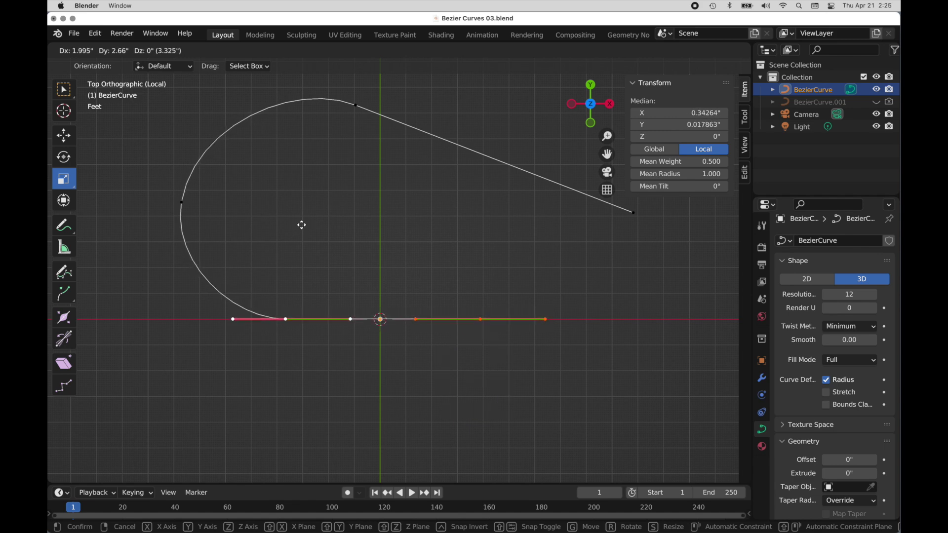
pyautogui.click(301, 225)
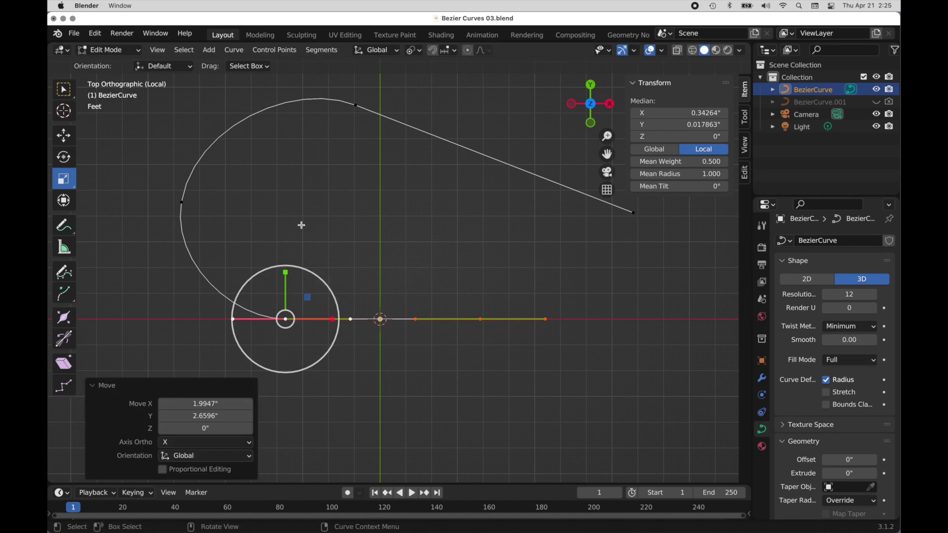
pyautogui.click(279, 216)
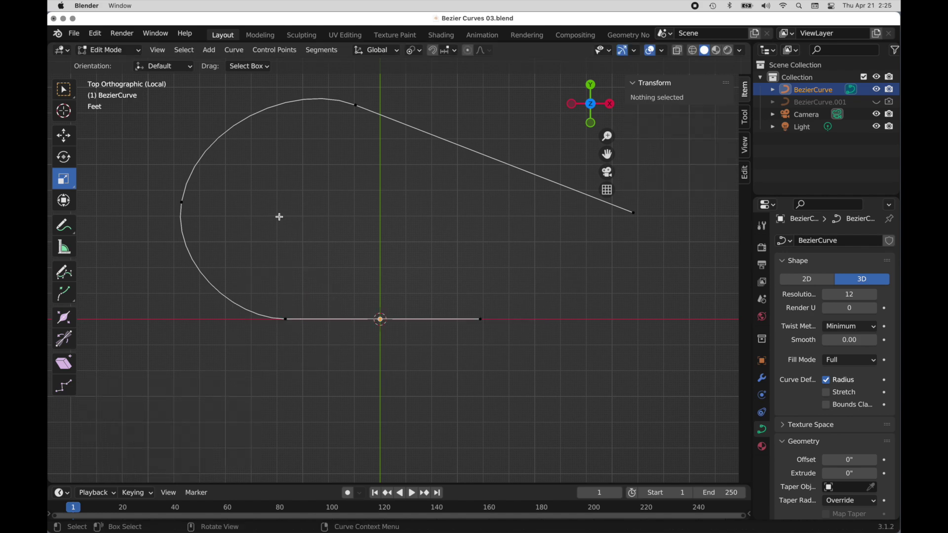
# - Move the curve's far-left control point about 4.0" in X and 7.8" in Y
pyautogui.moveTo(153, 177); pyautogui.dragTo(214, 245)
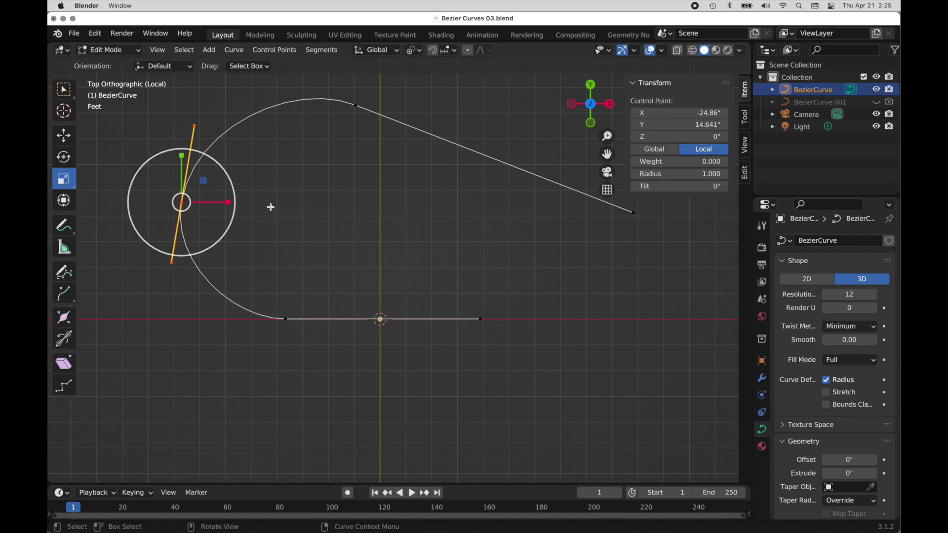
pyautogui.press('g')
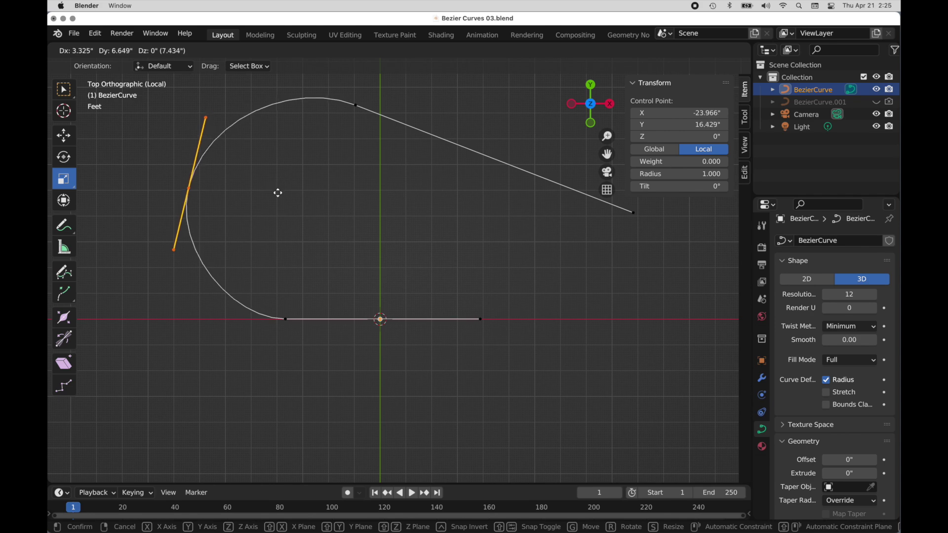
pyautogui.click(280, 189)
# - Move the left handle of the curve's upper middle control point about -6.6" in X and 1.3" in Y
pyautogui.keyDown('shift'); pyautogui.moveTo(322, 188); pyautogui.dragTo(321, 216, button='middle'); pyautogui.keyUp('shift')
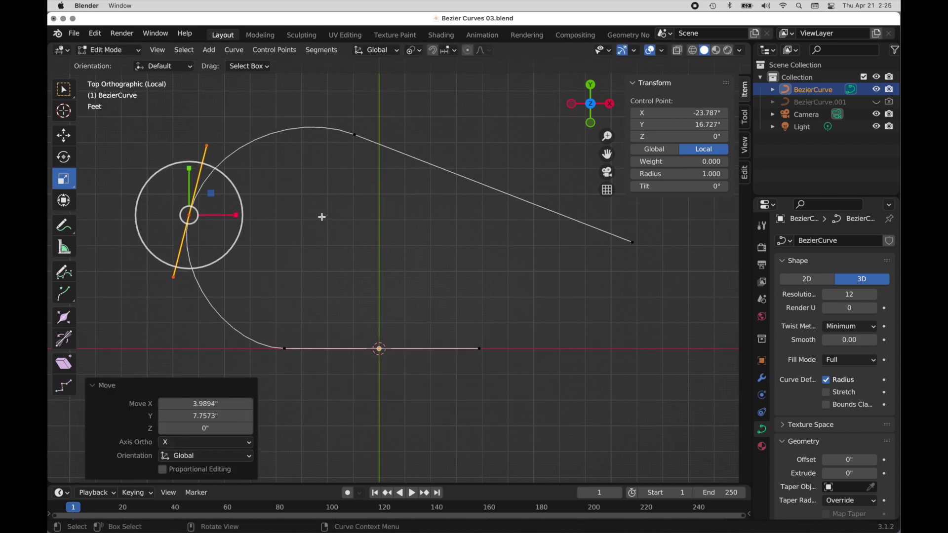
pyautogui.click(354, 135)
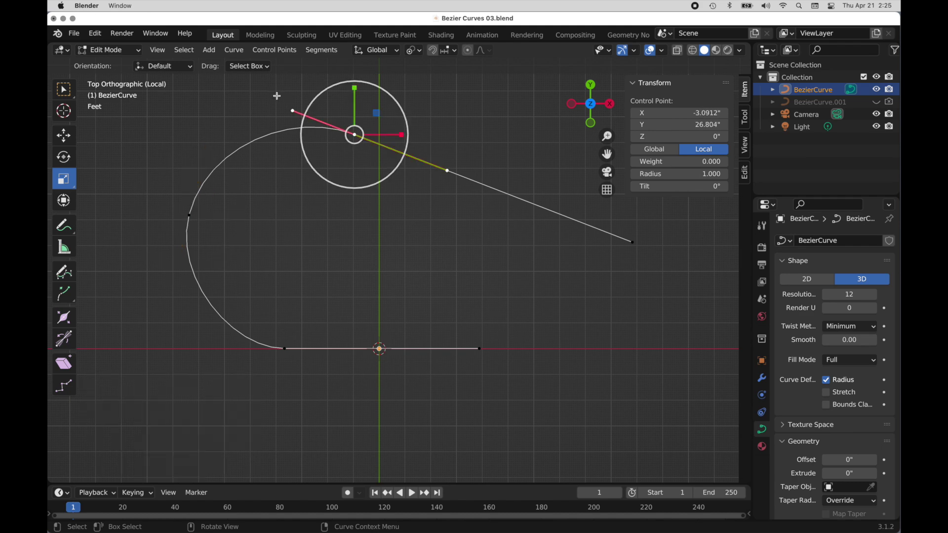
pyautogui.click(293, 111)
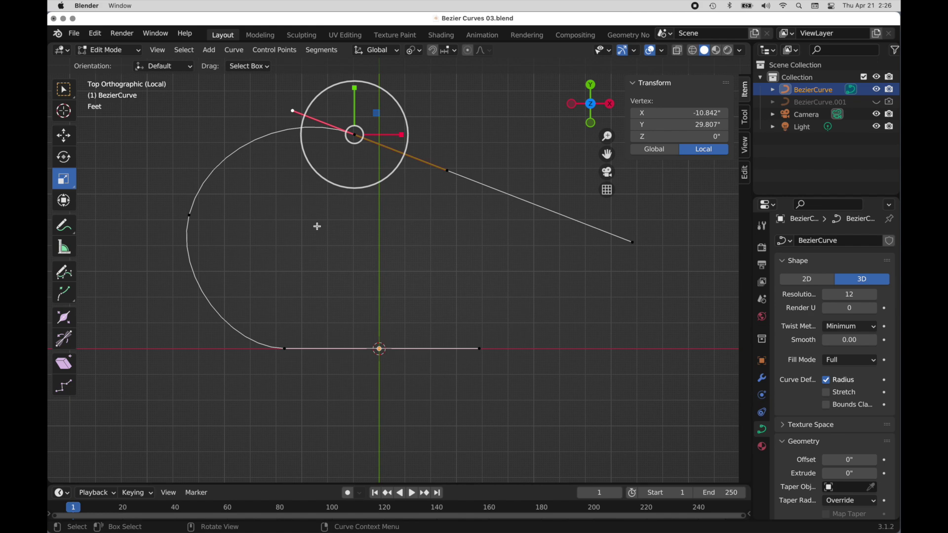
pyautogui.press('g')
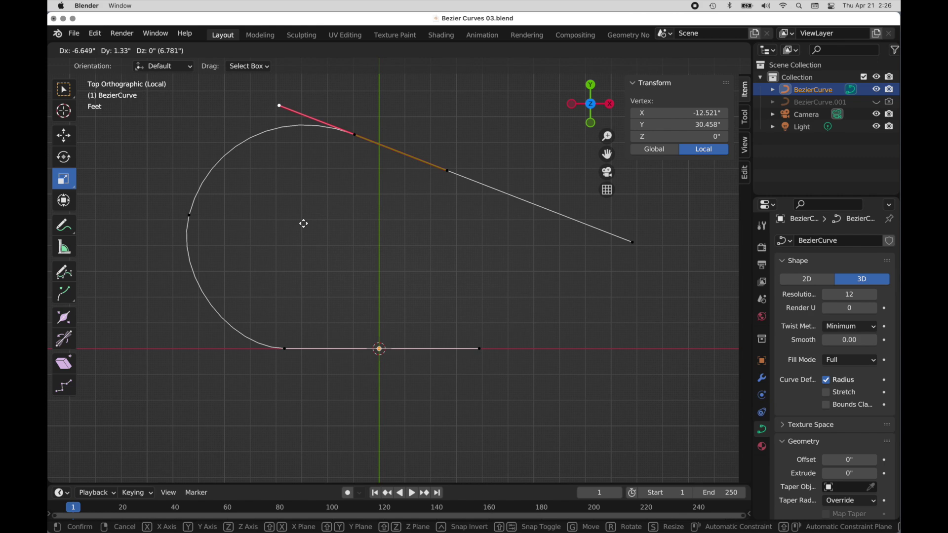
pyautogui.click(304, 223)
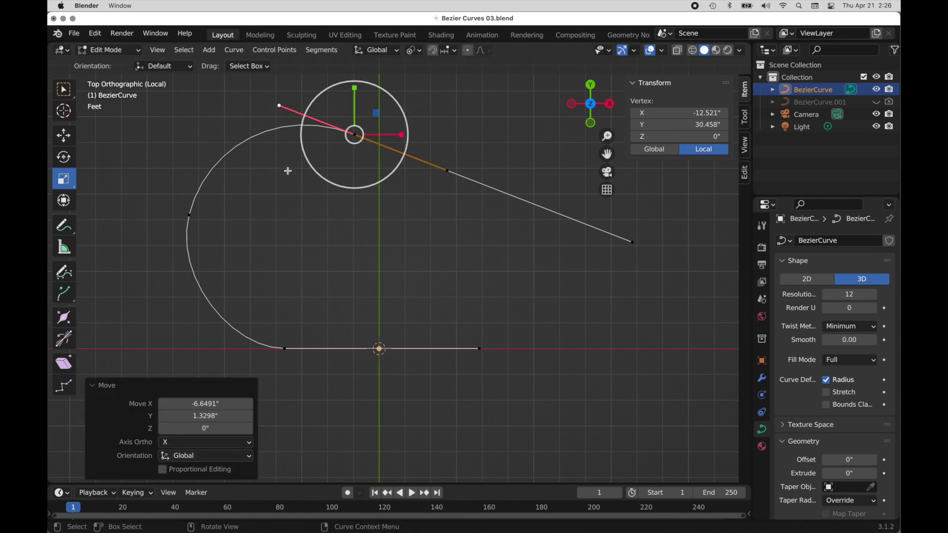
# - Try the Free type on the upper middle point's left handle by moving it downward, undo the change, and clear the selection
pyautogui.press('v')
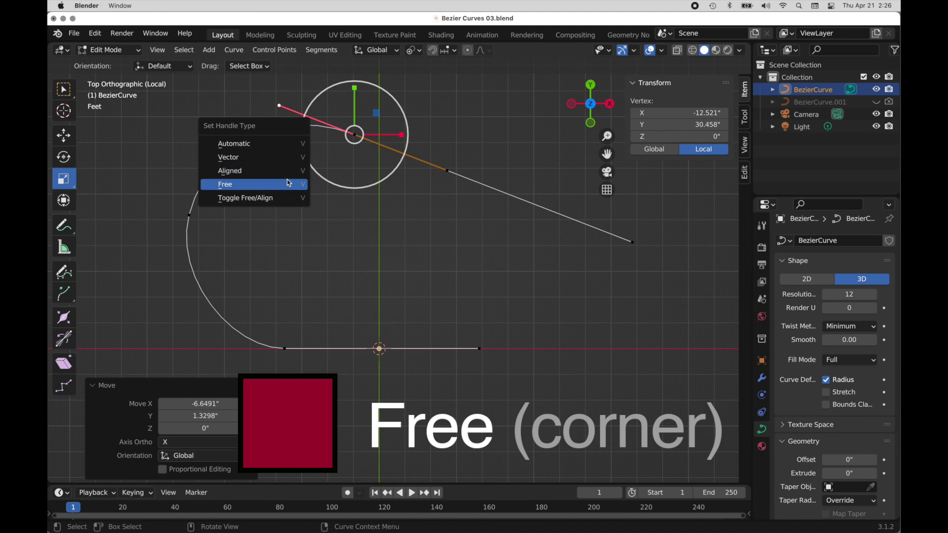
pyautogui.click(289, 183)
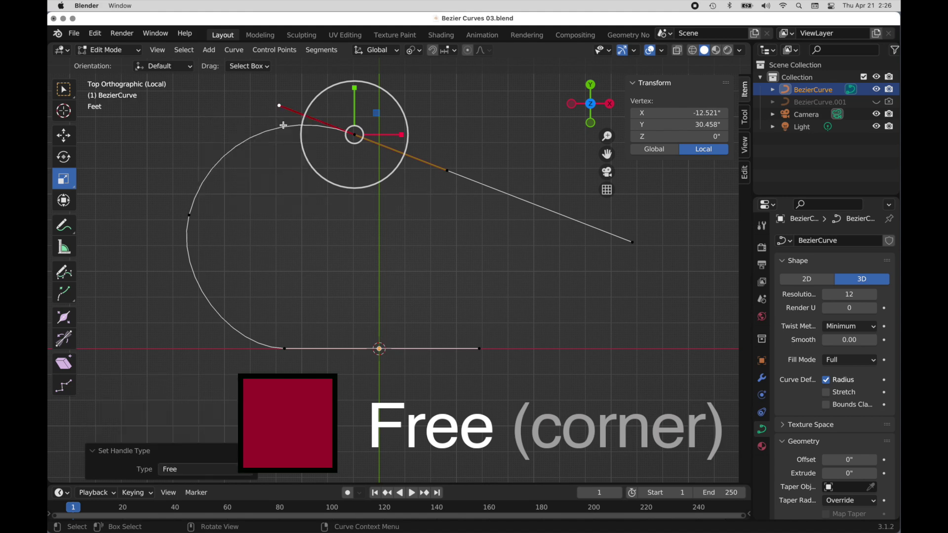
pyautogui.press('g')
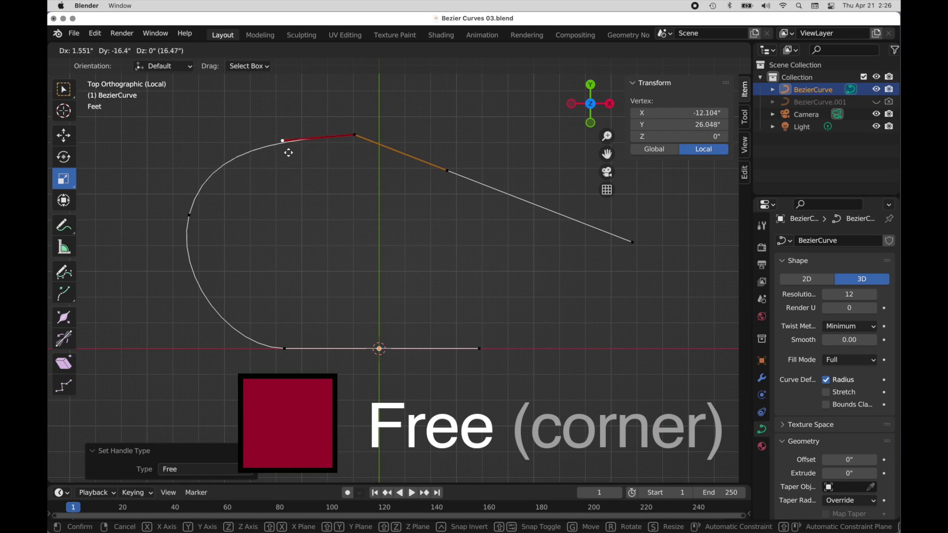
pyautogui.click(286, 181)
pyautogui.press('super+z')
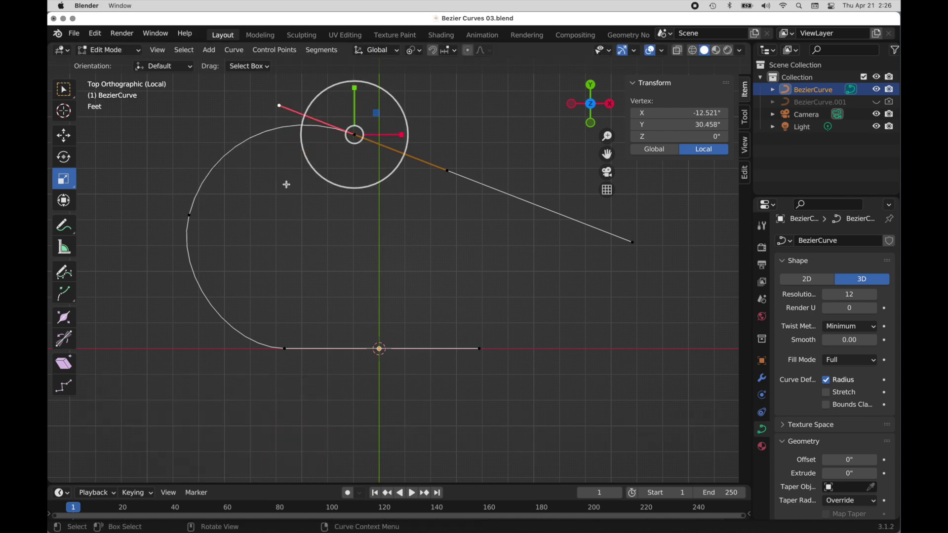
pyautogui.click(281, 215)
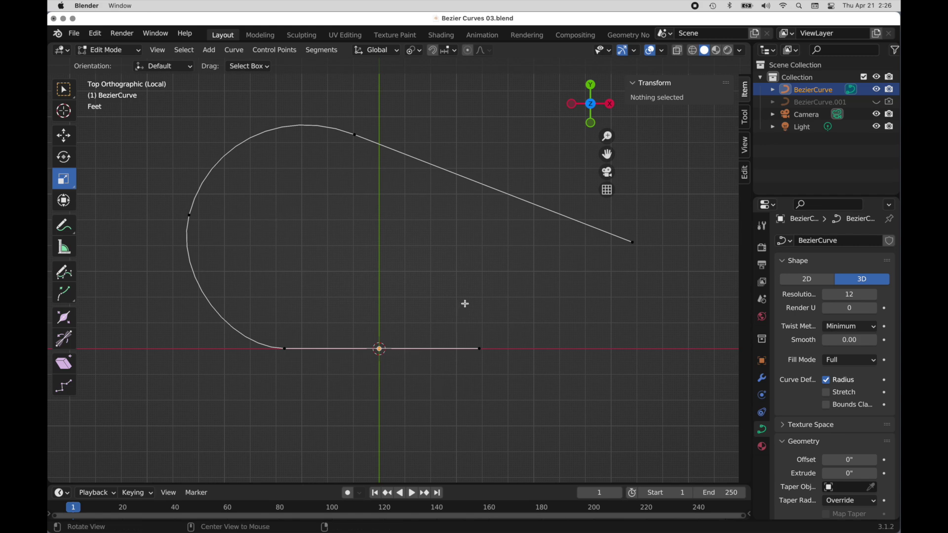
pyautogui.keyDown('shift'); pyautogui.scroll(5, 448, 306); pyautogui.keyUp('shift')
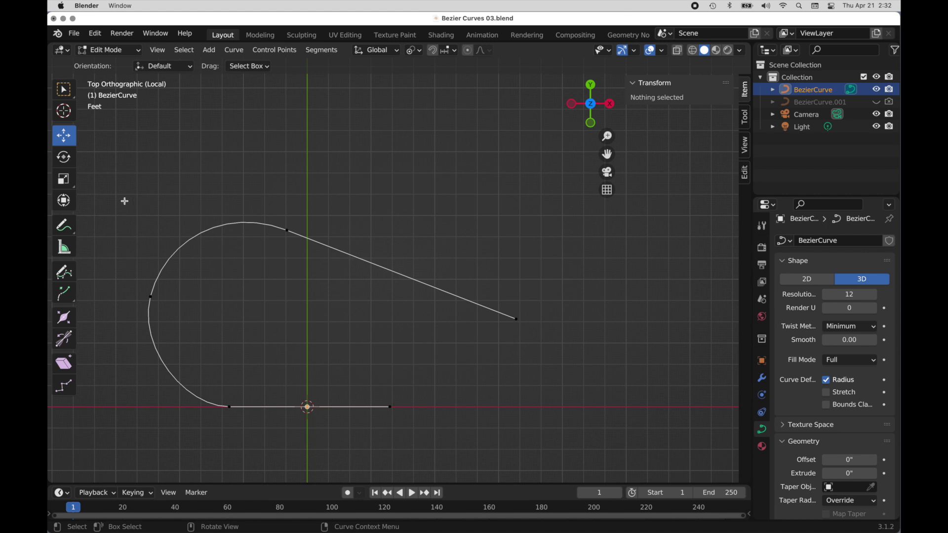
pyautogui.moveTo(114, 200); pyautogui.dragTo(533, 362)
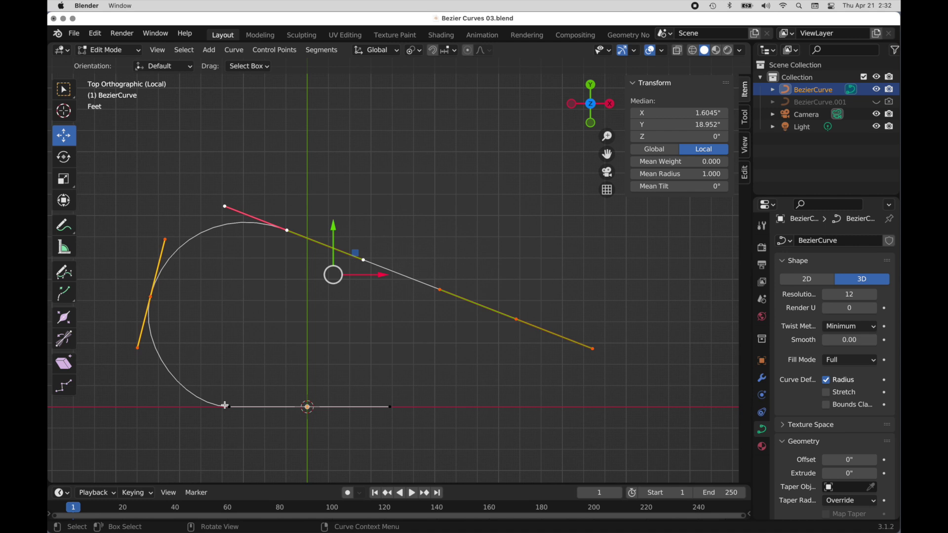
pyautogui.hotkey('shift', 's')
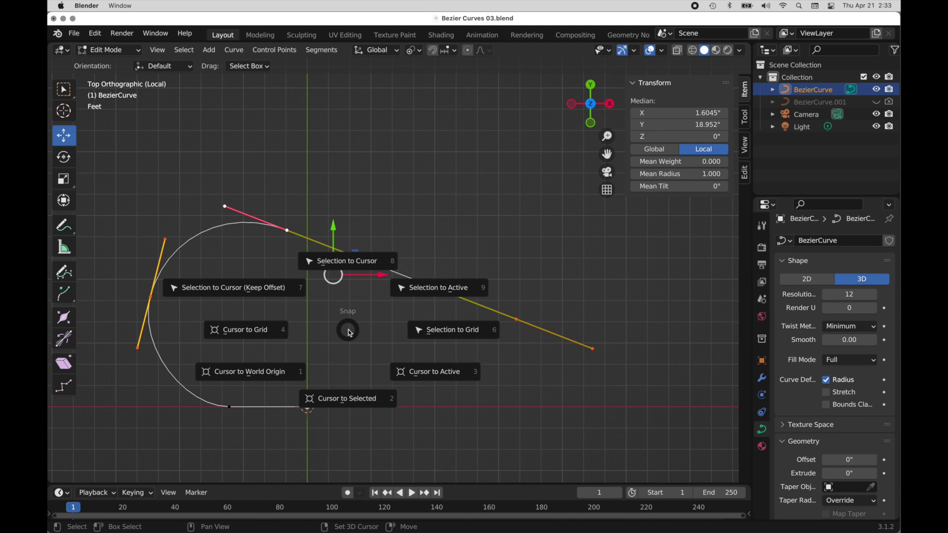
pyautogui.press('Escape')
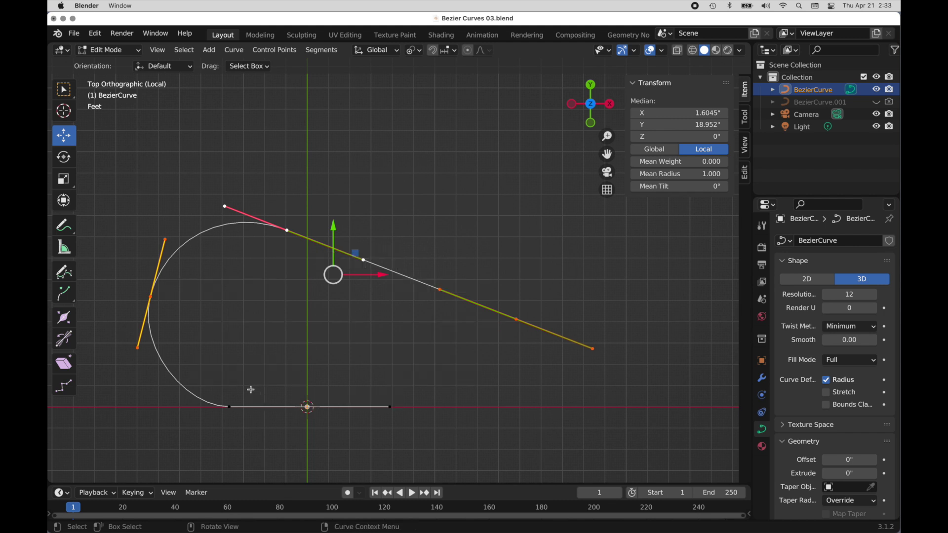
# - Snap the 3D cursor to the lower left control point of the curve
pyautogui.moveTo(246, 392); pyautogui.dragTo(208, 435)
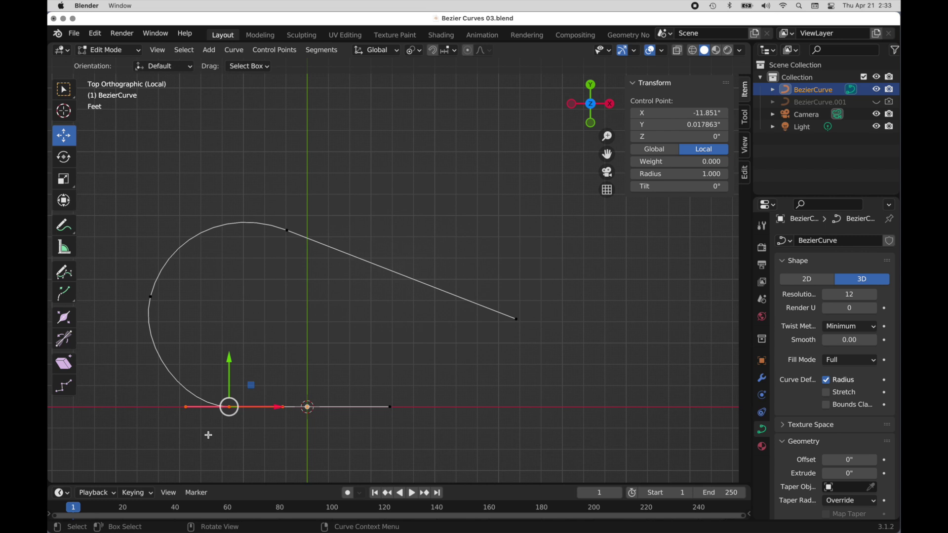
pyautogui.hotkey('shift', 's')
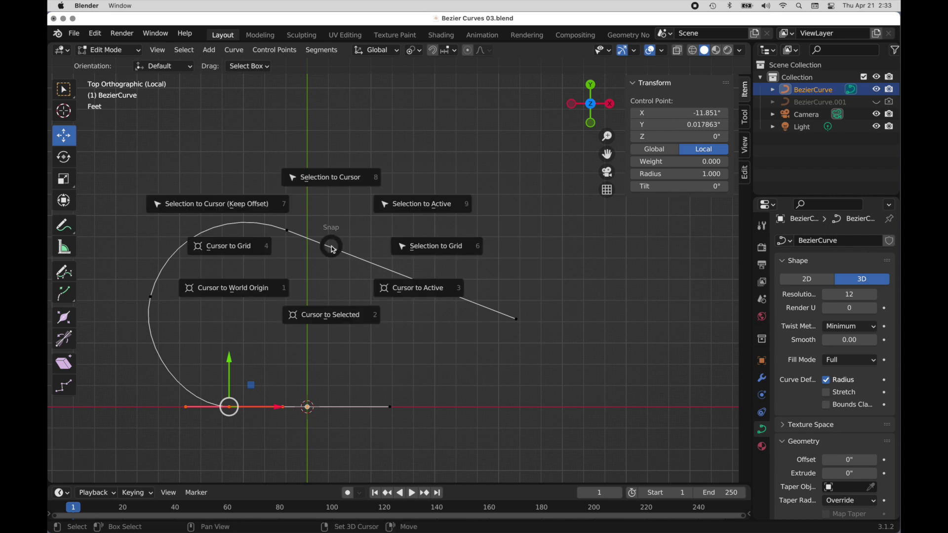
pyautogui.click(332, 320)
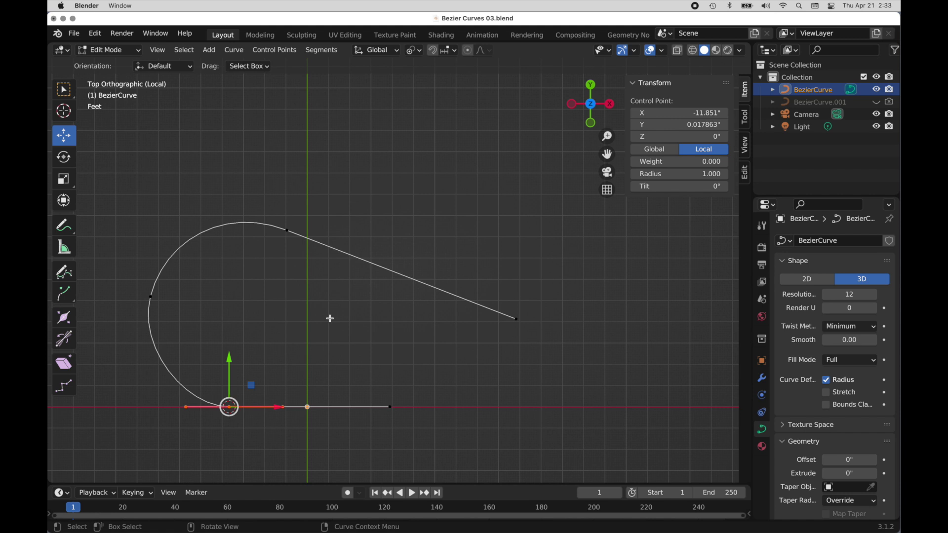
# - Rotate the three upper control points about -34.1° with the pivot point set to 3D Cursor
pyautogui.moveTo(120, 199); pyautogui.dragTo(569, 375)
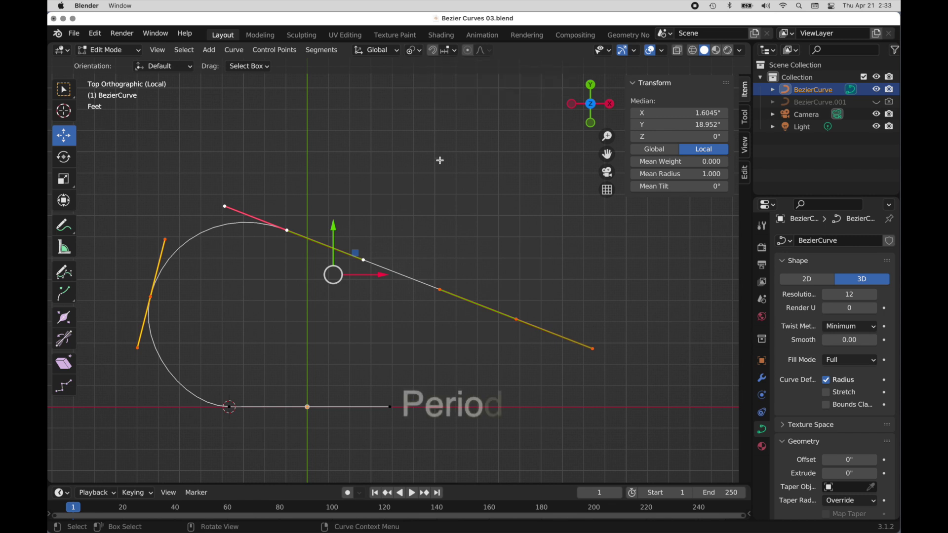
pyautogui.press('.')
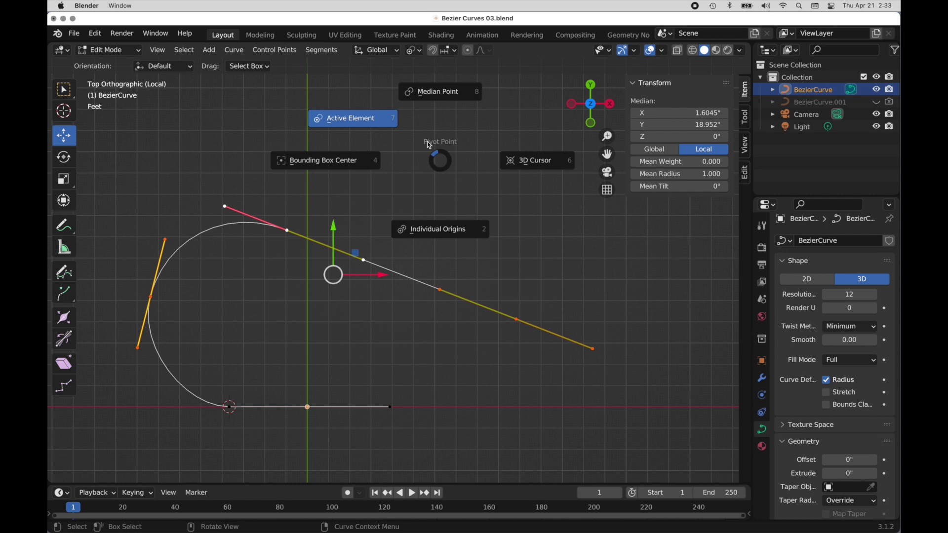
pyautogui.click(532, 168)
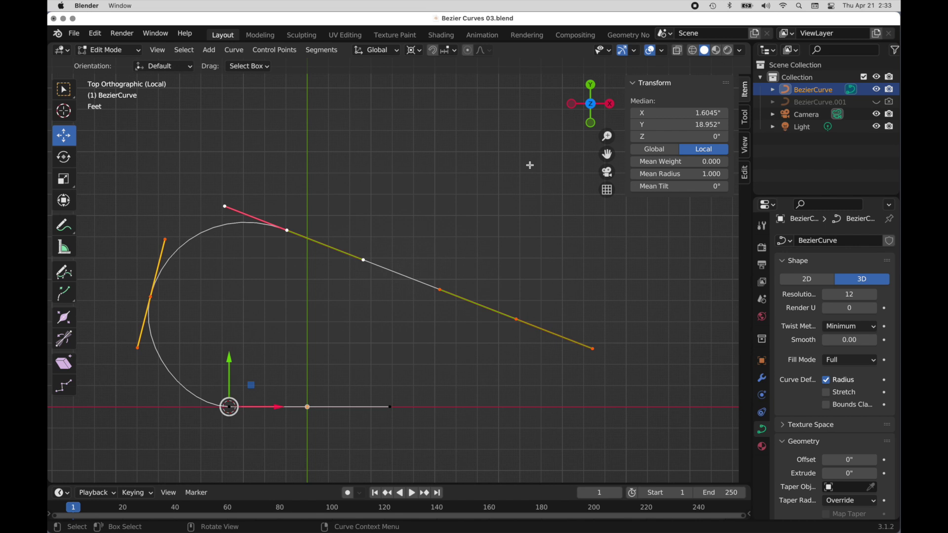
pyautogui.click(65, 158)
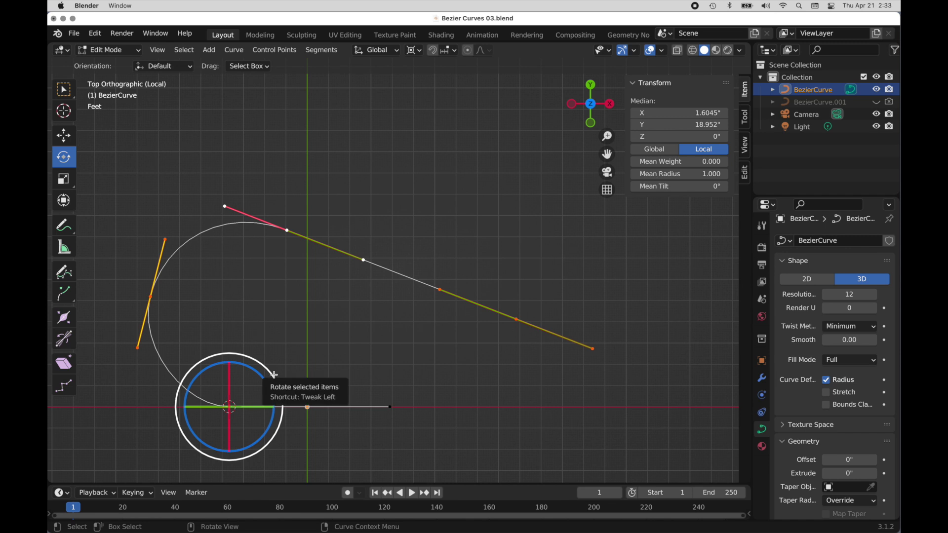
pyautogui.moveTo(274, 375); pyautogui.dragTo(252, 344)
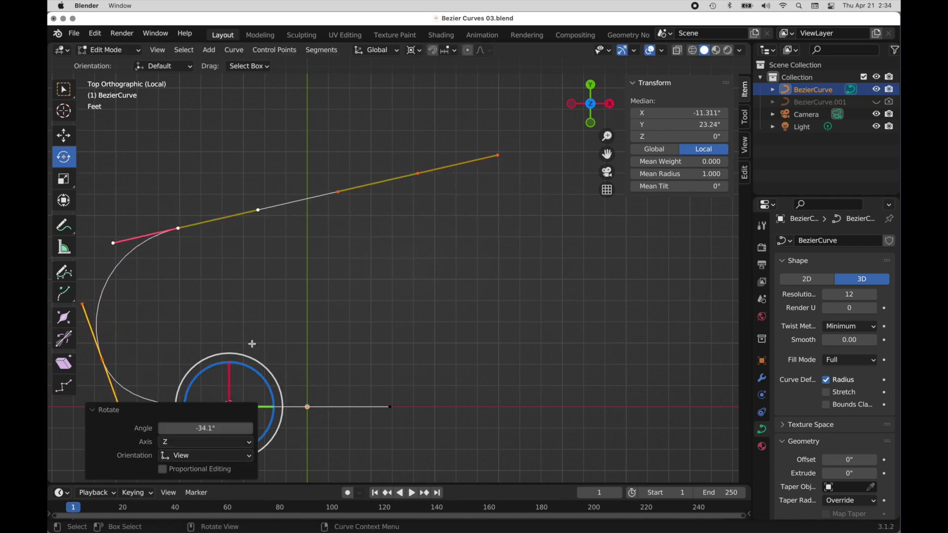
# - Move only the far-left control point about -1.9" in X and 11.0" in Y, and set the pivot point to Active Element
pyautogui.click(64, 135)
pyautogui.click(236, 151)
pyautogui.keyDown('shift'); pyautogui.moveTo(370, 307); pyautogui.dragTo(466, 288, button='middle'); pyautogui.keyUp('shift')
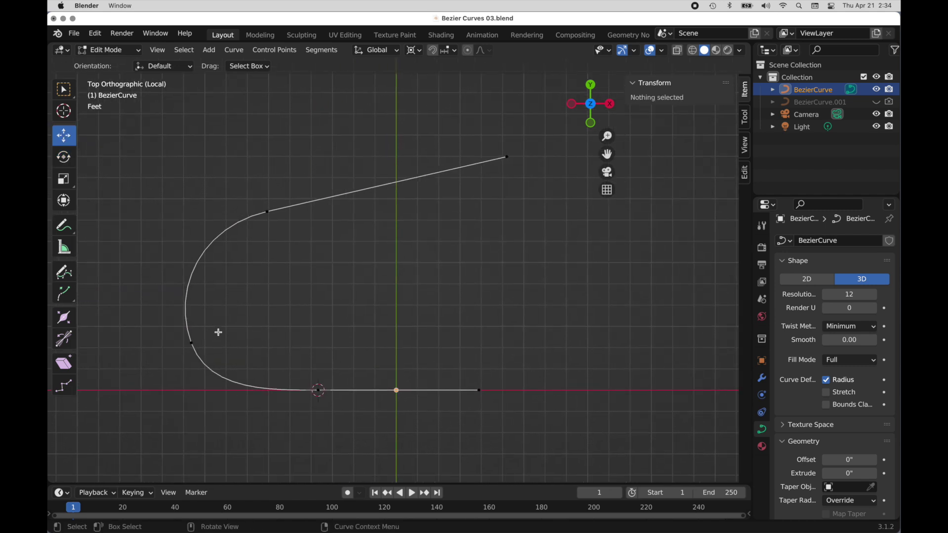
pyautogui.moveTo(221, 322); pyautogui.dragTo(165, 363)
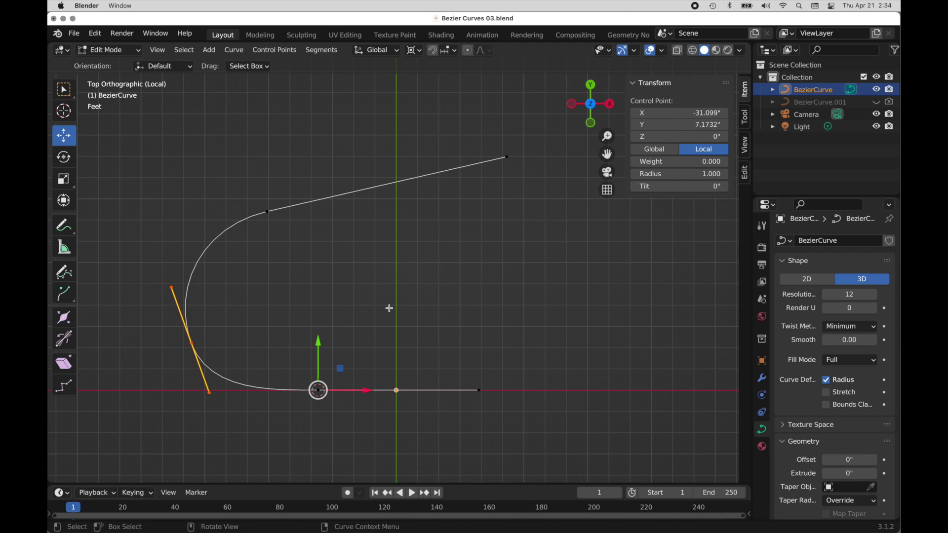
pyautogui.press('g')
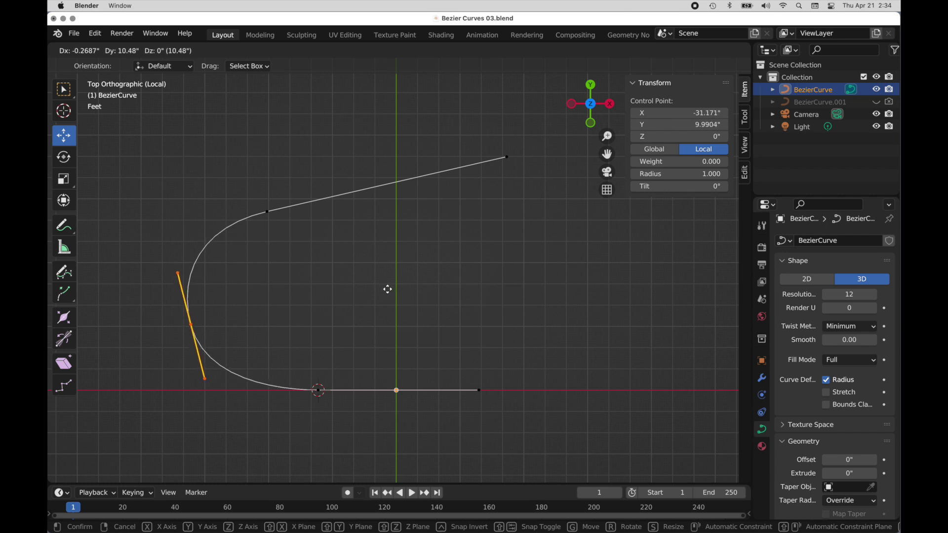
pyautogui.click(386, 288)
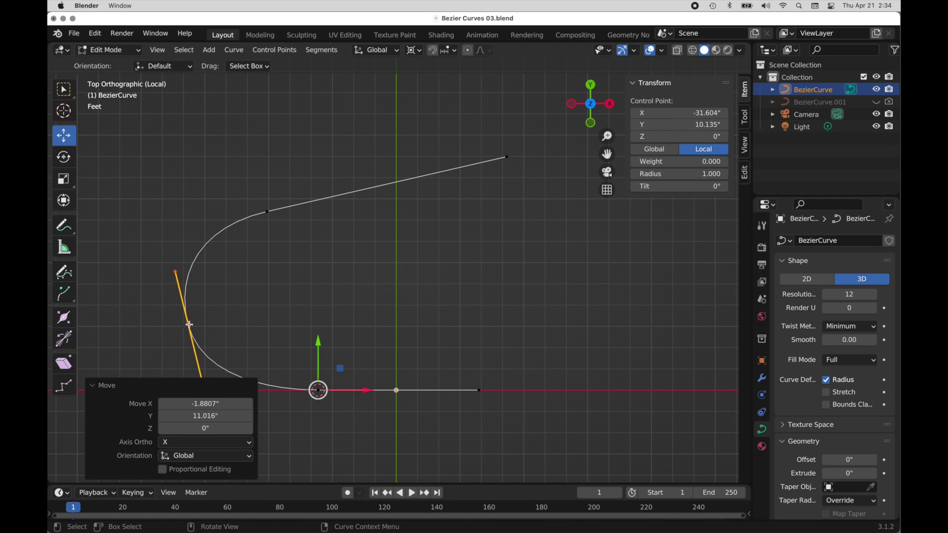
pyautogui.press('.')
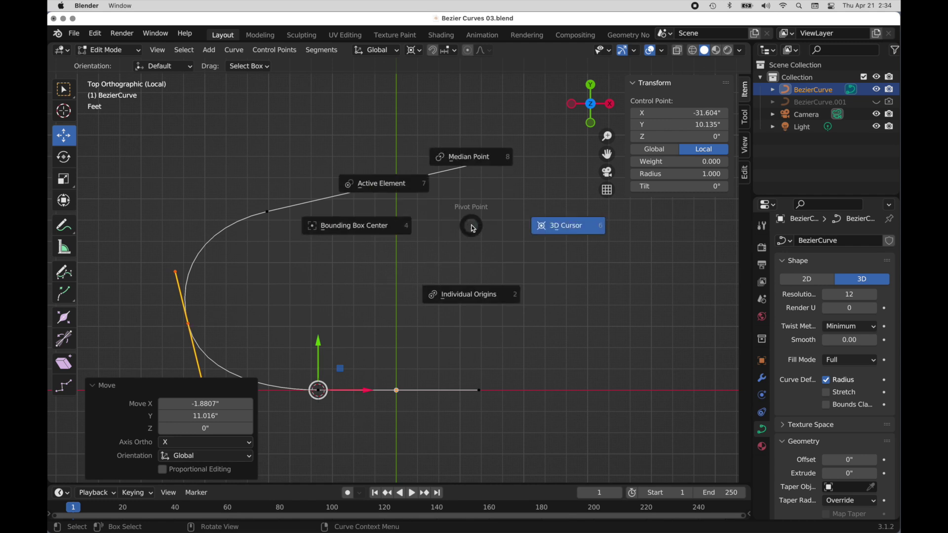
pyautogui.click(391, 185)
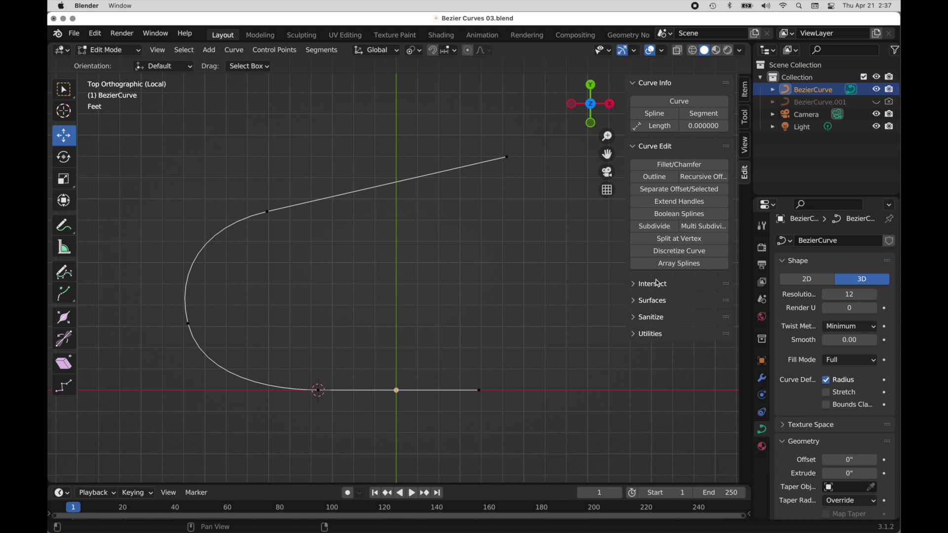
# - Display the curve's normals overlay to check the direction of the spline, and hide the normals again
pyautogui.click(635, 318)
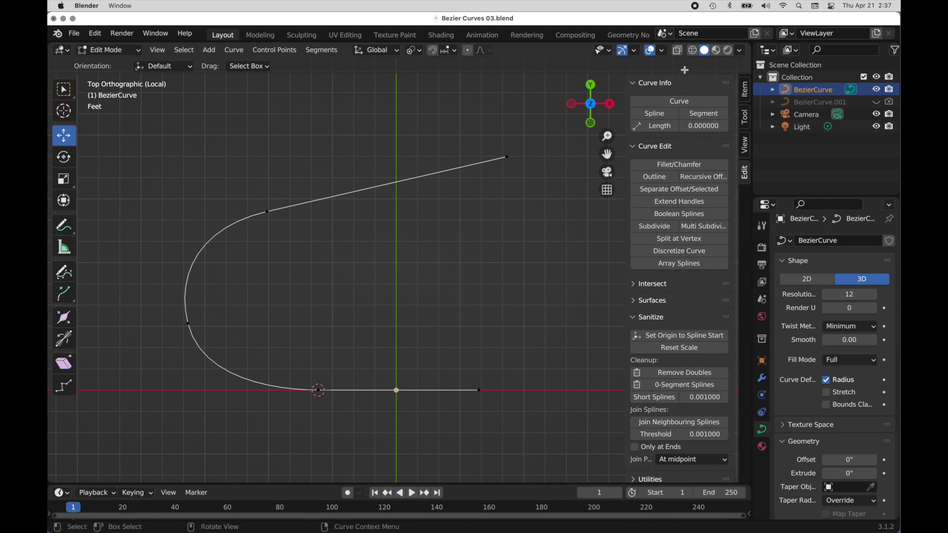
pyautogui.click(662, 50)
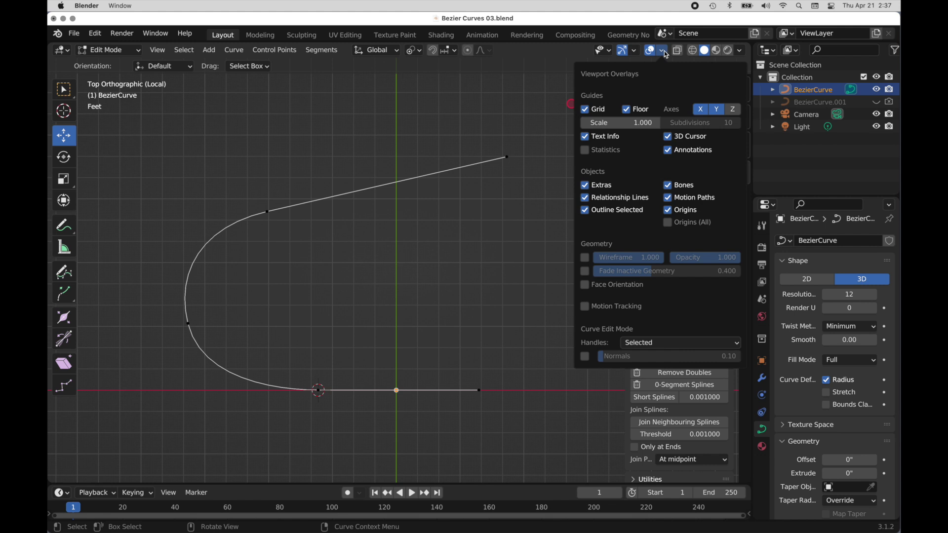
pyautogui.click(585, 356)
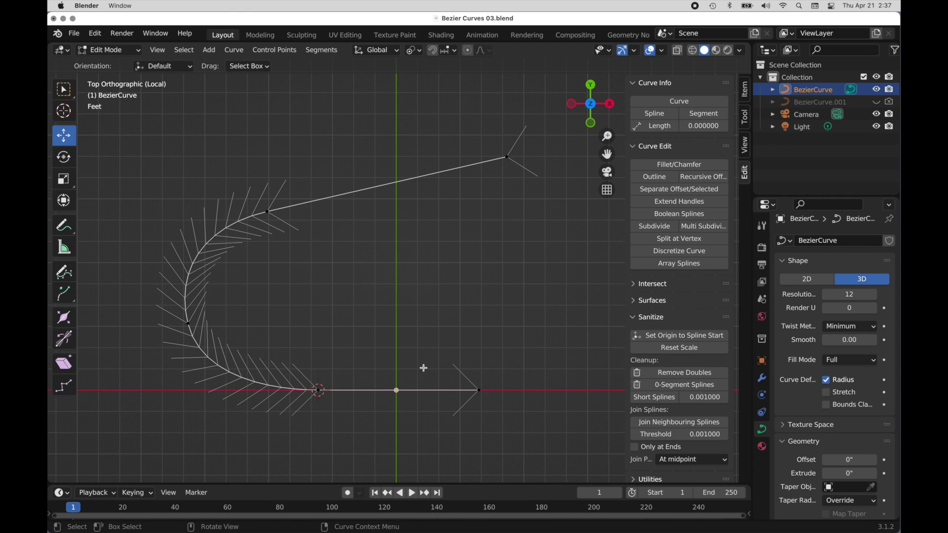
pyautogui.click(661, 50)
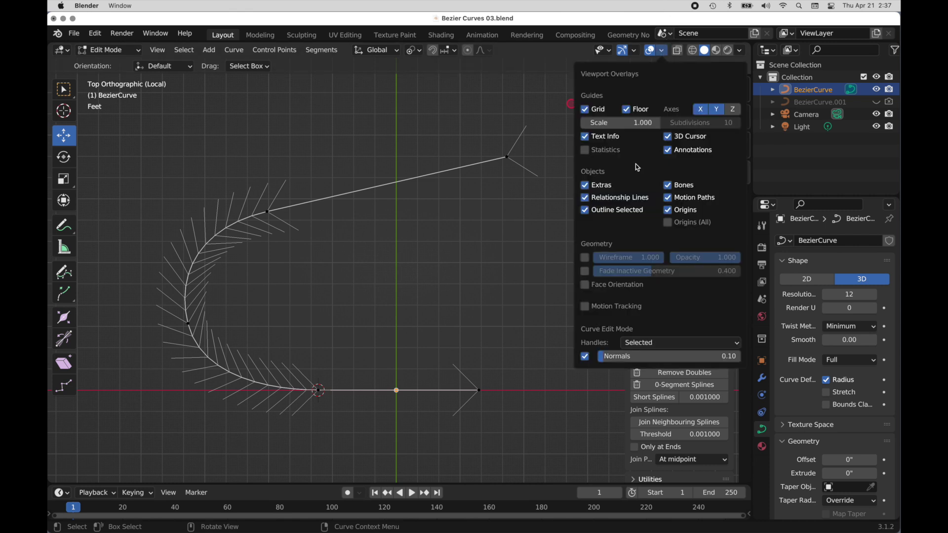
pyautogui.click(586, 357)
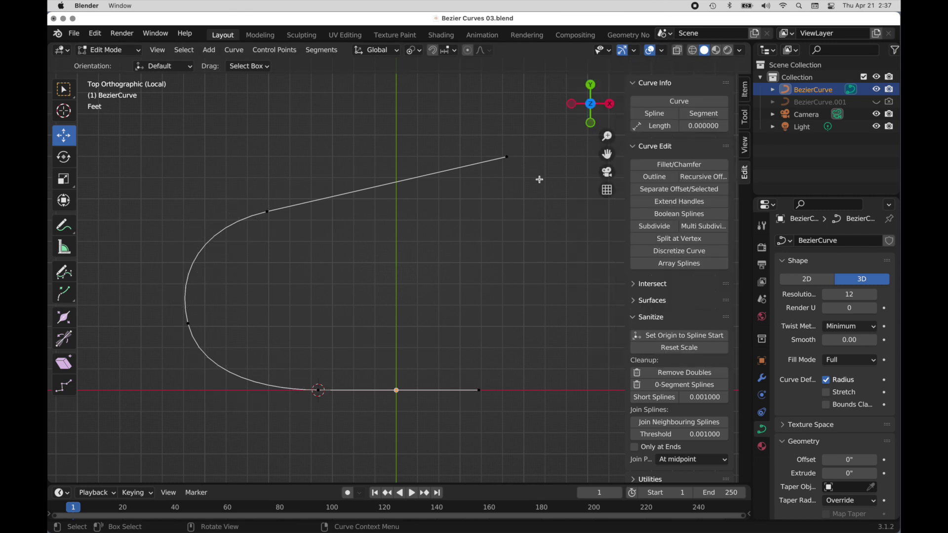
# - Set the curve's origin to the start of its spline and switch to Object Mode
pyautogui.click(661, 336)
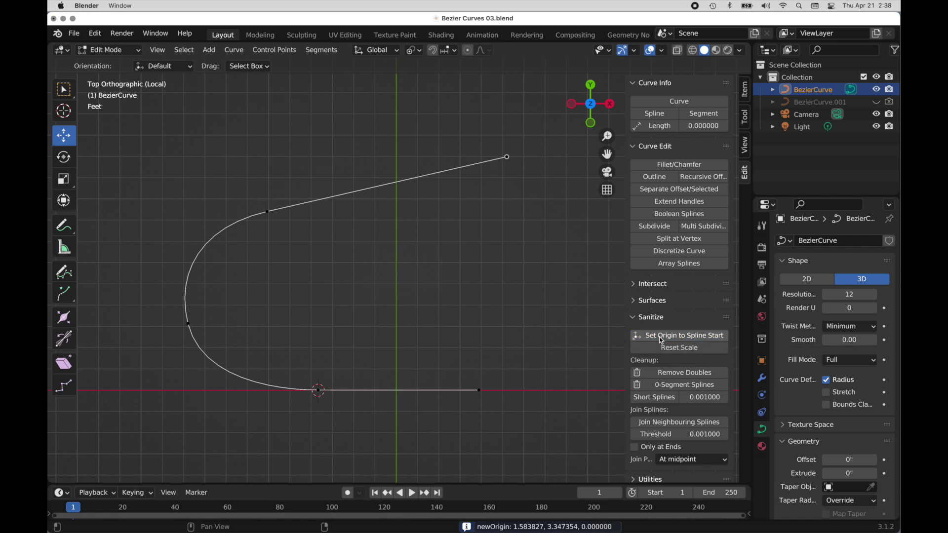
pyautogui.click(98, 54)
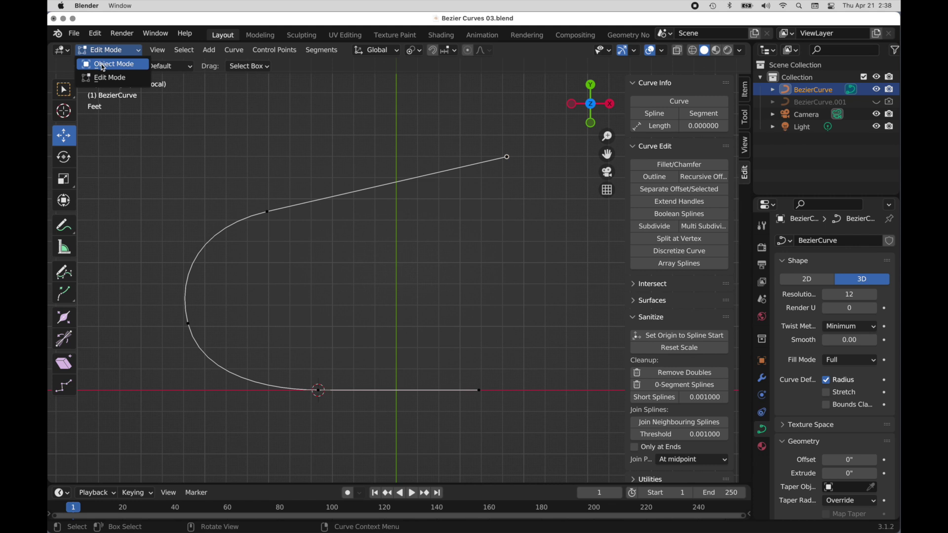
pyautogui.click(103, 64)
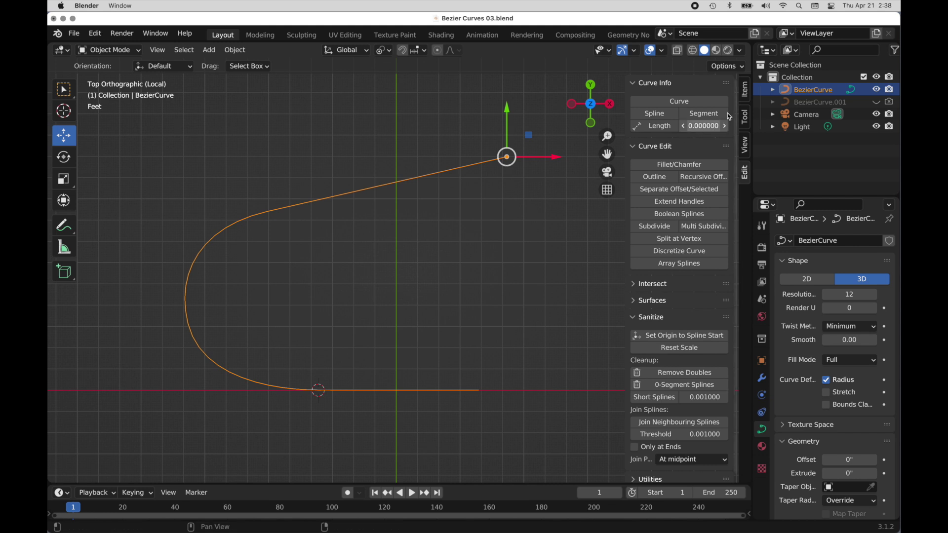
# - Set the curve object's X location to 0 so its origin sits on the Y axis
pyautogui.click(744, 91)
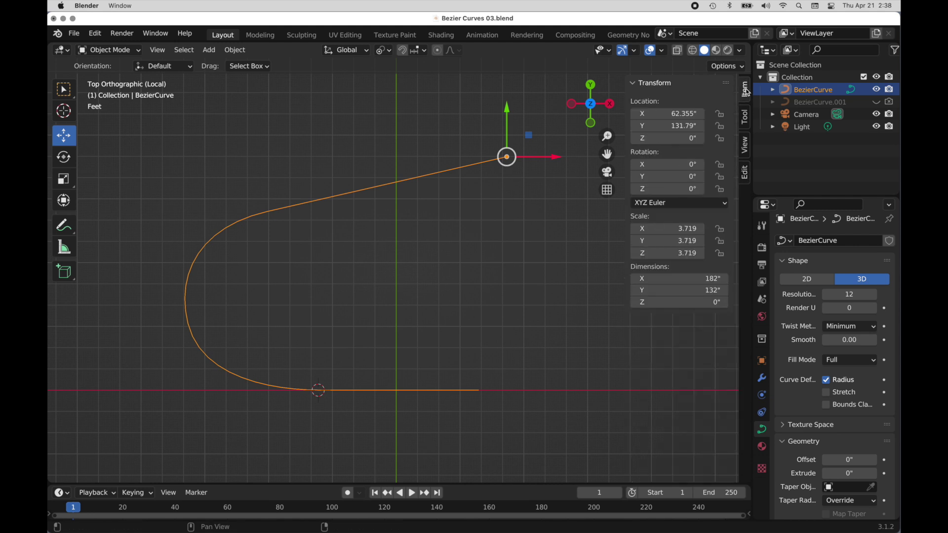
pyautogui.click(678, 114)
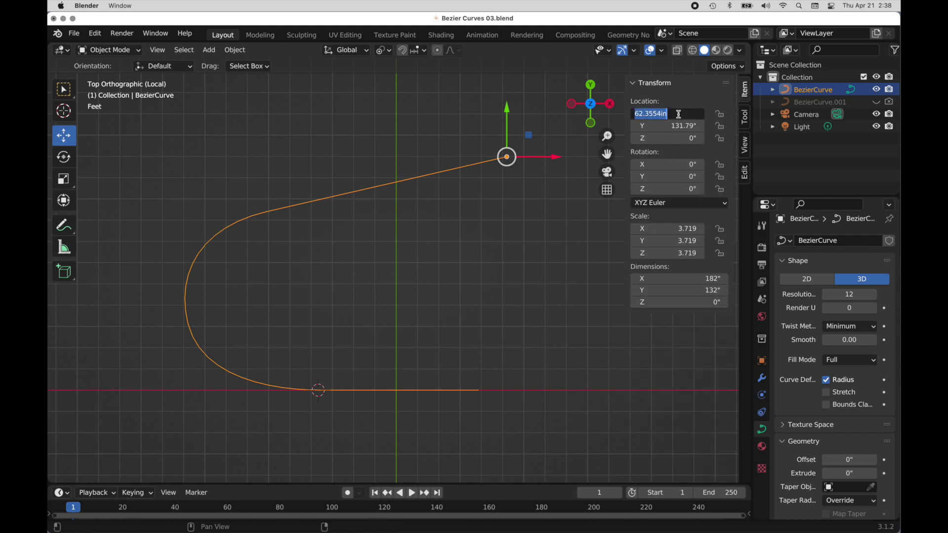
pyautogui.write('0')
pyautogui.press('Return')
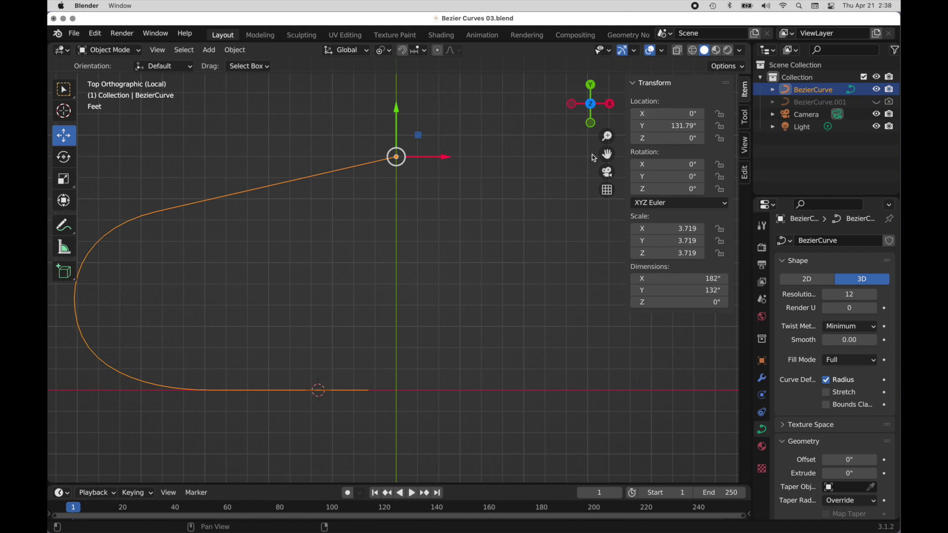
# - In Edit Mode, move the end point of the lower straight segment about -27.7" along X
pyautogui.press('Tab')
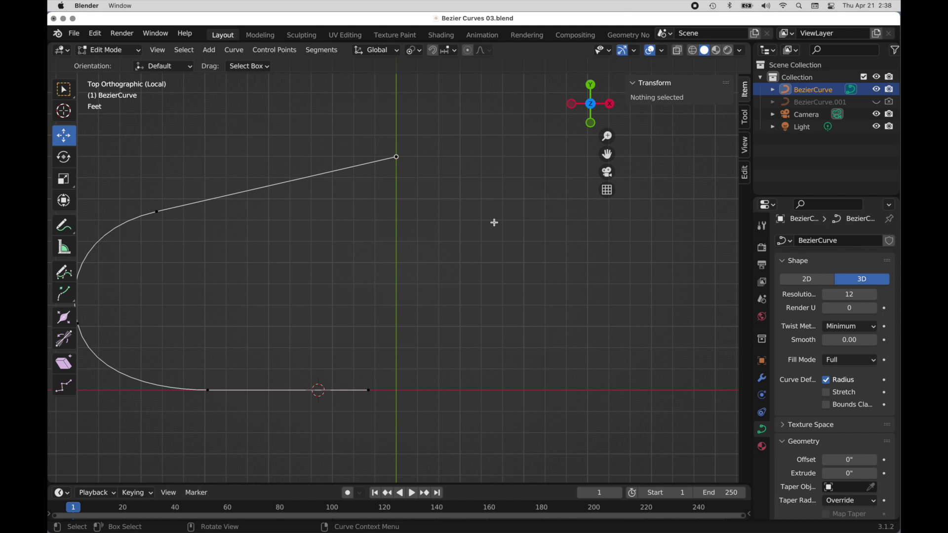
pyautogui.click(369, 389)
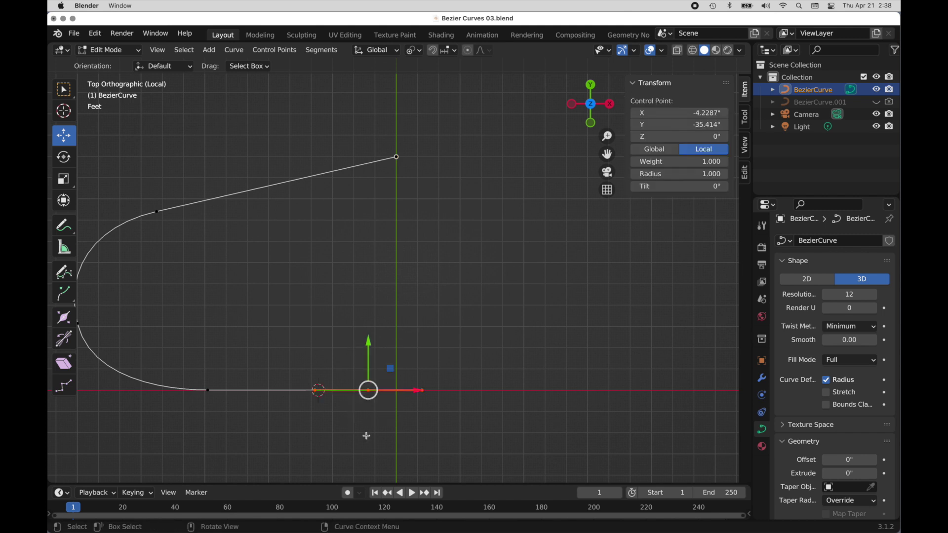
pyautogui.moveTo(417, 389); pyautogui.dragTo(365, 390)
# - Extrude the lower end point about 11.8" in X and -90.3" in Y to add a downward segment
pyautogui.keyDown('shift'); pyautogui.scroll(-1, 432, 355); pyautogui.keyUp('shift')
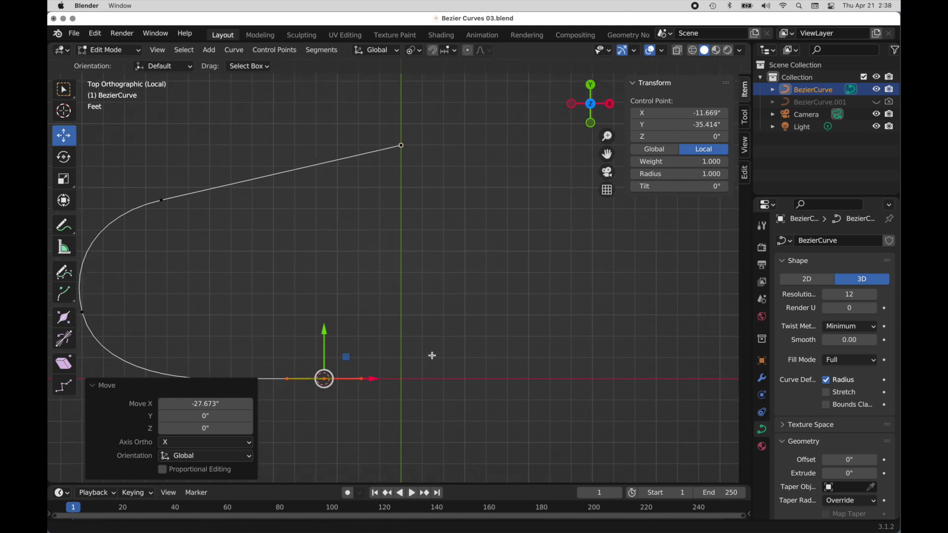
pyautogui.keyDown('shift'); pyautogui.moveTo(431, 356); pyautogui.dragTo(503, 195, button='middle'); pyautogui.keyUp('shift')
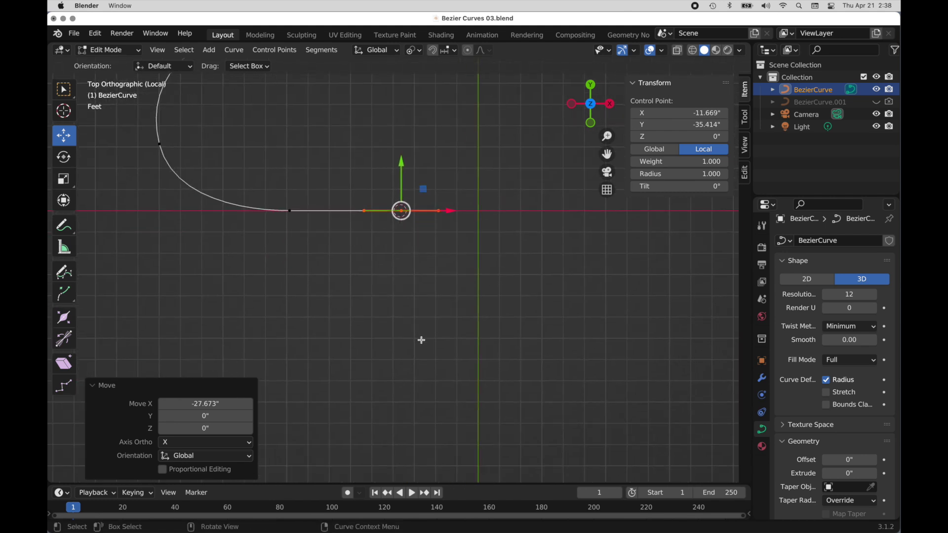
pyautogui.press('e')
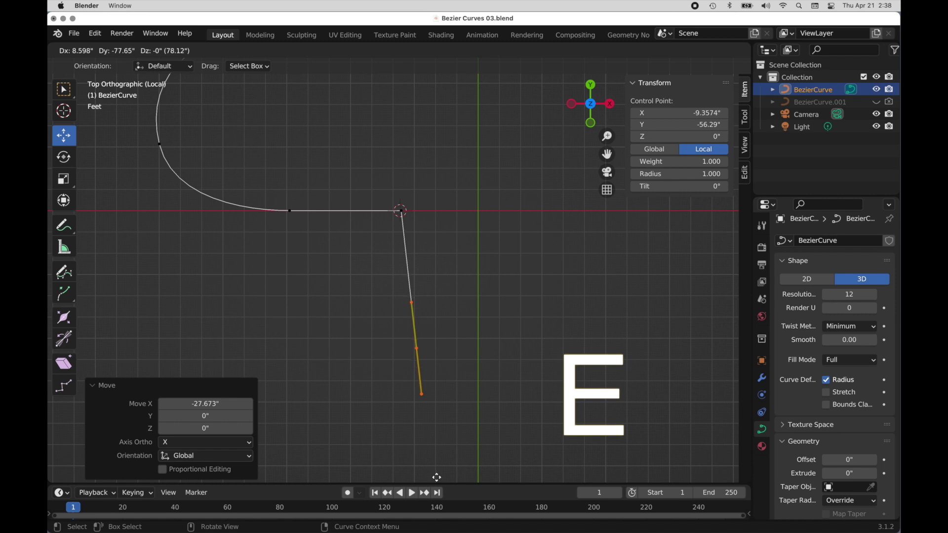
pyautogui.click(441, 79)
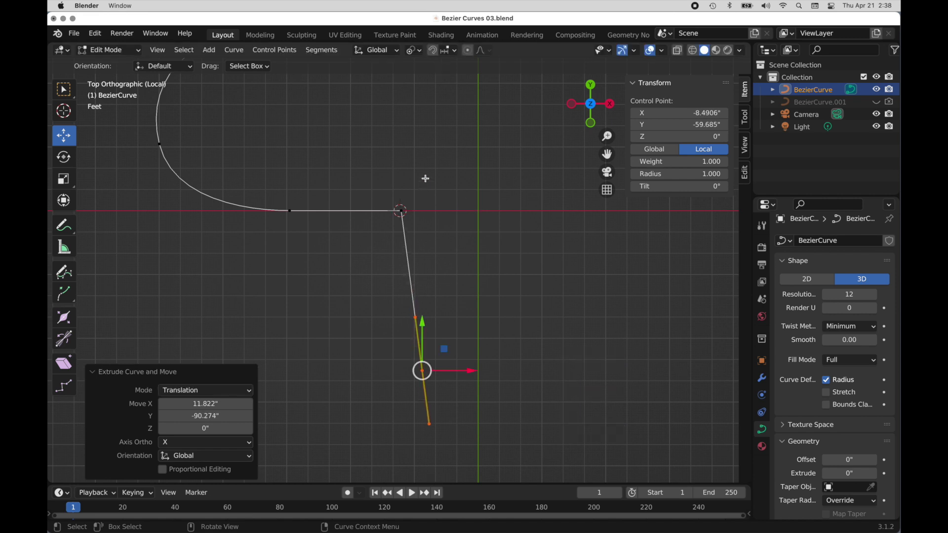
# - Fillet the corner point between the horizontal and downward segments with a 5" round radius, and deselect everything
pyautogui.click(400, 211)
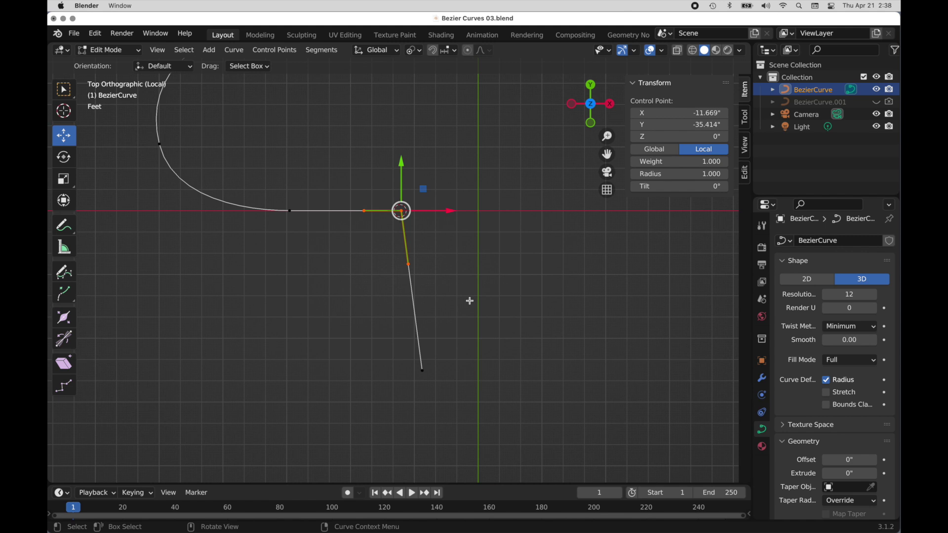
pyautogui.rightClick(459, 236)
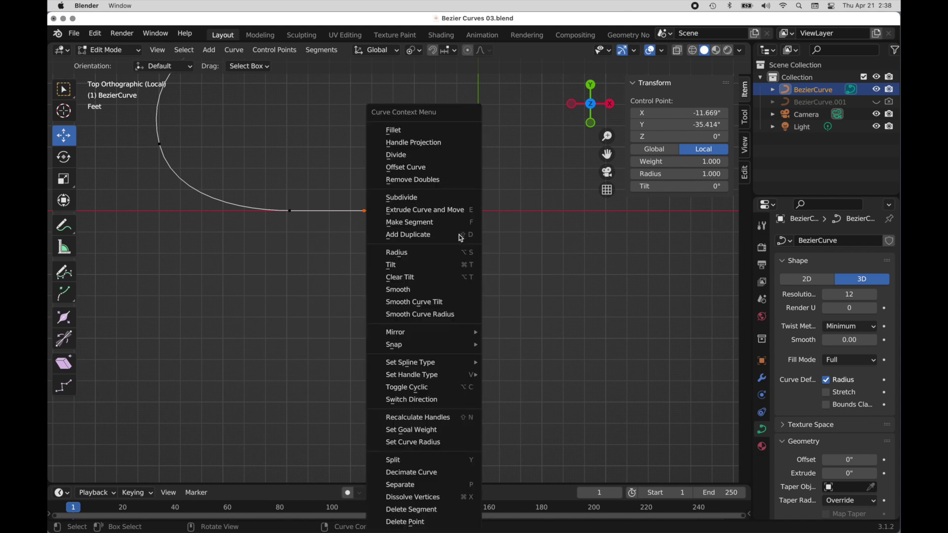
pyautogui.click(436, 130)
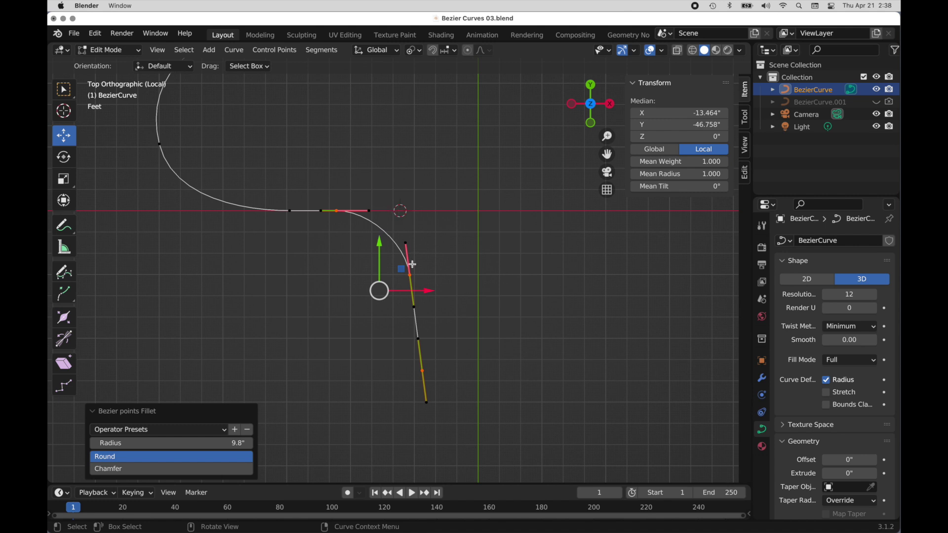
pyautogui.click(230, 443)
pyautogui.write('5')
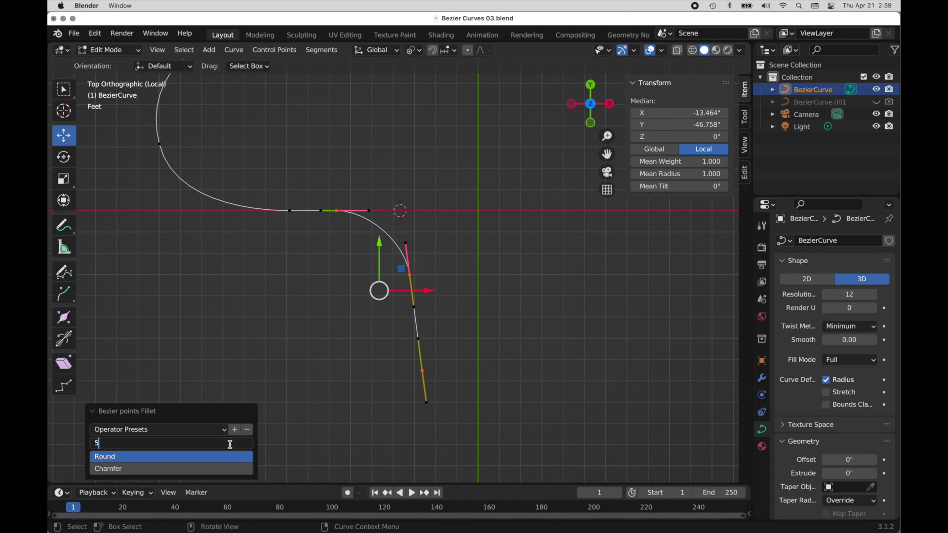
pyautogui.press('Return')
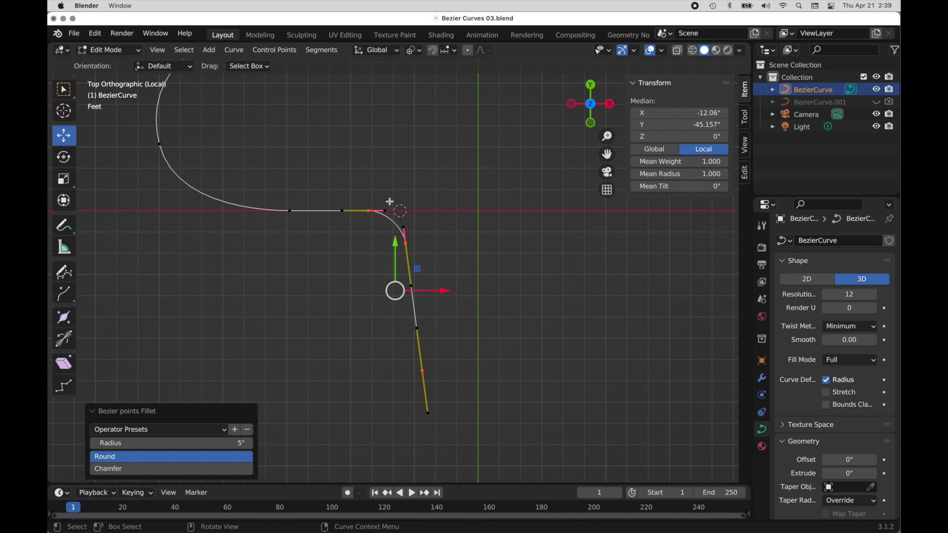
pyautogui.click(406, 153)
# - Try to move the two inner handles of the filleted corner together
pyautogui.scroll(5, 375, 218)
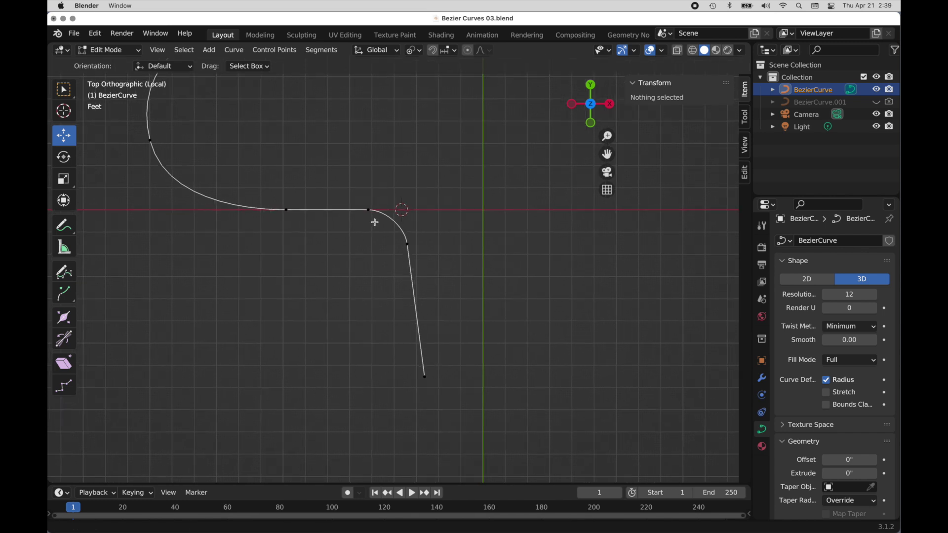
pyautogui.scroll(2, 407, 167)
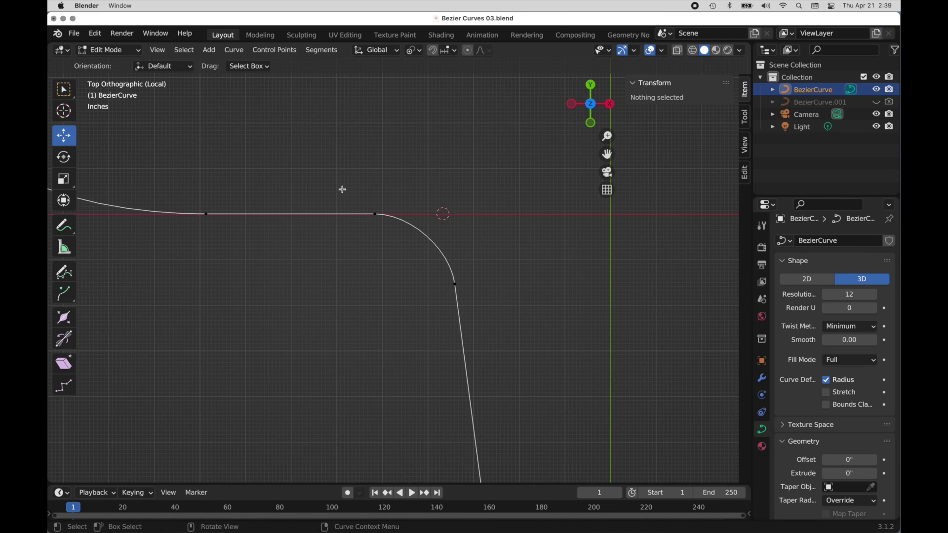
pyautogui.click(410, 213)
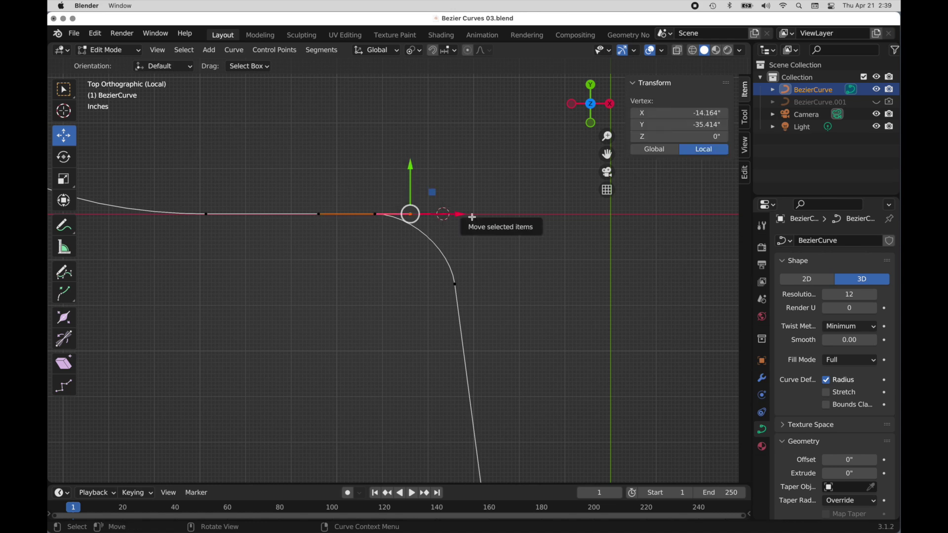
pyautogui.click(454, 284)
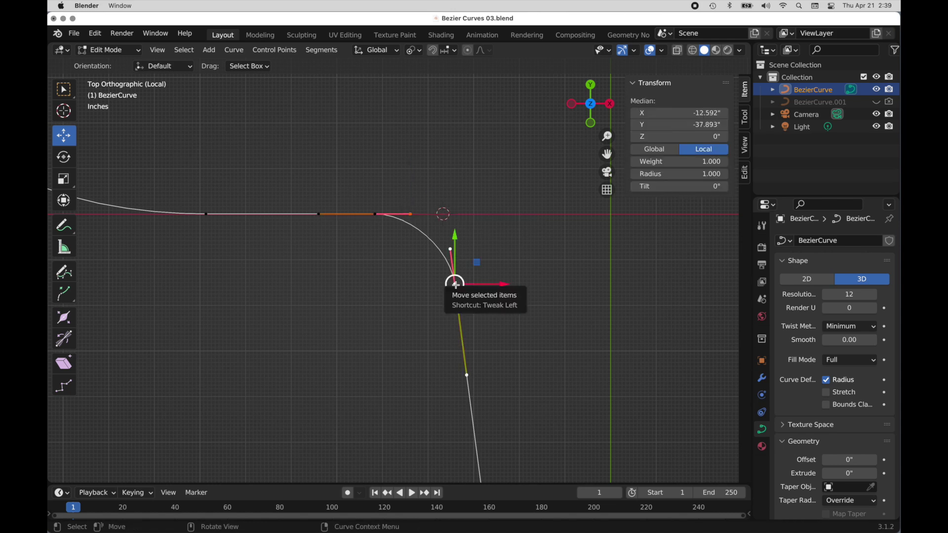
pyautogui.moveTo(400, 184); pyautogui.dragTo(477, 266)
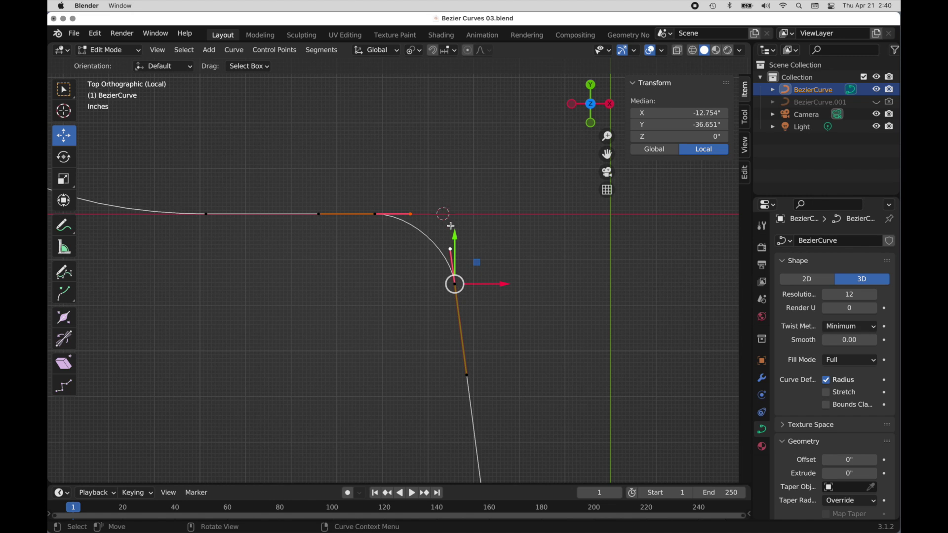
pyautogui.press('g')
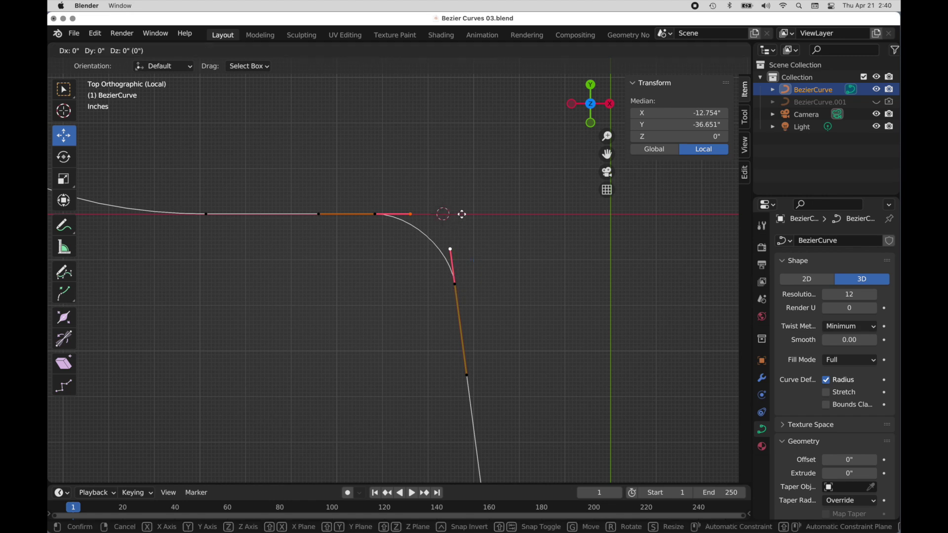
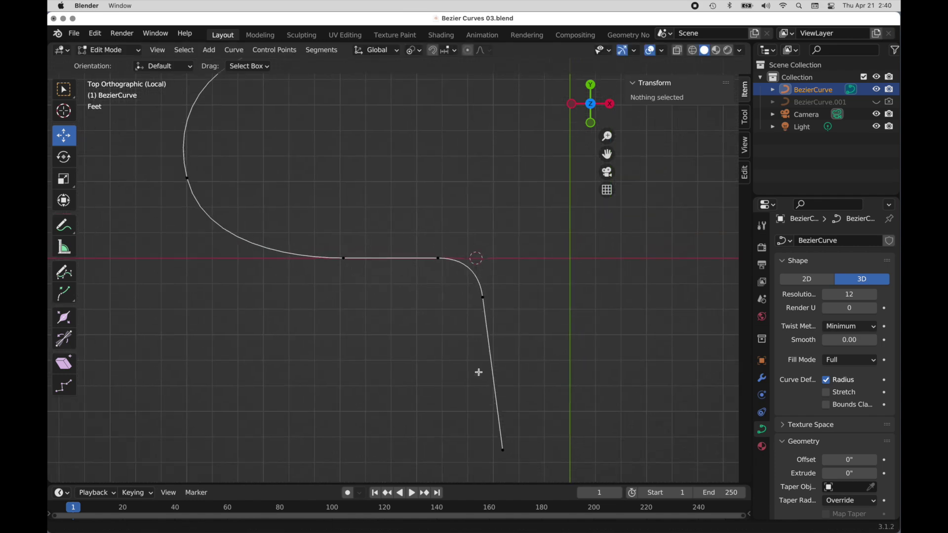
# - Switch to Object Mode, view the curve in perspective and copy the BezierCurve object
pyautogui.scroll(2, 491, 282)
pyautogui.keyDown('shift'); pyautogui.moveTo(512, 291); pyautogui.dragTo(440, 316, button='middle'); pyautogui.keyUp('shift')
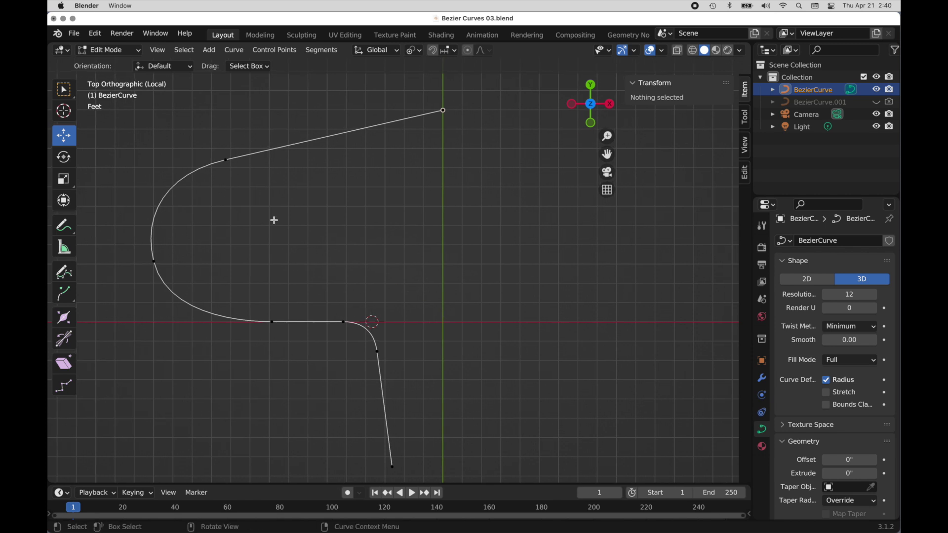
pyautogui.click(105, 50)
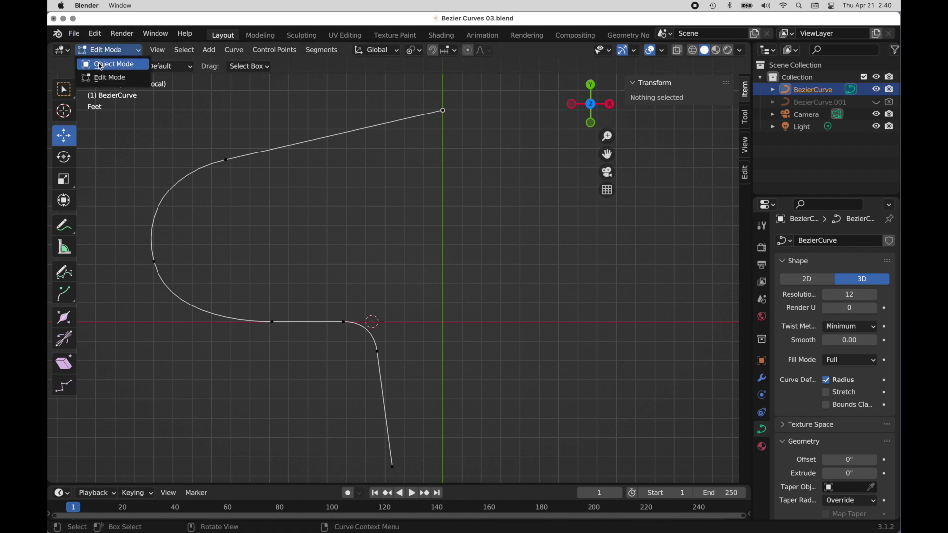
pyautogui.click(101, 64)
pyautogui.moveTo(329, 361); pyautogui.dragTo(292, 270, button='middle')
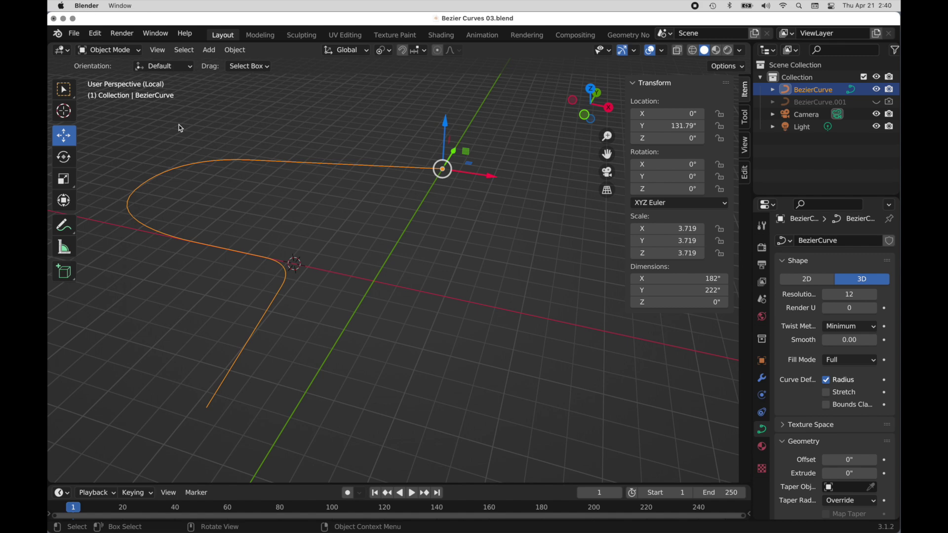
pyautogui.rightClick(799, 97)
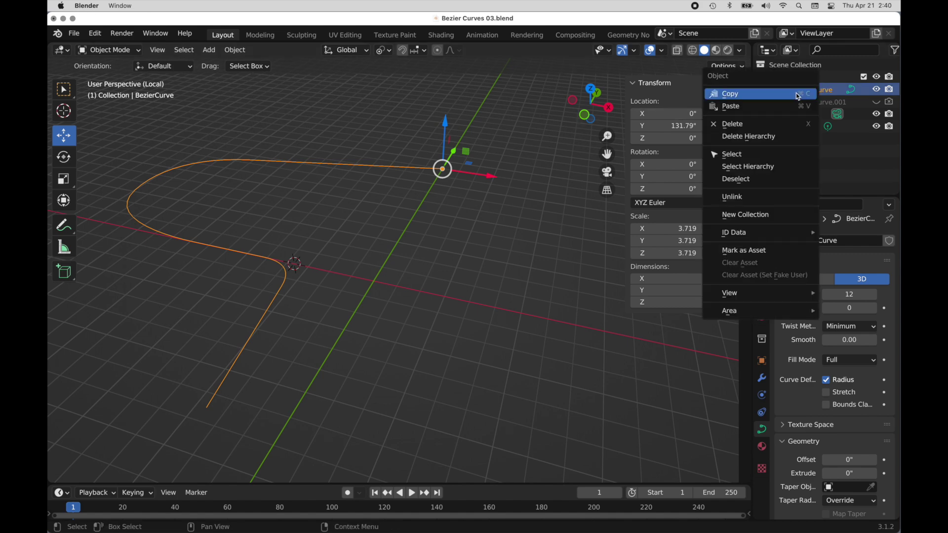
pyautogui.click(798, 94)
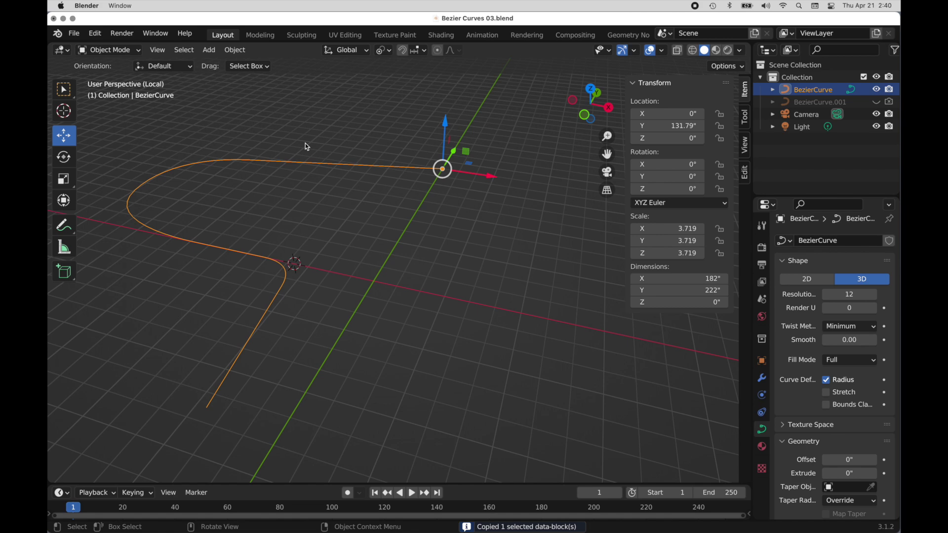
# - Rotate the original curve 180° about the global Y axis around its origin
pyautogui.click(68, 160)
pyautogui.moveTo(406, 146); pyautogui.dragTo(492, 193)
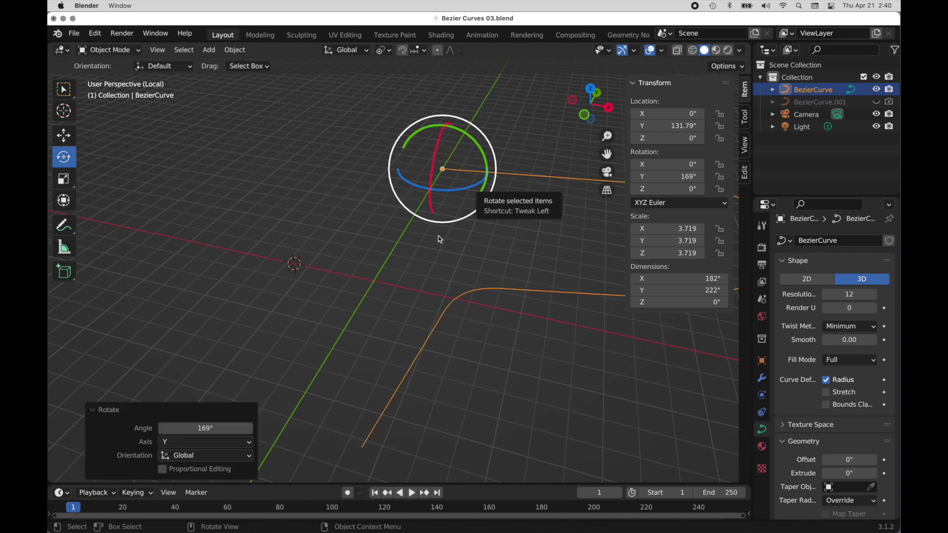
pyautogui.click(221, 428)
pyautogui.write('180')
pyautogui.press('Return')
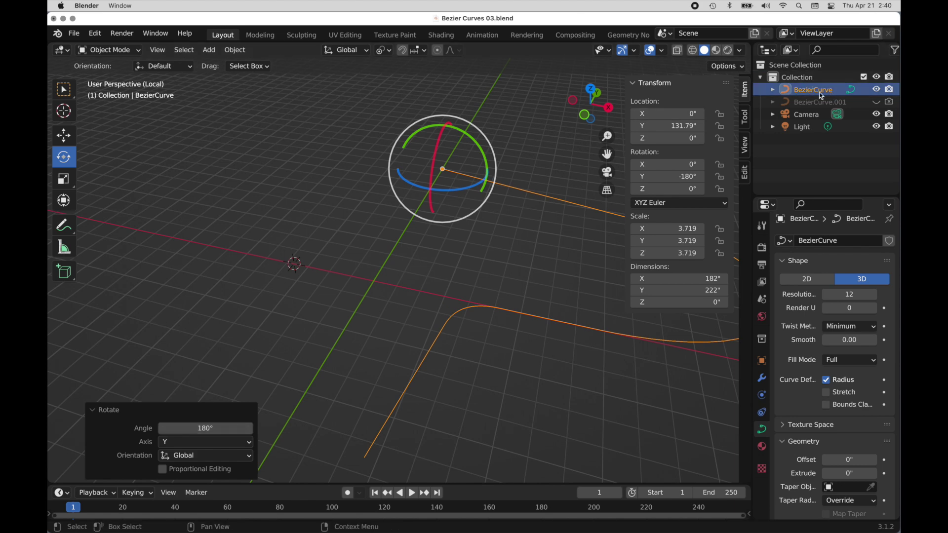
# - Paste the copied curve into Collection and add the rotated BezierCurve to the selection as the active object
pyautogui.click(803, 77)
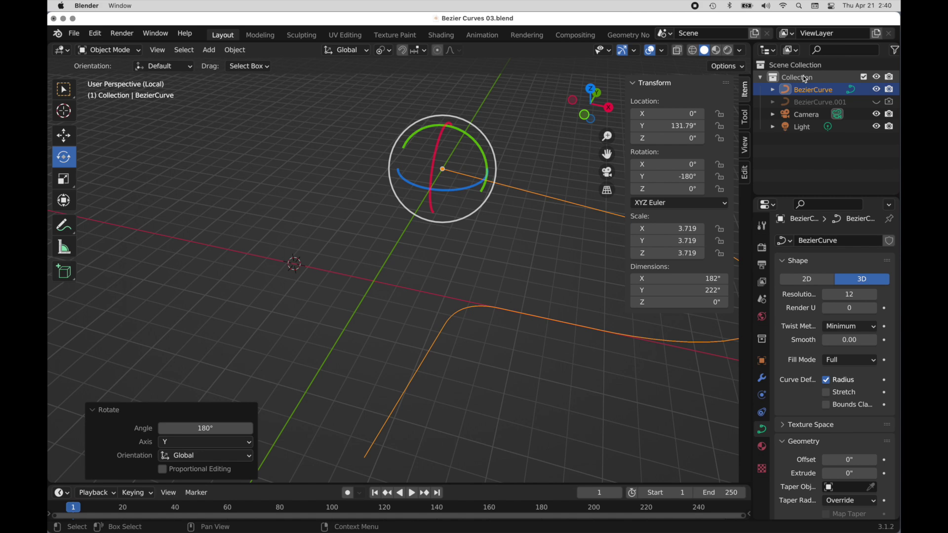
pyautogui.rightClick(804, 79)
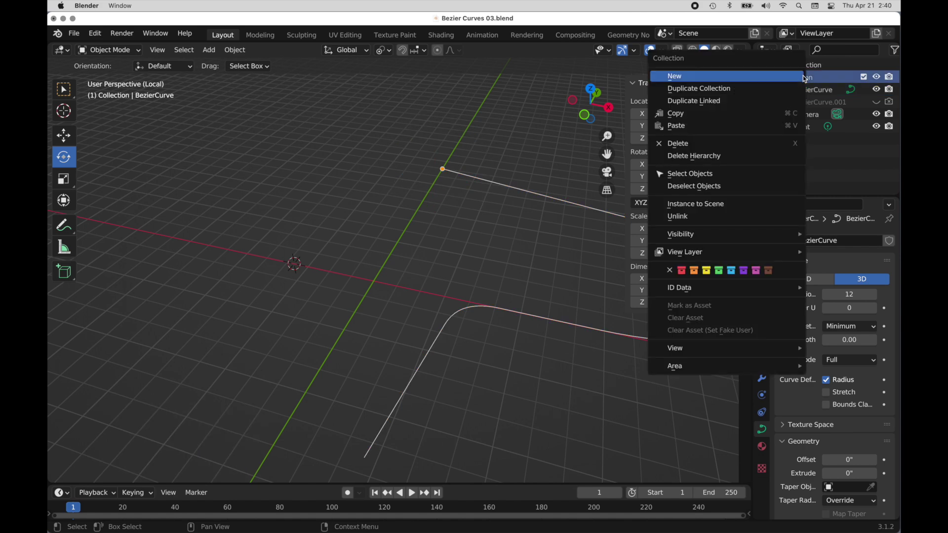
pyautogui.click(790, 126)
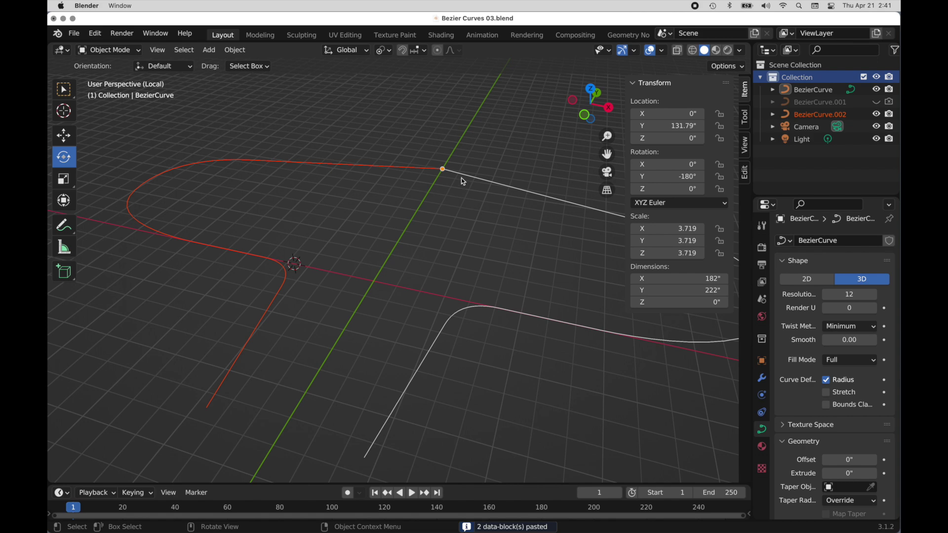
pyautogui.press('shift')
pyautogui.keyDown('shift'); pyautogui.click(469, 181); pyautogui.keyUp('shift')
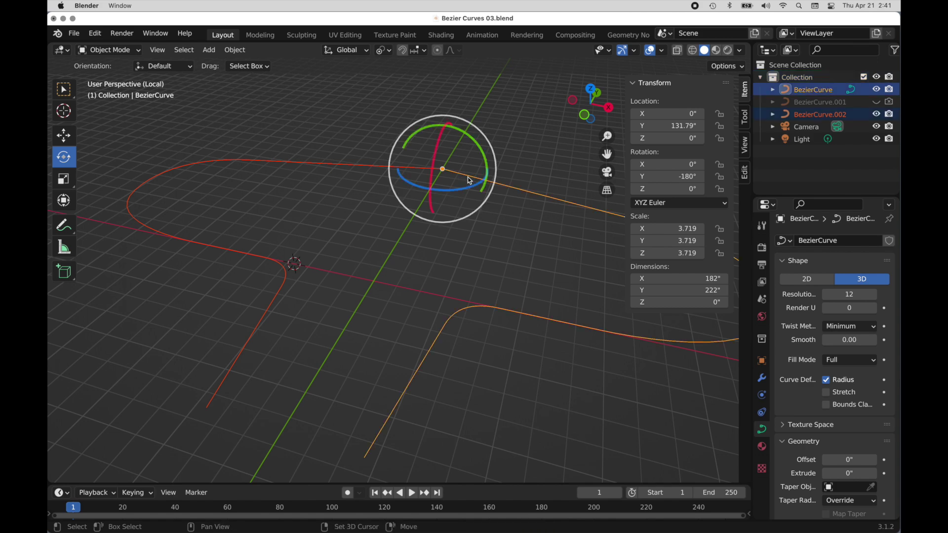
# - Join the two selected curve halves into the active BezierCurve object and switch to Edit Mode
pyautogui.rightClick(377, 138)
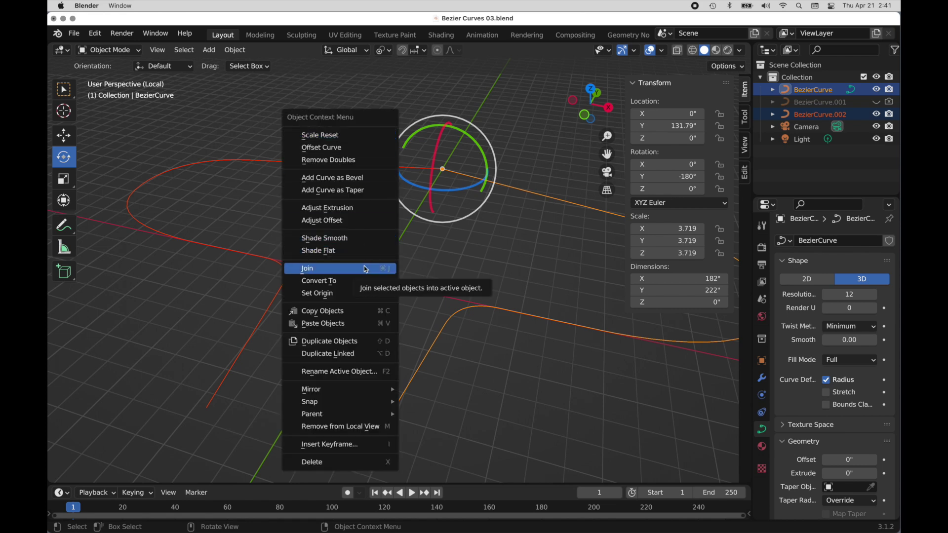
pyautogui.click(366, 269)
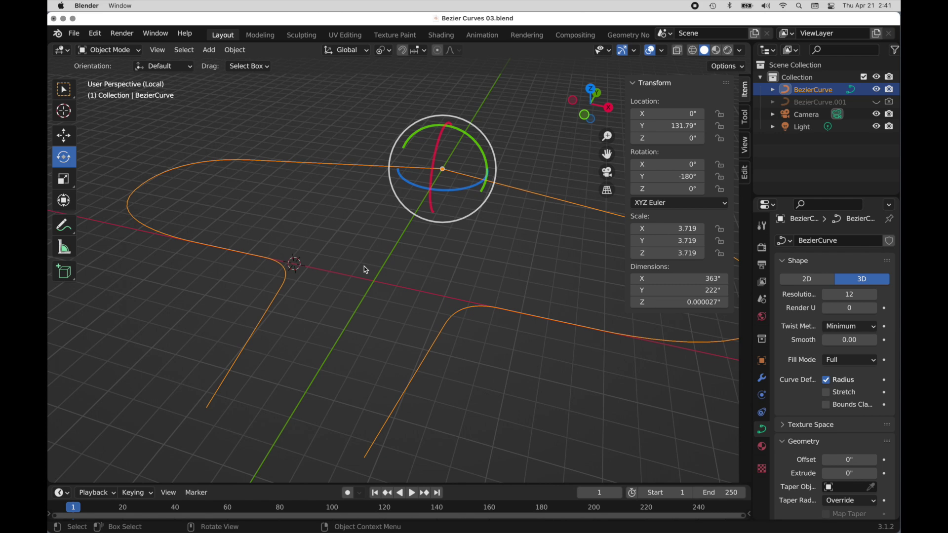
pyautogui.press('Tab')
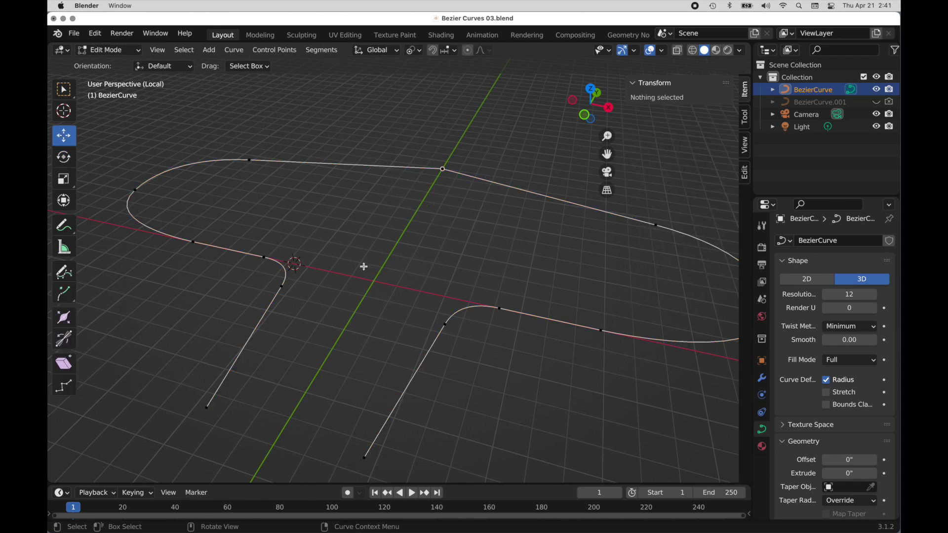
# - Merge the two splines at their overlapping apex point on the Y axis with Join Neighbouring Splines, and select the merged point
pyautogui.moveTo(393, 141); pyautogui.dragTo(472, 226)
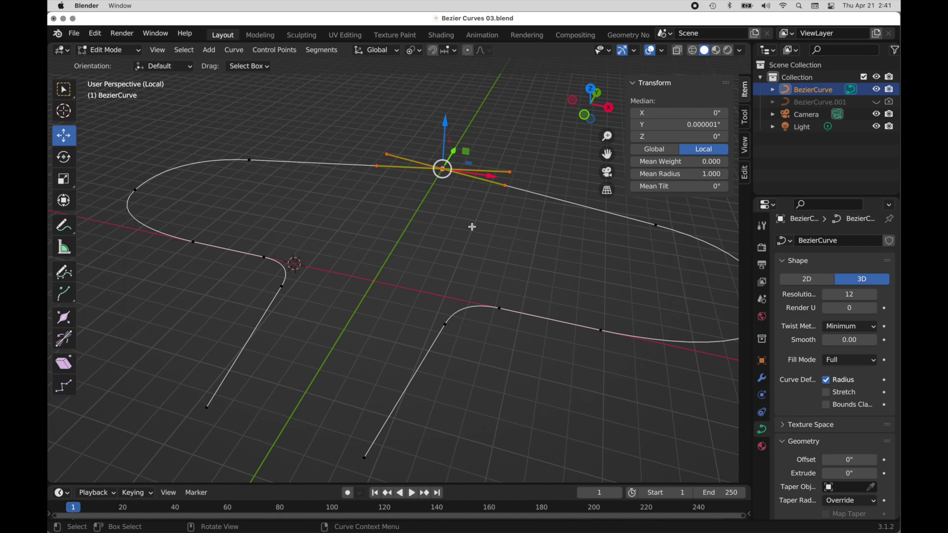
pyautogui.click(746, 174)
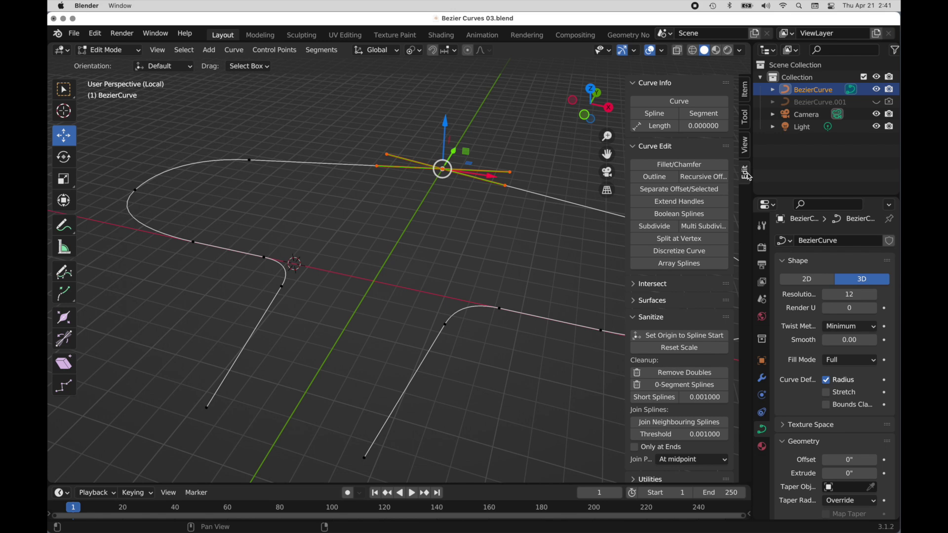
pyautogui.scroll(-1, 657, 375)
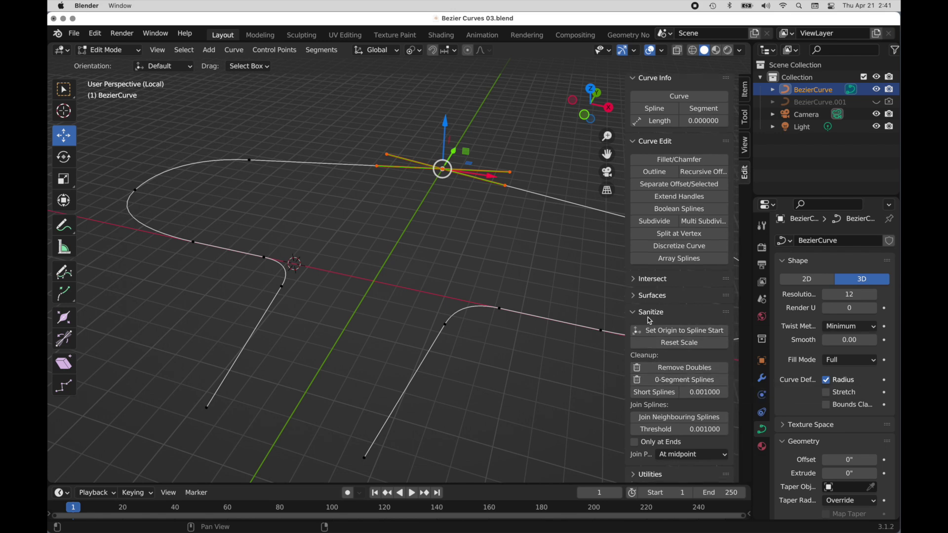
pyautogui.click(645, 419)
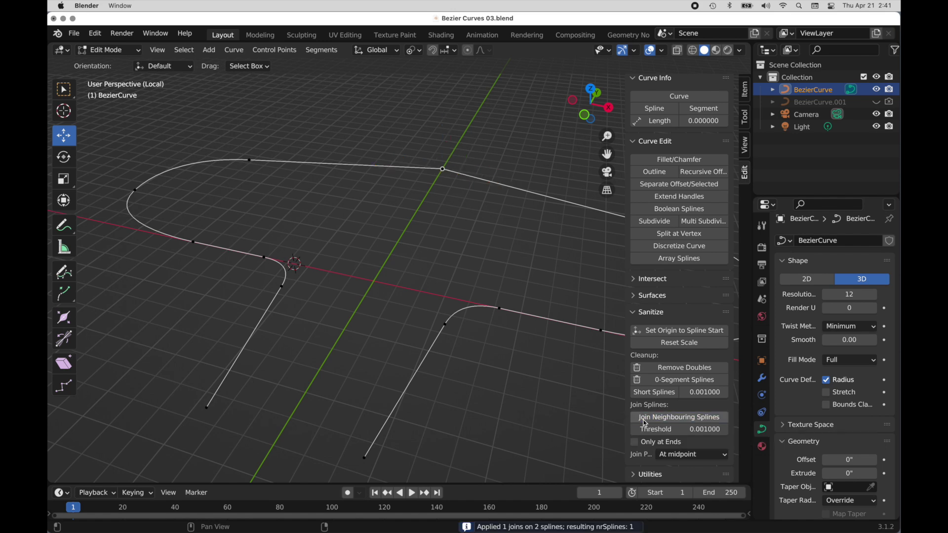
pyautogui.moveTo(409, 142); pyautogui.dragTo(455, 202)
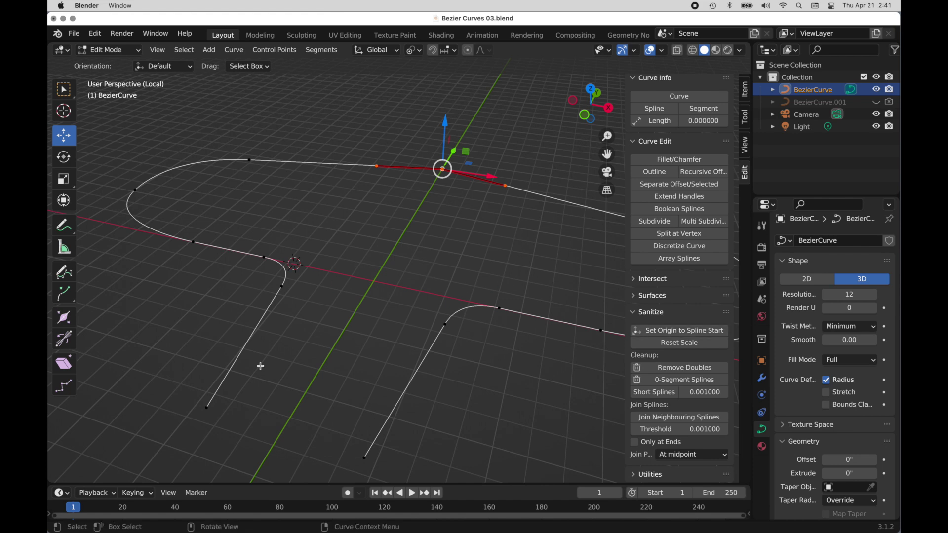
# - Select the two open lower end points of the curve and connect them with a new segment in top view
pyautogui.moveTo(261, 365); pyautogui.dragTo(354, 282, button='middle')
pyautogui.moveTo(227, 233); pyautogui.dragTo(474, 441)
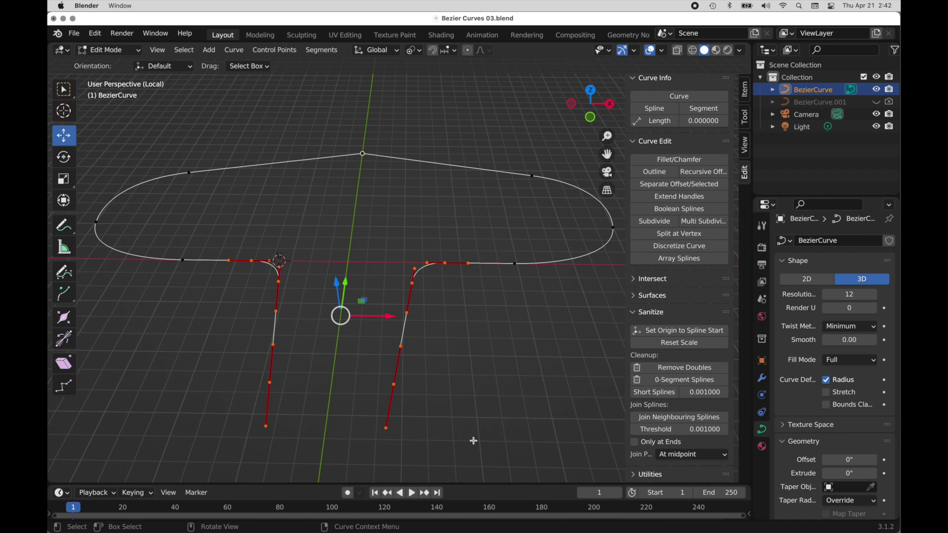
pyautogui.moveTo(424, 334); pyautogui.dragTo(215, 410)
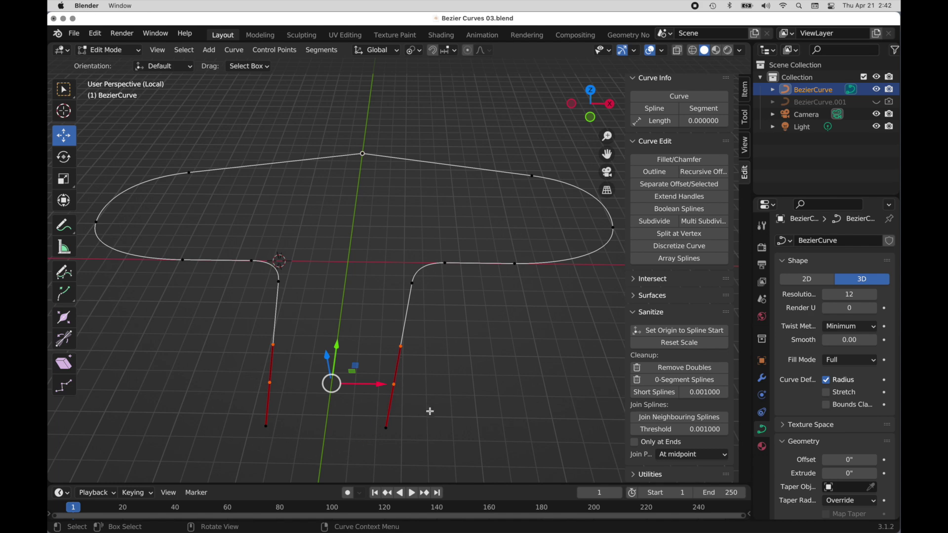
pyautogui.click(594, 94)
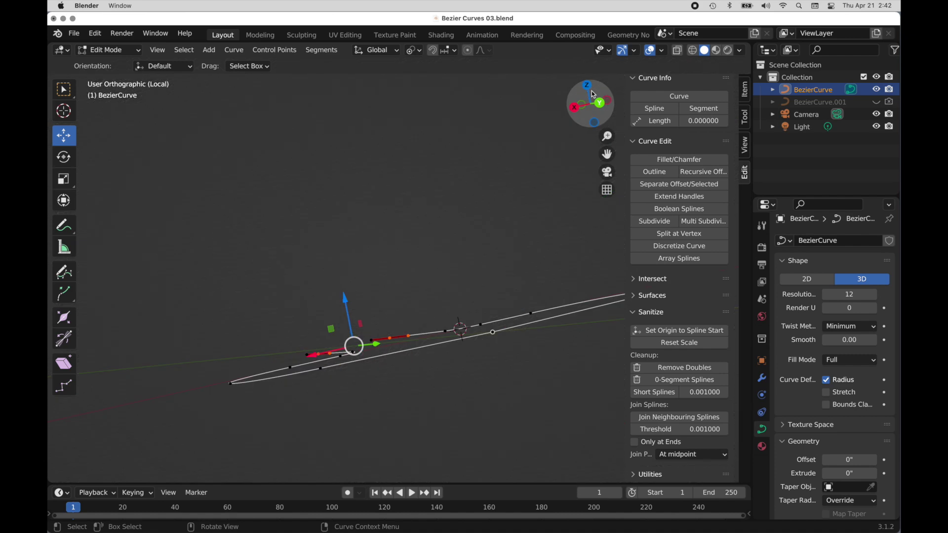
pyautogui.click(592, 86)
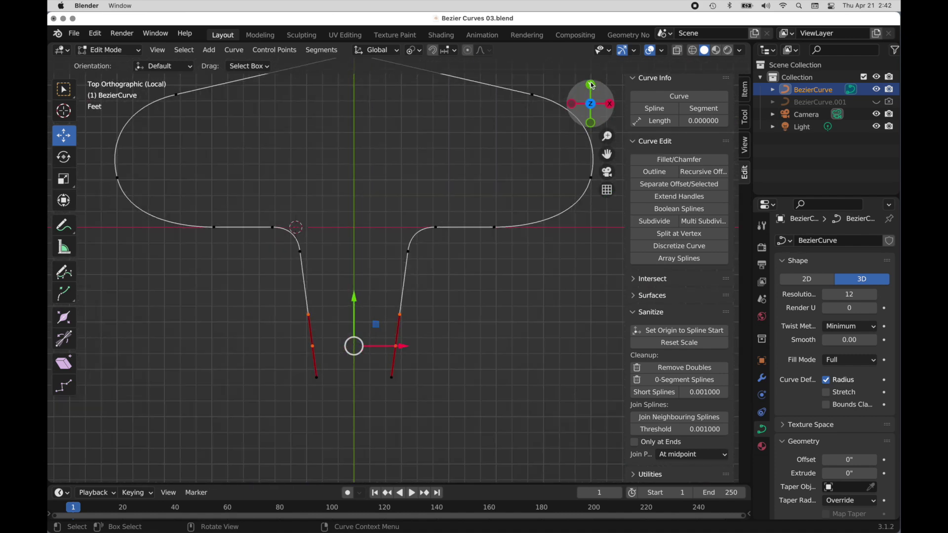
pyautogui.rightClick(429, 182)
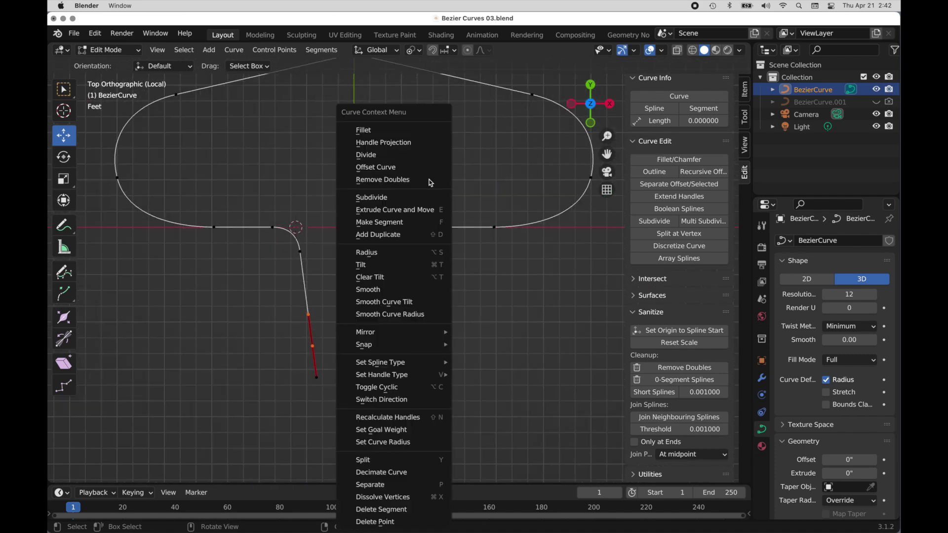
pyautogui.click(429, 225)
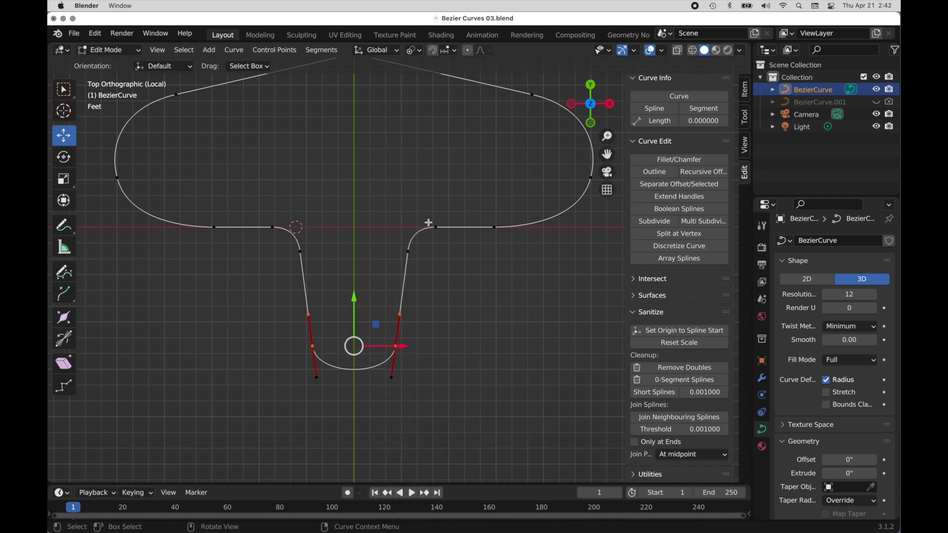
# - Set the two upper handles of the lower corner points to Vector and their two lower handles to Aligned
pyautogui.scroll(2, 395, 369)
pyautogui.scroll(1, 436, 326)
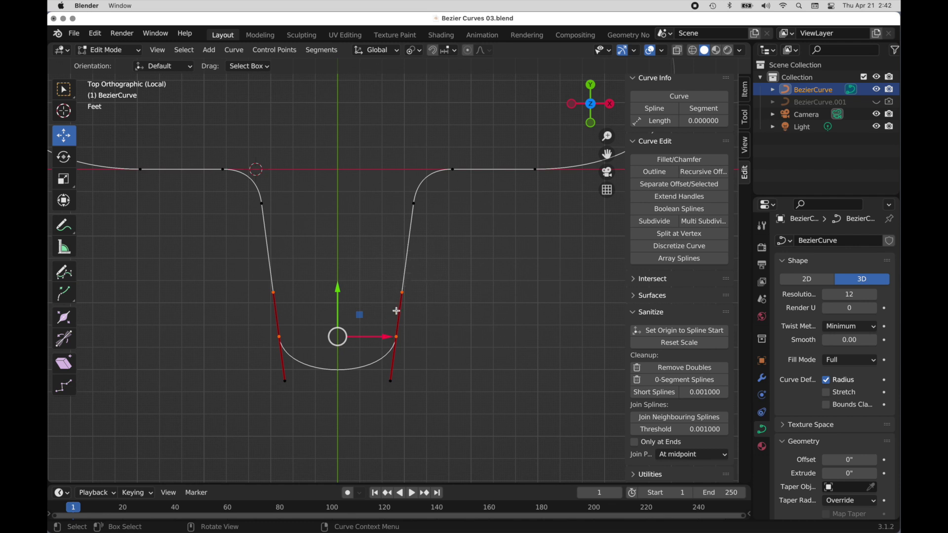
pyautogui.moveTo(232, 274); pyautogui.dragTo(428, 307)
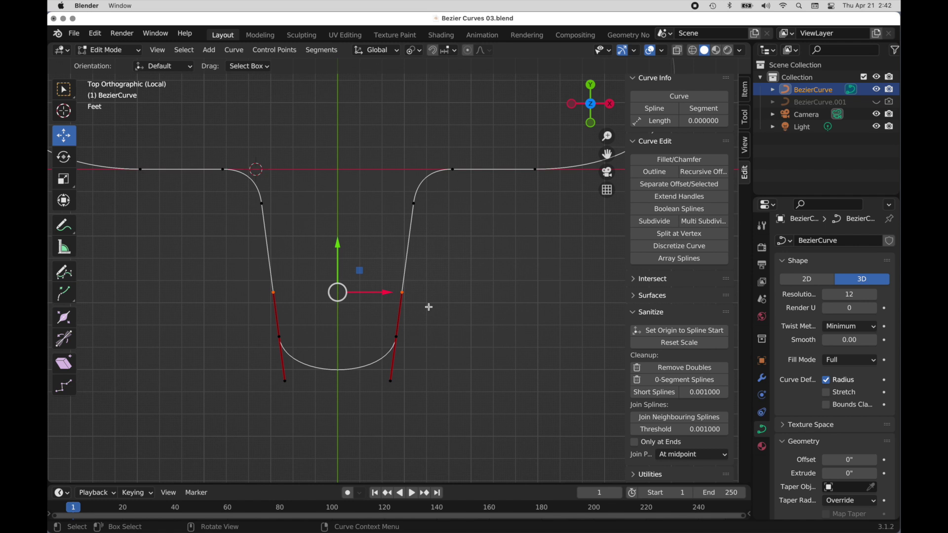
pyautogui.press('v')
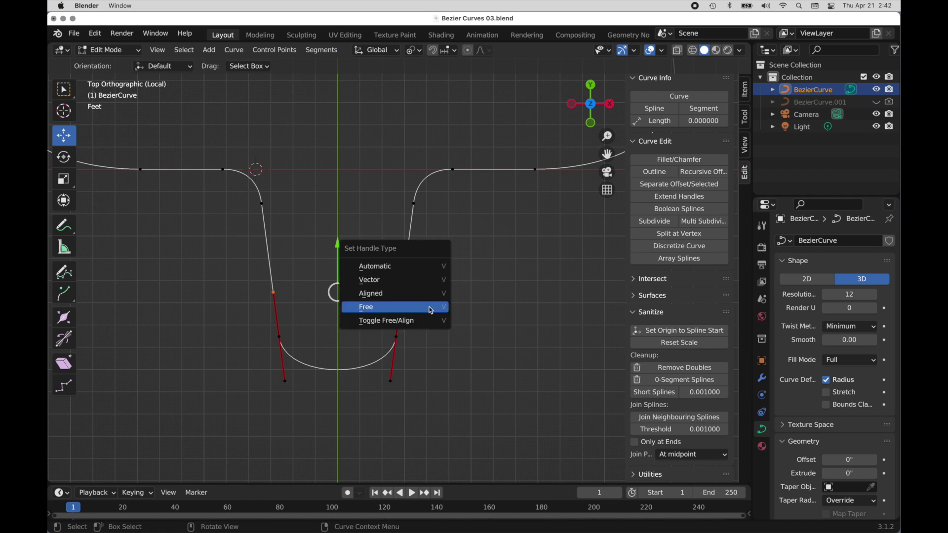
pyautogui.click(426, 281)
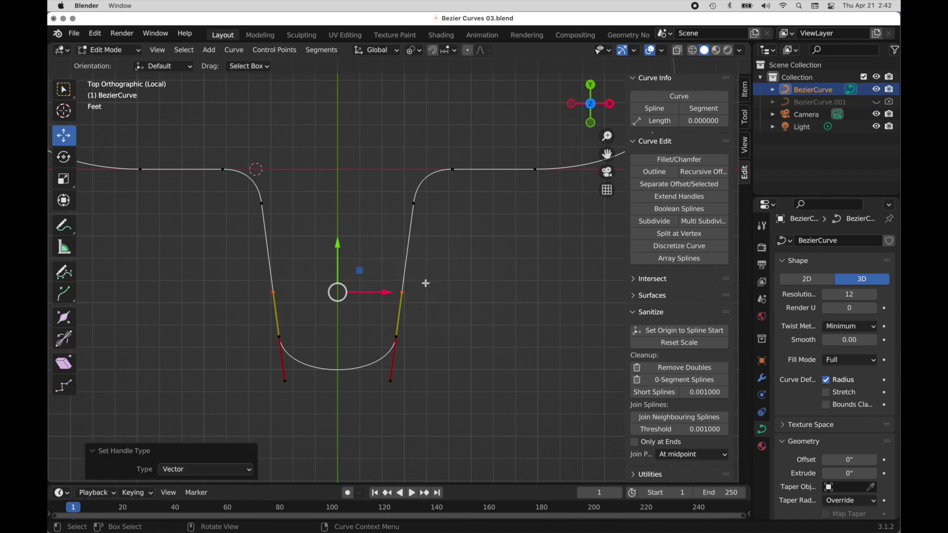
pyautogui.moveTo(415, 363); pyautogui.dragTo(212, 412)
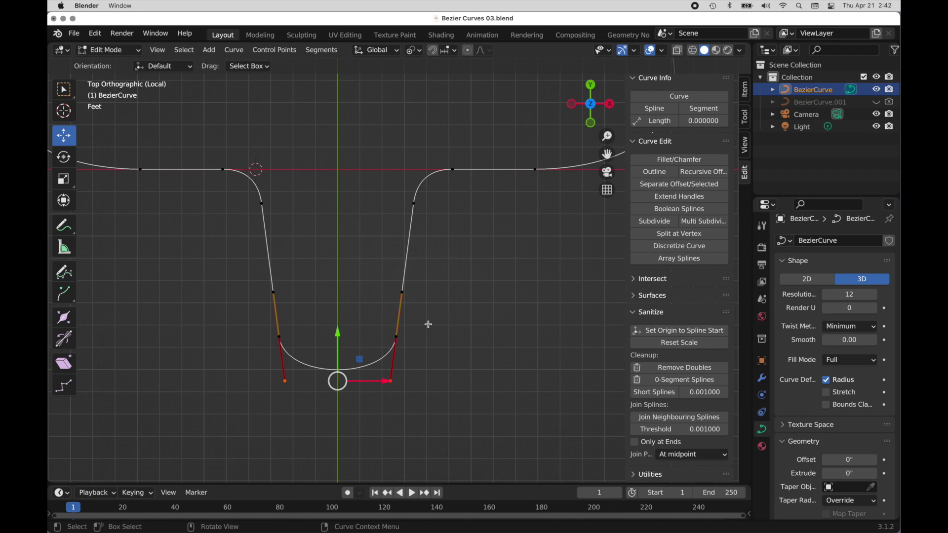
pyautogui.press('v')
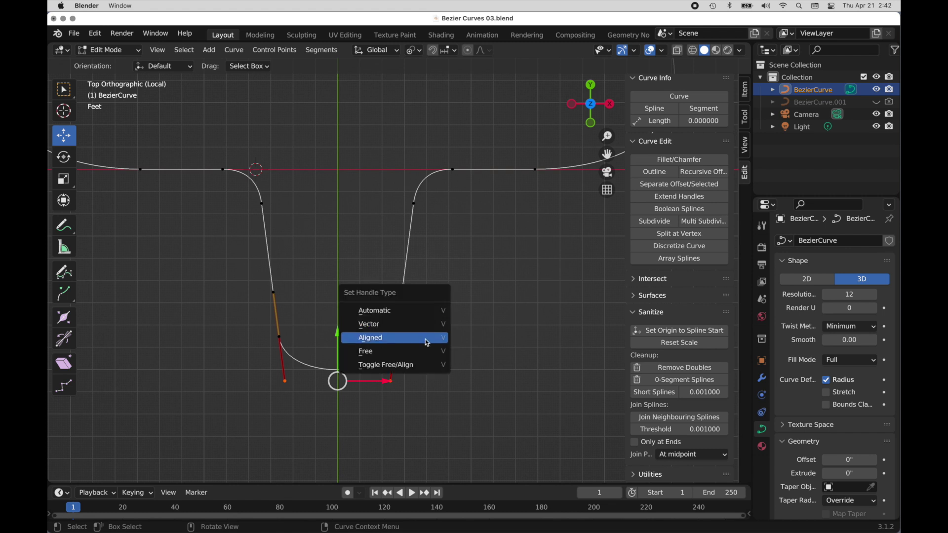
pyautogui.click(424, 338)
# - Subdivide the bottom connecting segment with 1 cut and set the new middle point's handles to Automatic
pyautogui.moveTo(417, 329); pyautogui.dragTo(239, 384)
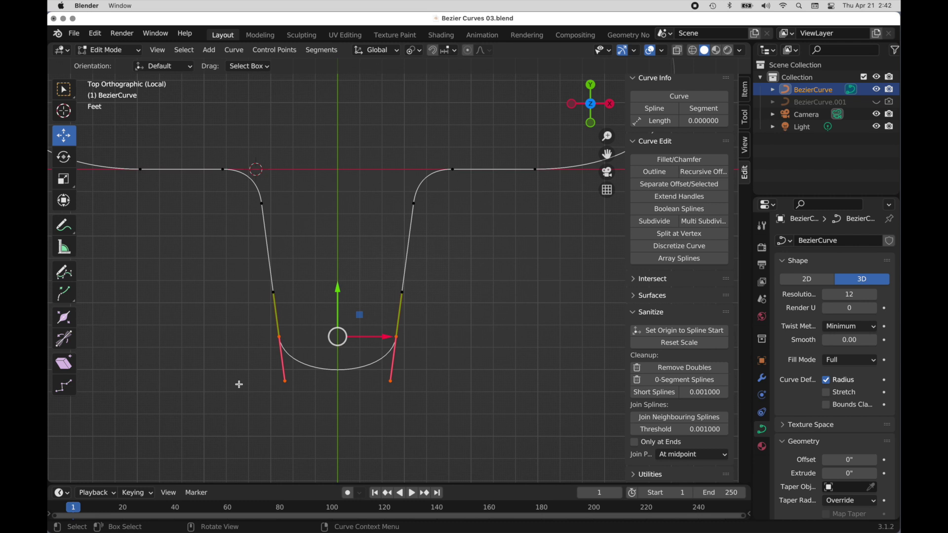
pyautogui.click(325, 54)
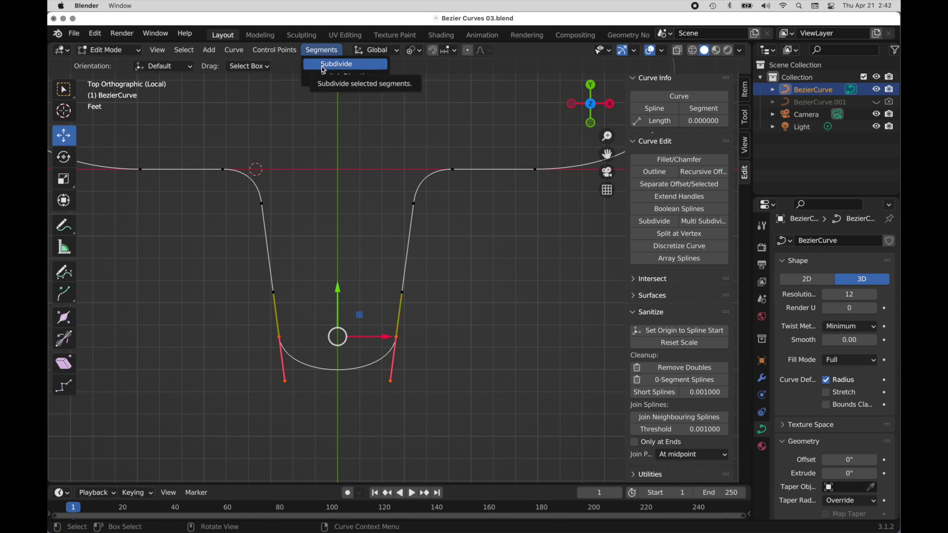
pyautogui.click(324, 66)
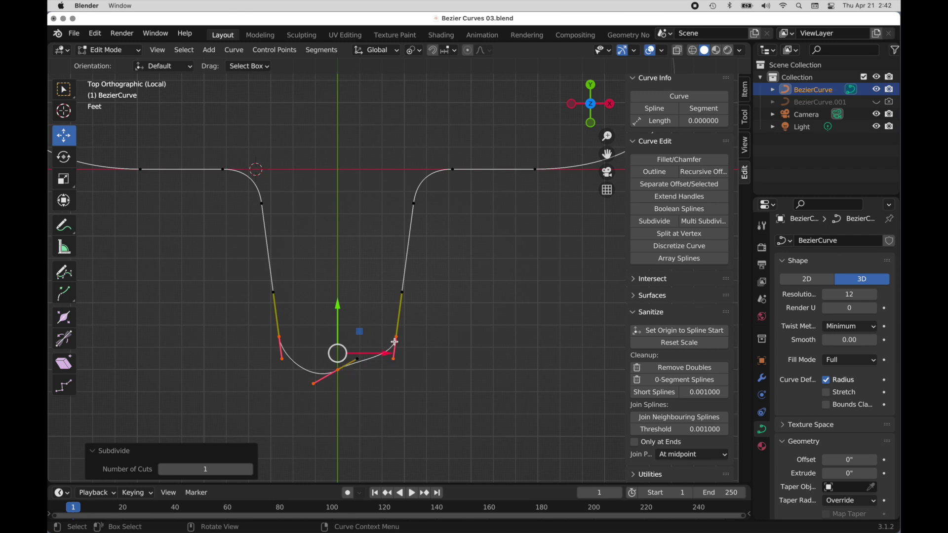
pyautogui.moveTo(308, 408); pyautogui.dragTo(369, 352)
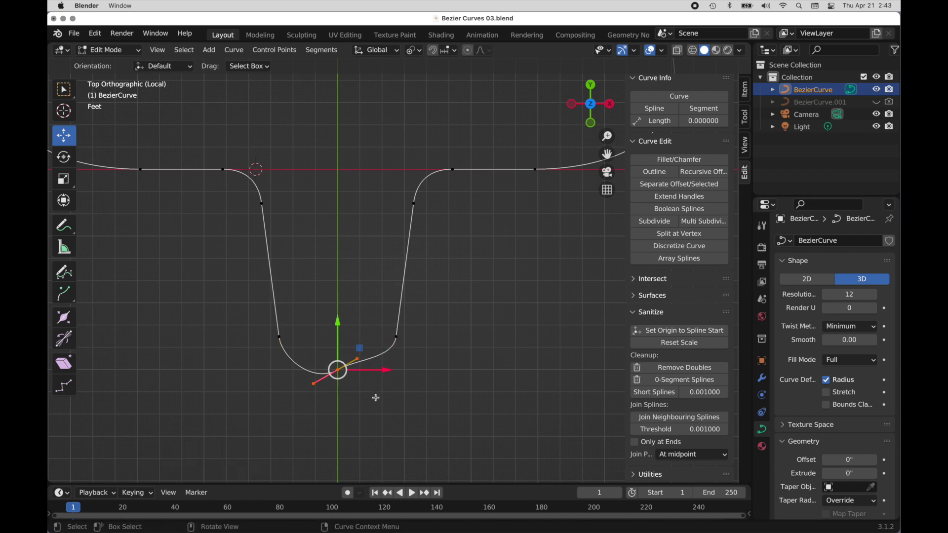
pyautogui.press('v')
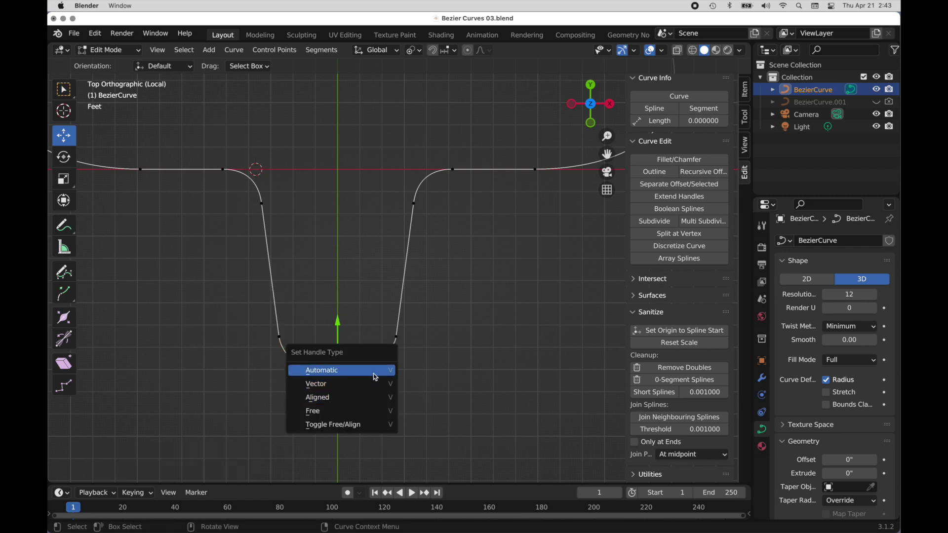
pyautogui.click(375, 376)
pyautogui.click(441, 403)
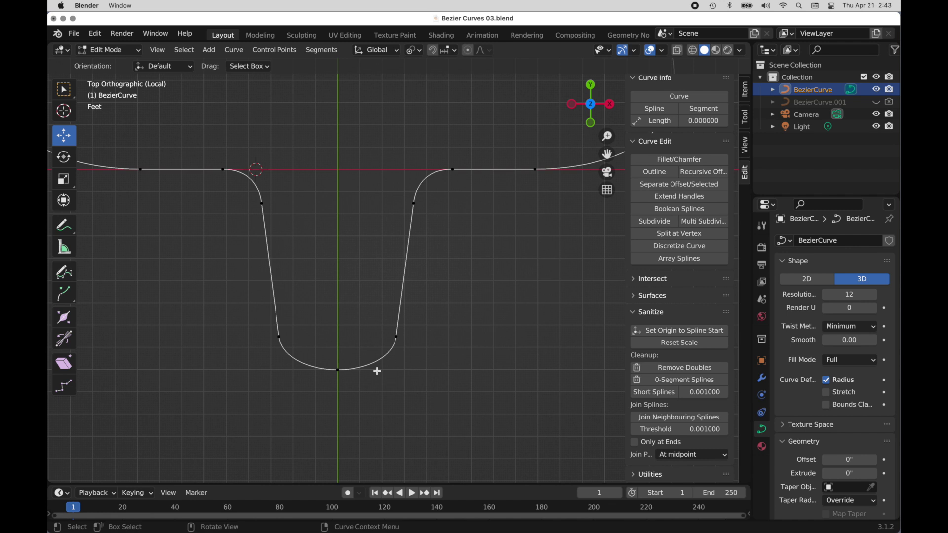
# - Move the bottom middle point about -11.3" in Y and the corner points' lower handles about 1.03" in X and -5.39" in Y
pyautogui.moveTo(323, 352); pyautogui.dragTo(360, 405)
pyautogui.moveTo(335, 323); pyautogui.dragTo(337, 344)
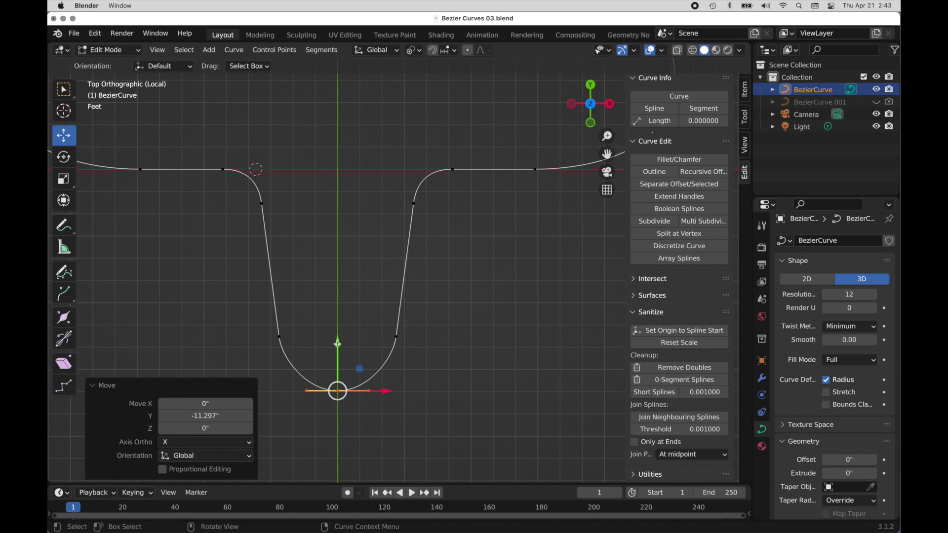
pyautogui.moveTo(242, 322); pyautogui.dragTo(254, 370)
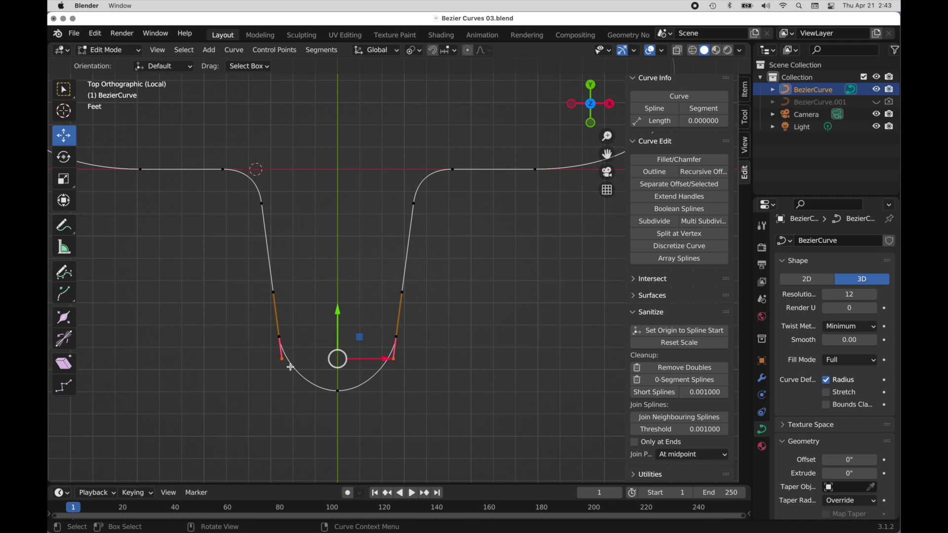
pyautogui.press('g')
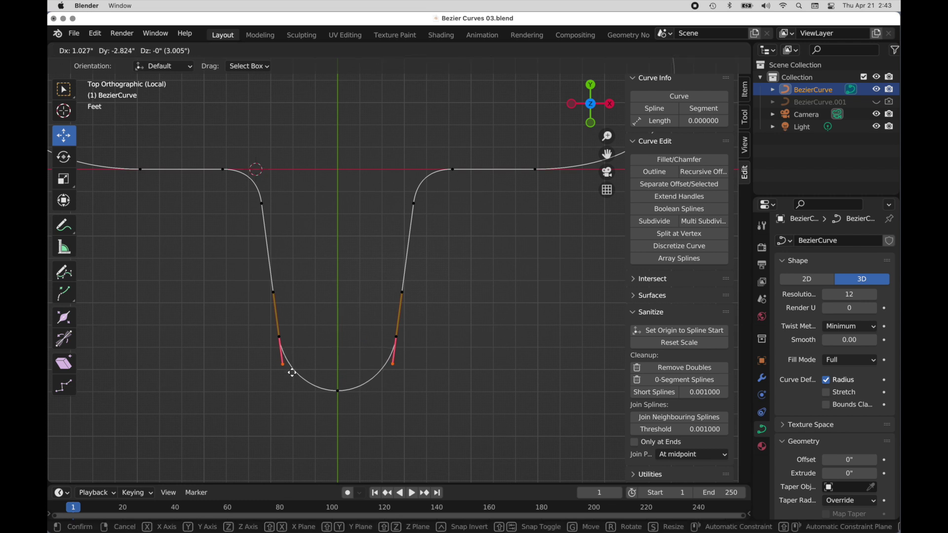
pyautogui.click(292, 377)
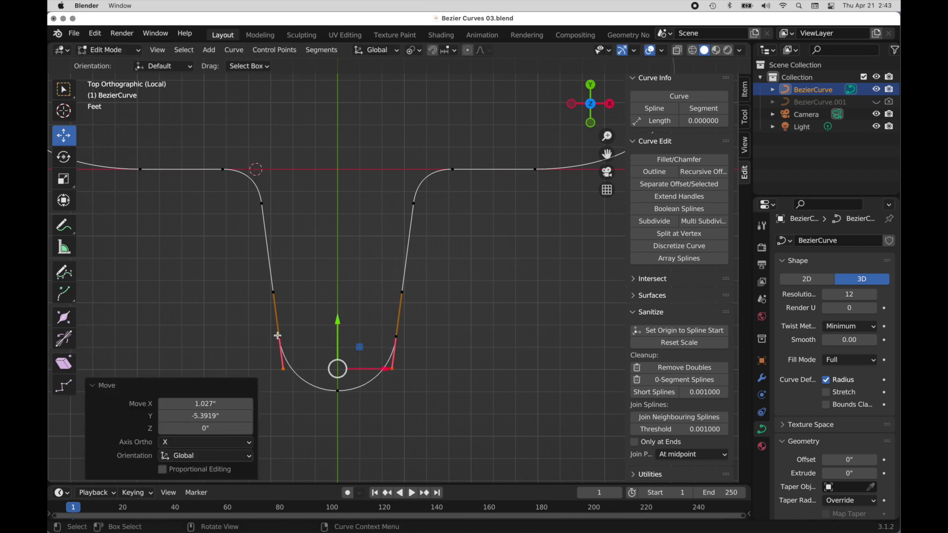
pyautogui.click(425, 405)
pyautogui.press('Home')
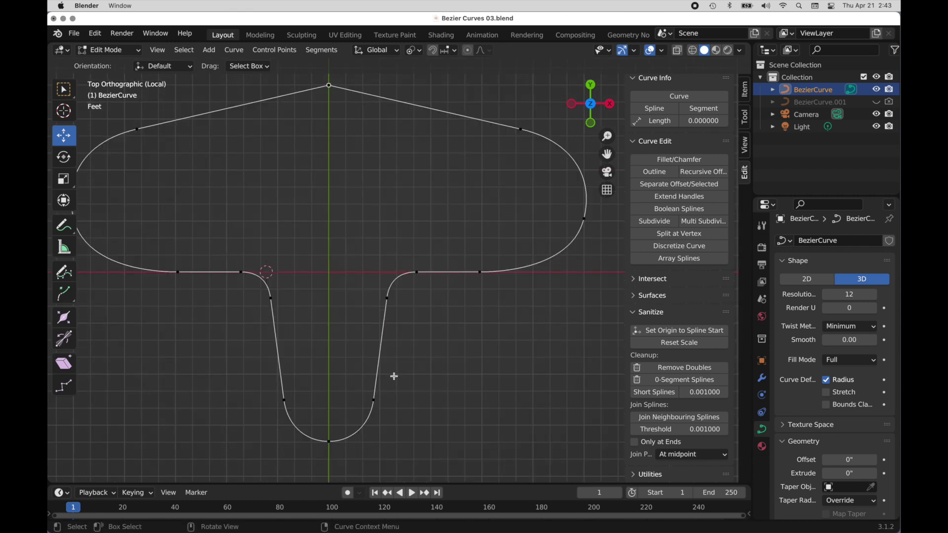
# - Select all the stem's control points, snap the 3D cursor to the world origin and use the 3D Cursor as pivot point
pyautogui.moveTo(223, 245); pyautogui.dragTo(451, 472)
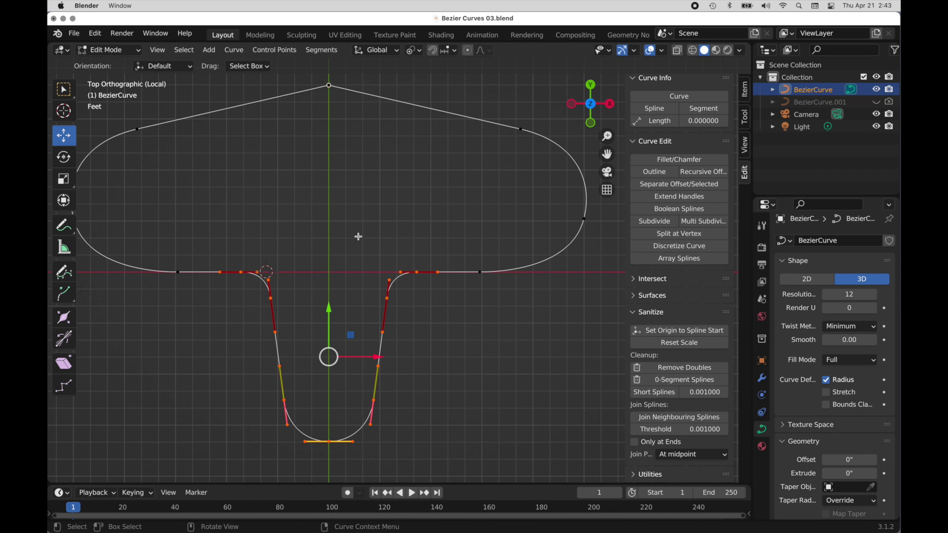
pyautogui.hotkey('shift', 's')
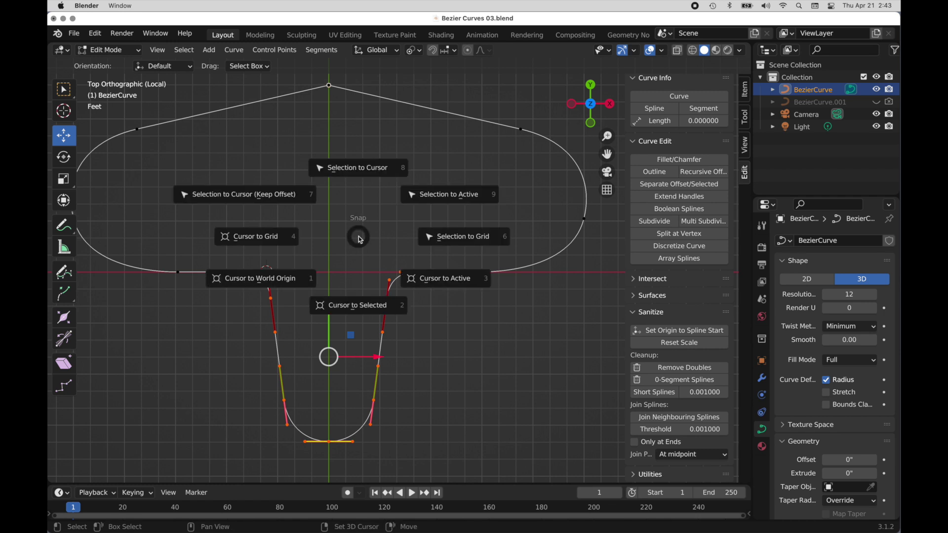
pyautogui.click(286, 280)
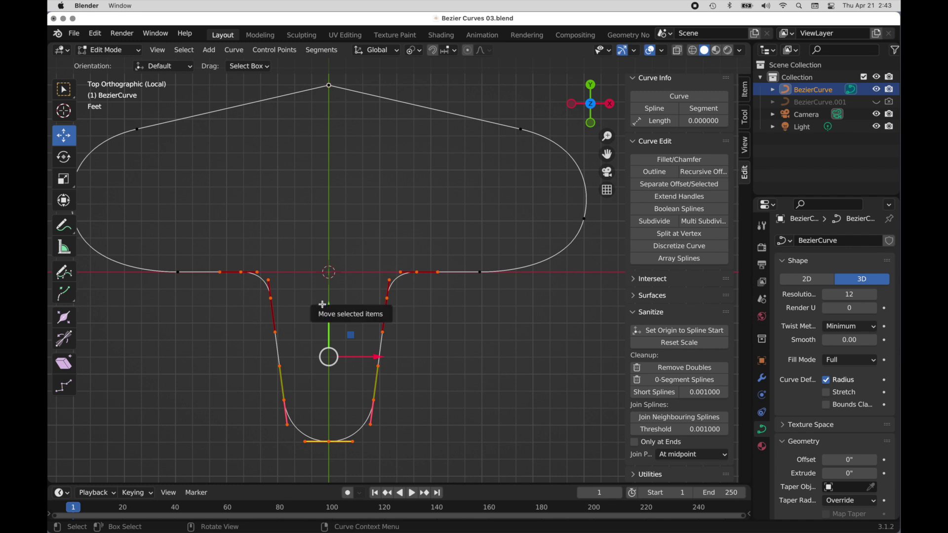
pyautogui.press('.')
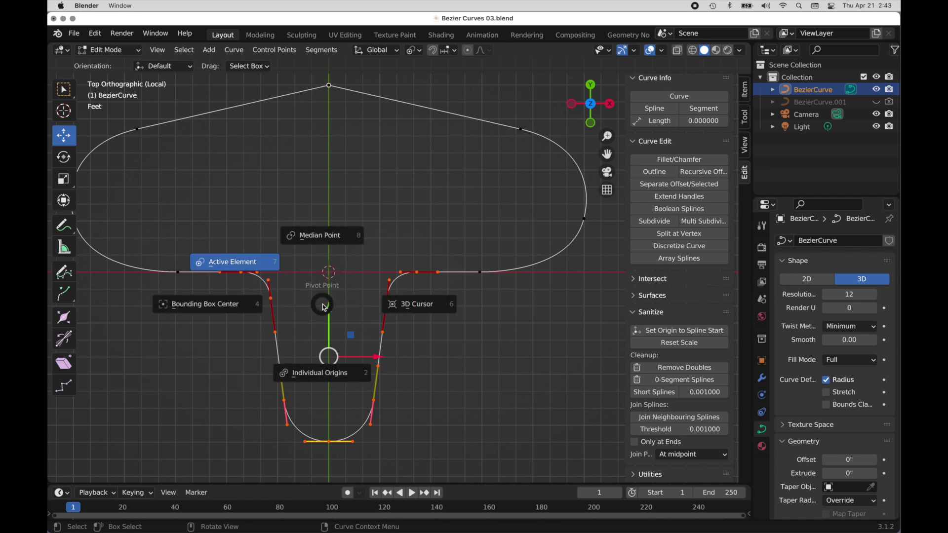
pyautogui.click(404, 311)
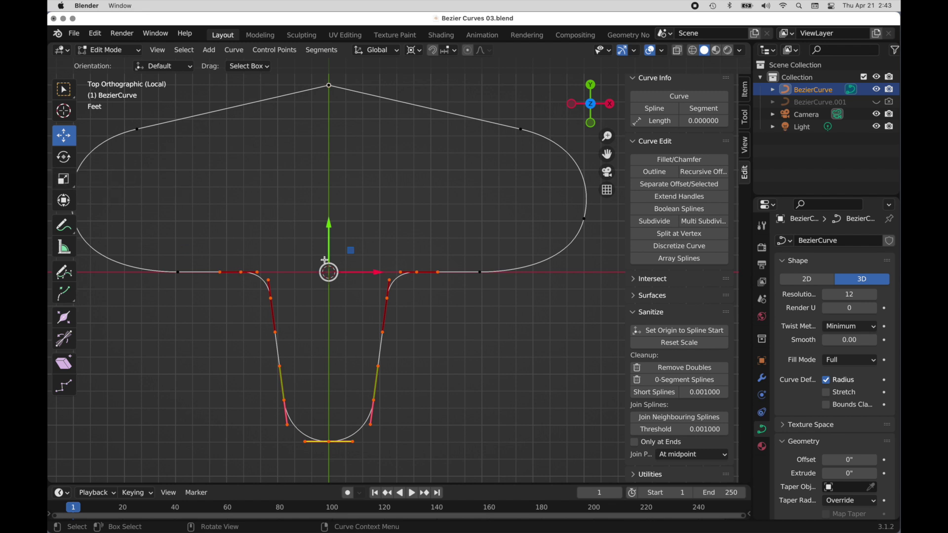
# - Scale the selected stem points up uniformly by about 1.2 around the world origin and clear the selection
pyautogui.press('s')
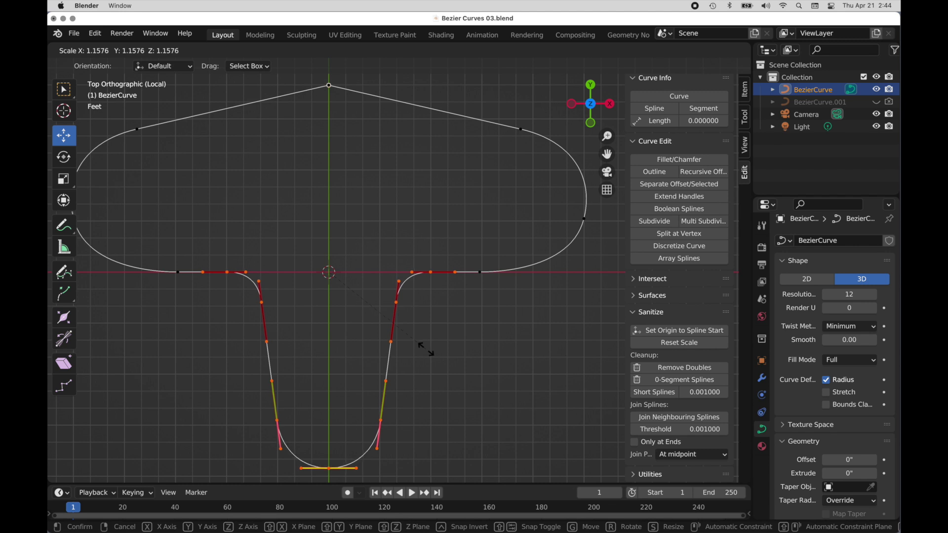
pyautogui.click(425, 350)
pyautogui.click(445, 366)
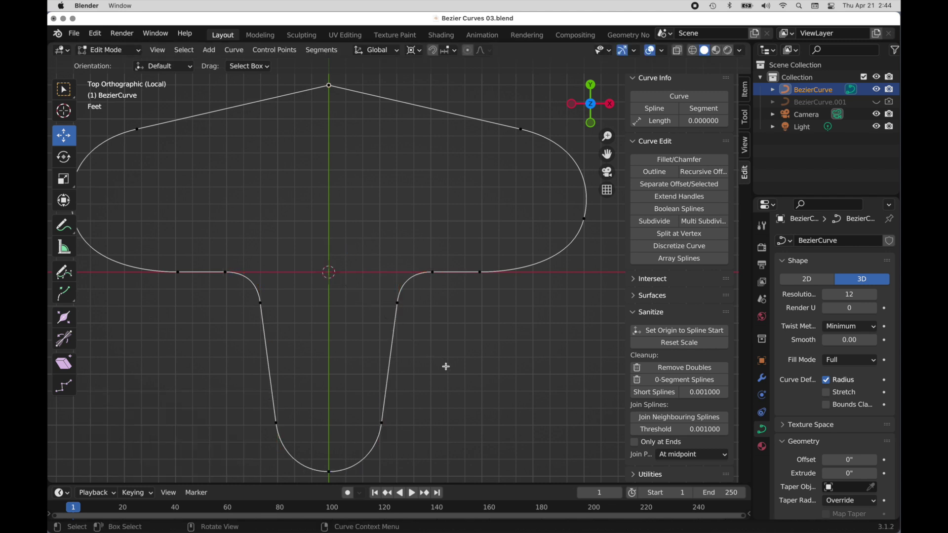
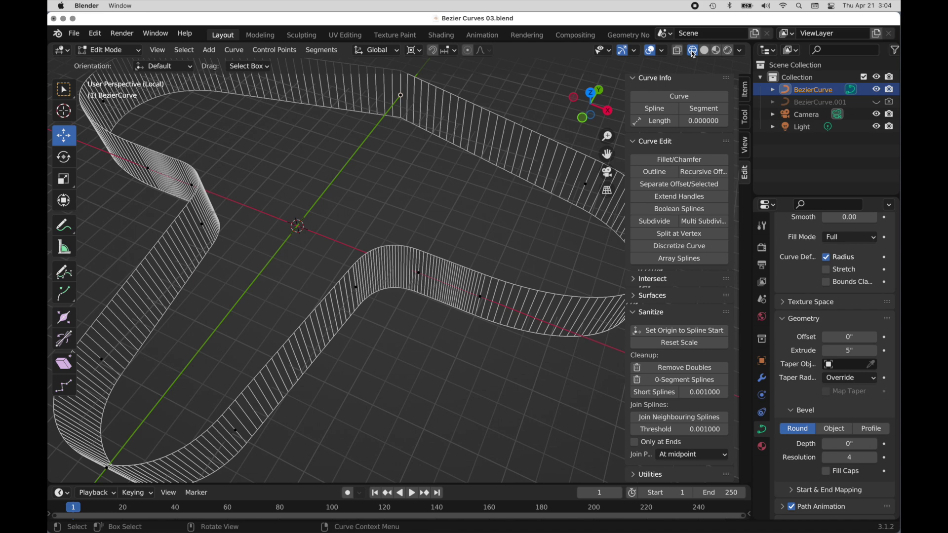
# - Set the facing handles along the two straight top segments, including both handles of the apex point, to Vector
pyautogui.scroll(5, 470, 161)
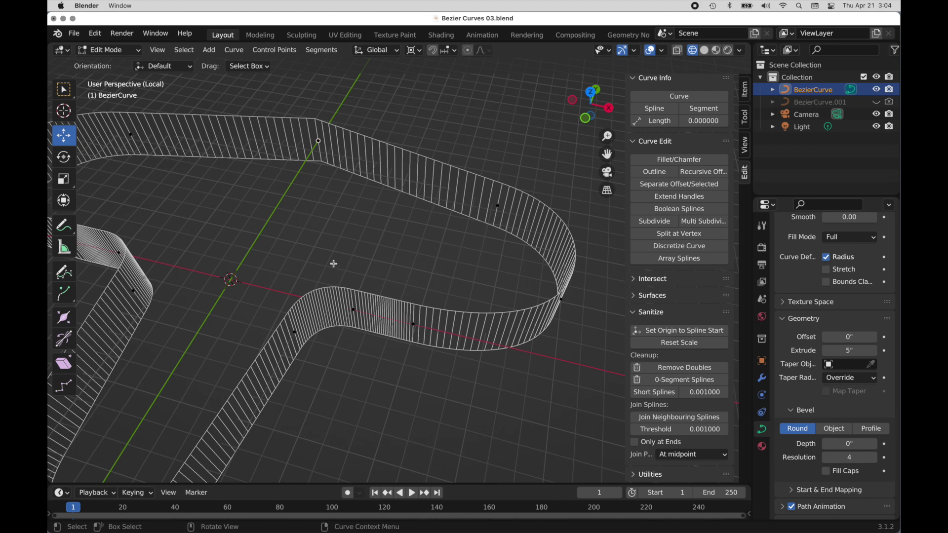
pyautogui.moveTo(333, 263); pyautogui.dragTo(445, 385)
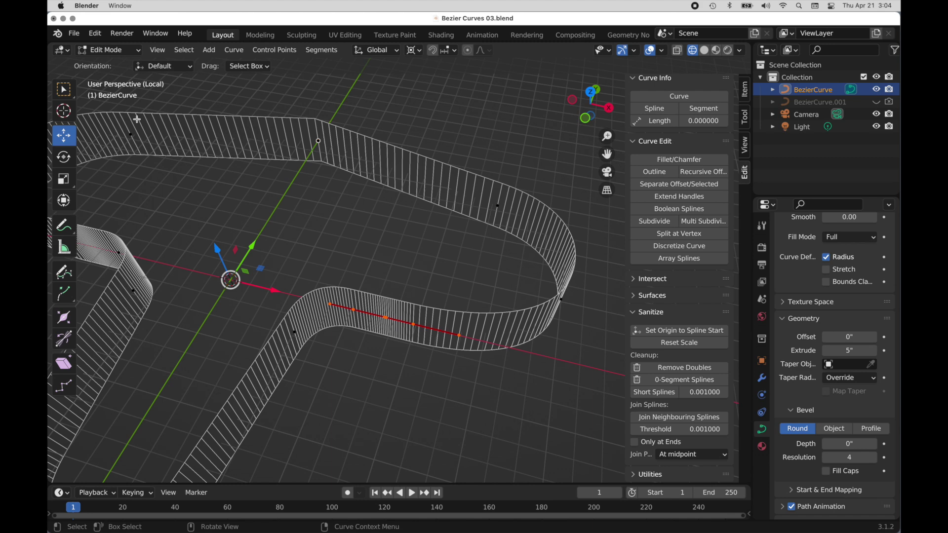
pyautogui.moveTo(247, 175); pyautogui.dragTo(279, 192, button='middle')
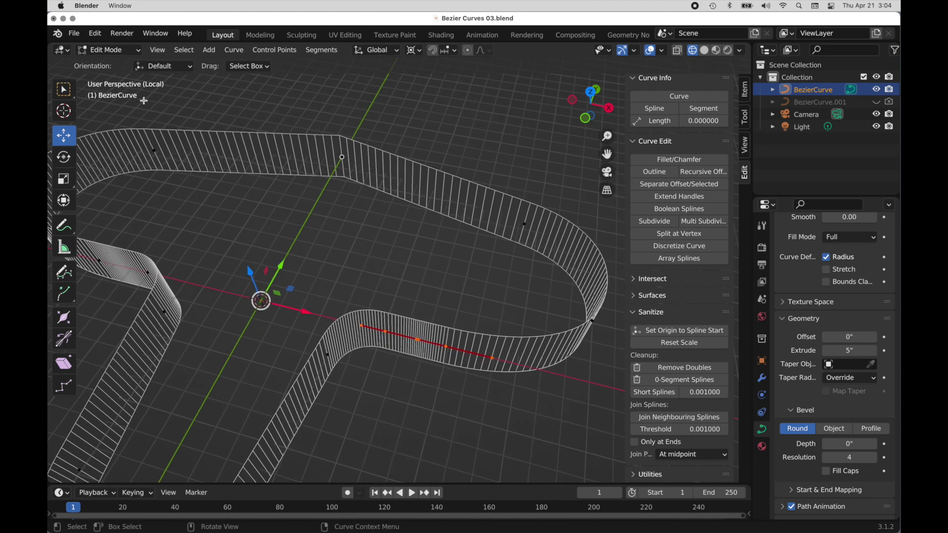
pyautogui.moveTo(141, 115); pyautogui.dragTo(538, 236)
pyautogui.moveTo(190, 115); pyautogui.dragTo(502, 234)
pyautogui.press('v')
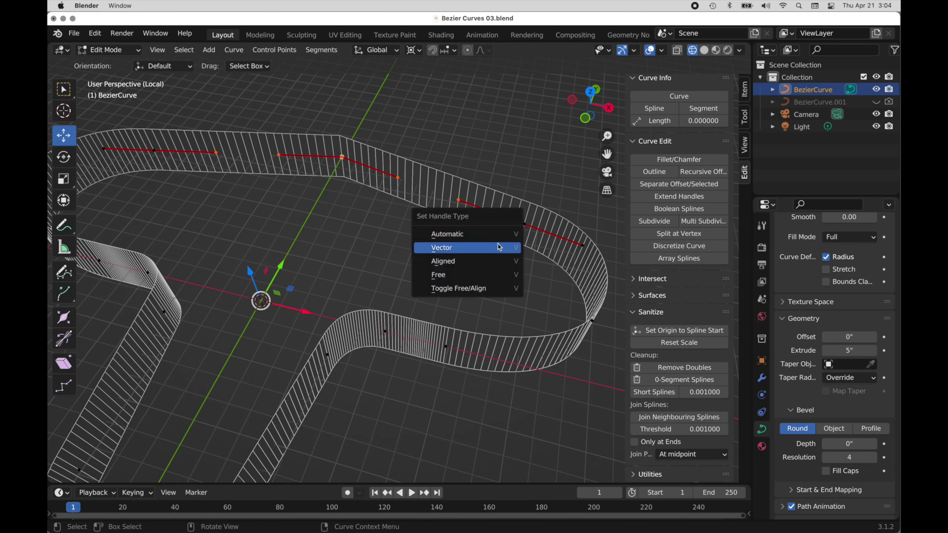
pyautogui.click(500, 247)
pyautogui.click(507, 156)
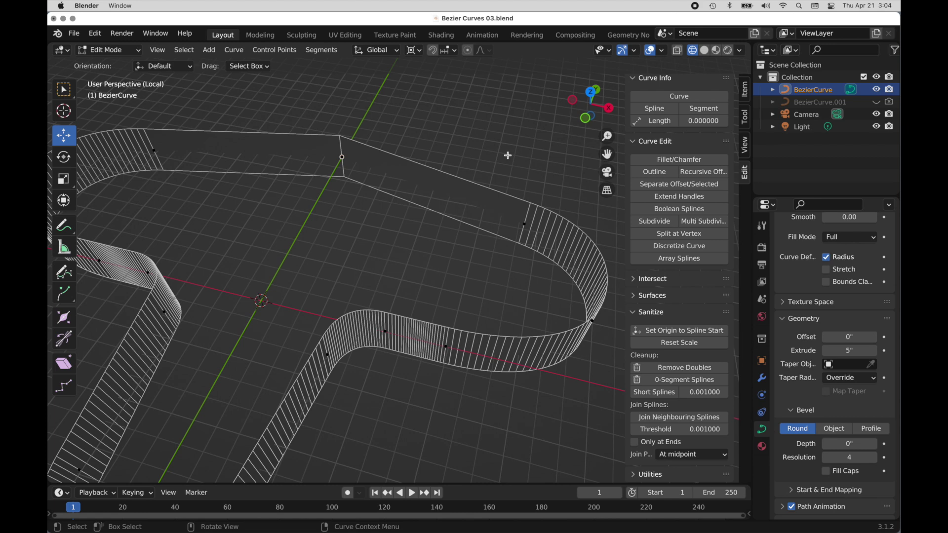
# - Set the two inner handles of the short straight segment on the positive X side of the stem to Vector
pyautogui.moveTo(374, 298); pyautogui.dragTo(464, 386)
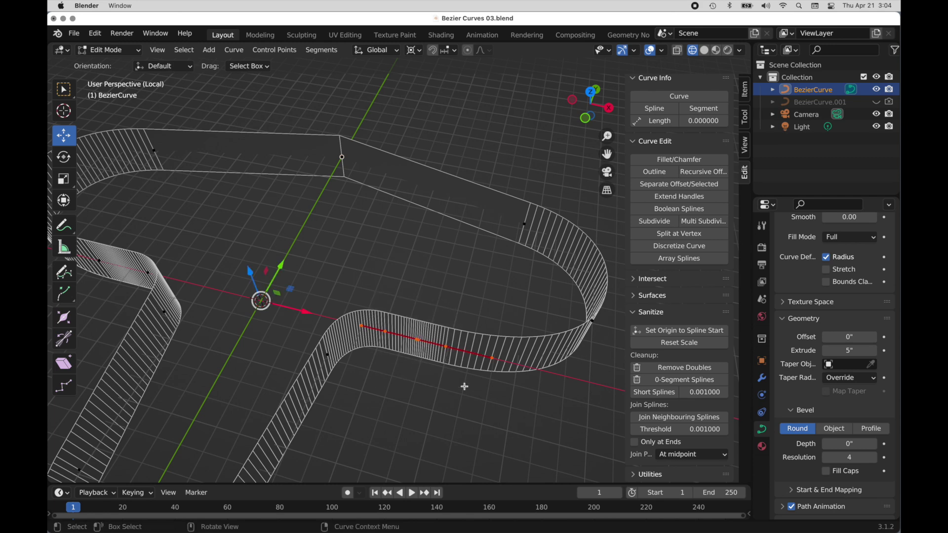
pyautogui.moveTo(390, 292); pyautogui.dragTo(432, 378)
pyautogui.press('v')
pyautogui.click(433, 382)
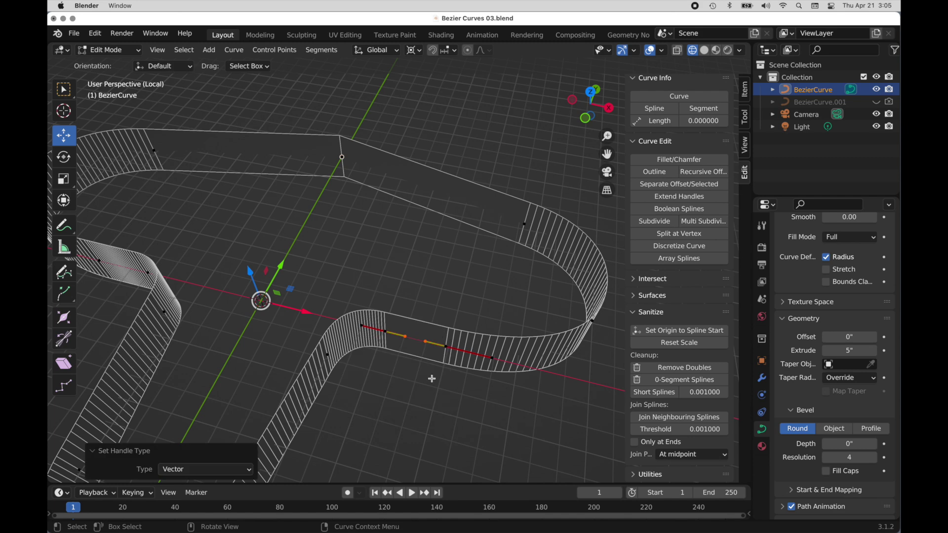
# - Set the two inner handles of the matching straight segment on the negative X side to Vector and clear the selection
pyautogui.moveTo(87, 231); pyautogui.dragTo(160, 307)
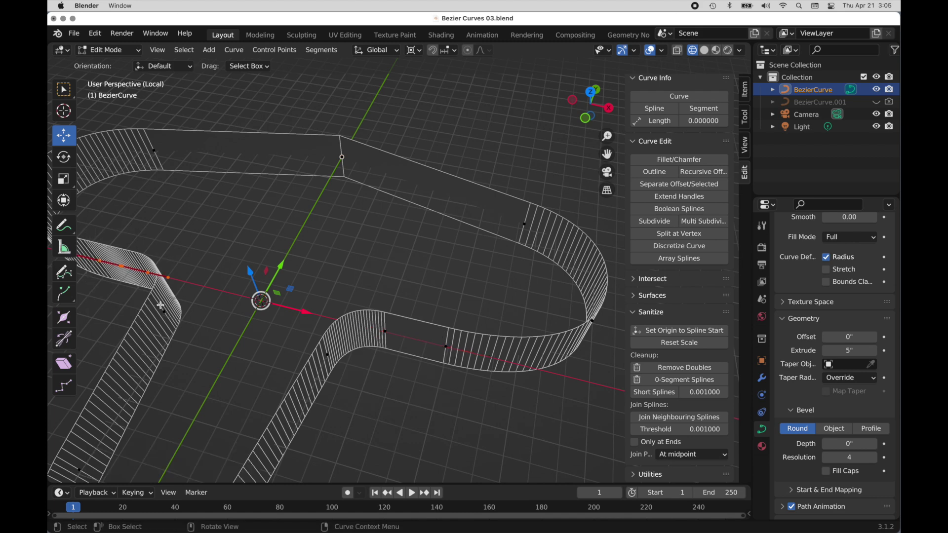
pyautogui.press('v')
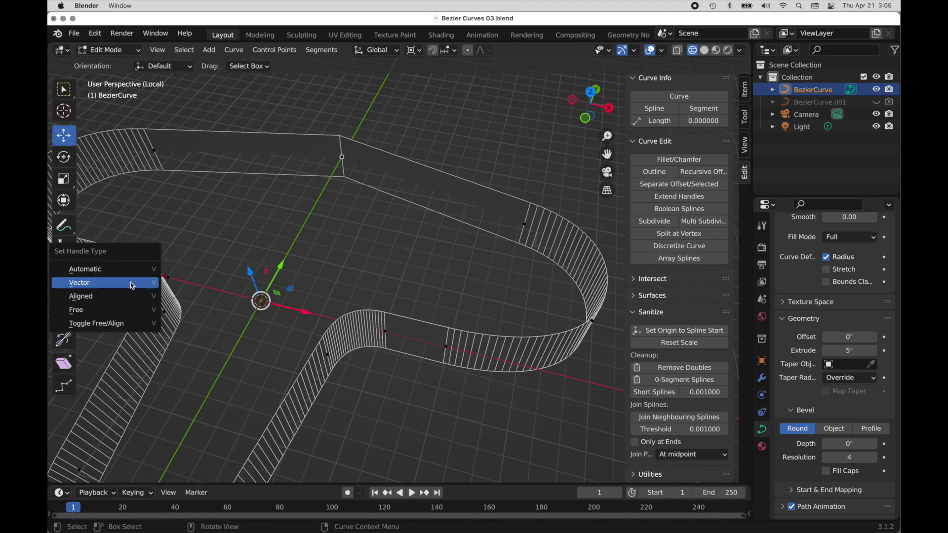
pyautogui.click(132, 286)
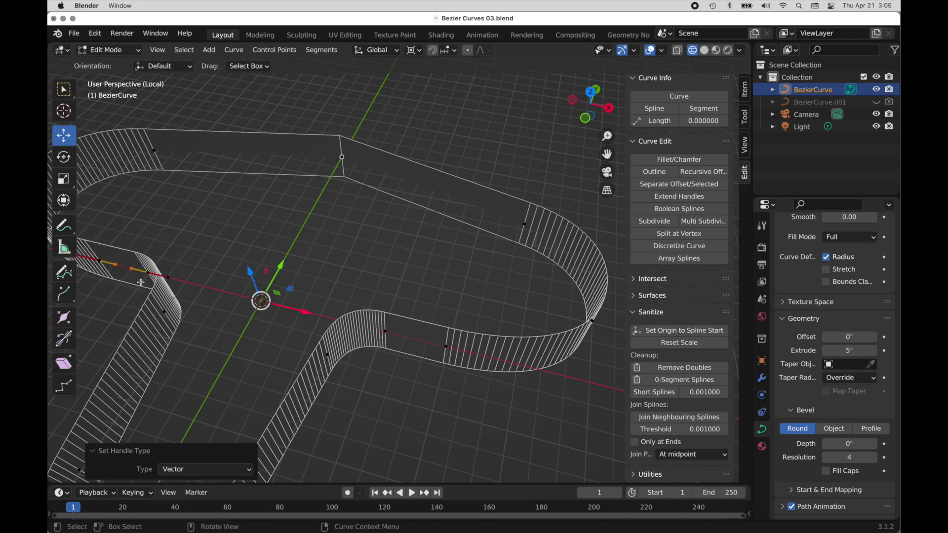
pyautogui.click(295, 274)
# - Set the two inner handles of the stem's straight side segment on the positive X side to Vector
pyautogui.keyDown('shift'); pyautogui.moveTo(272, 334); pyautogui.dragTo(332, 258, button='middle'); pyautogui.keyUp('shift')
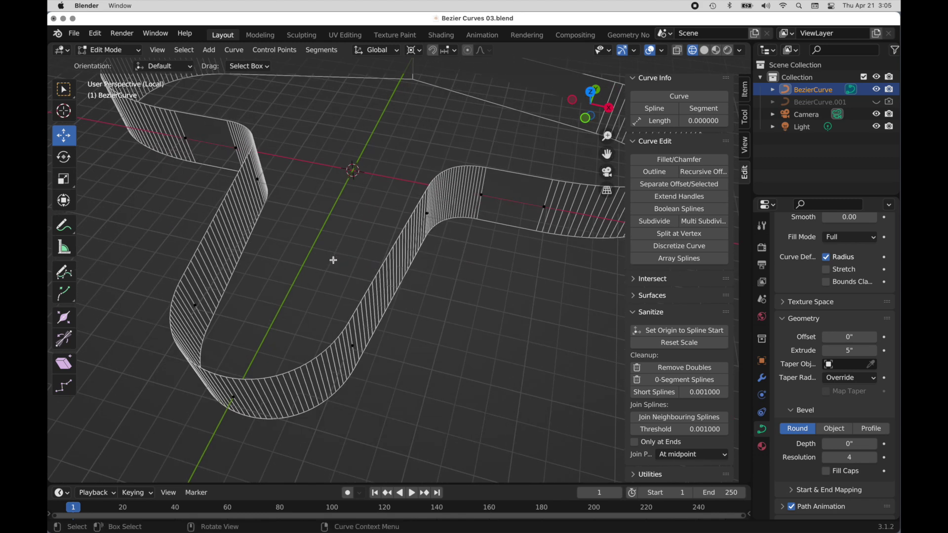
pyautogui.moveTo(443, 203); pyautogui.dragTo(317, 387)
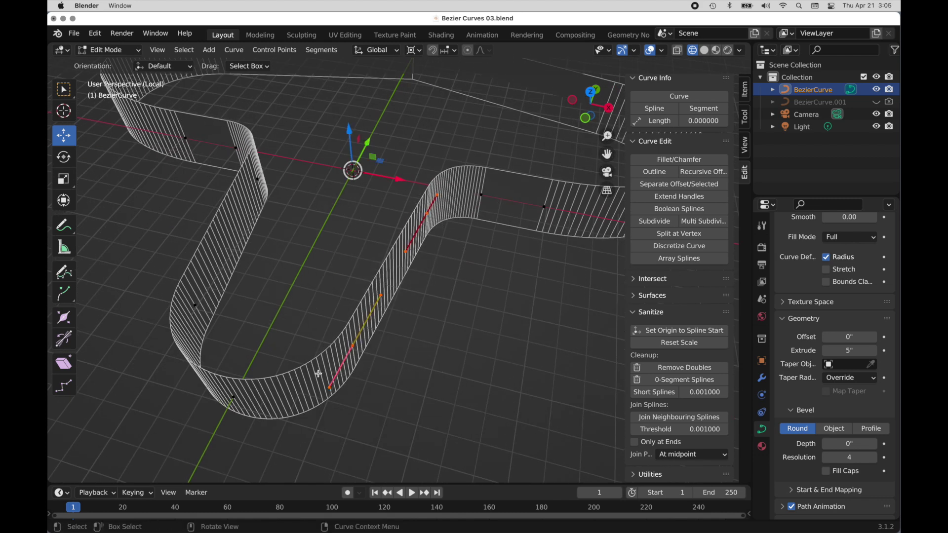
pyautogui.moveTo(419, 248); pyautogui.dragTo(364, 314)
pyautogui.press('v')
pyautogui.click(367, 316)
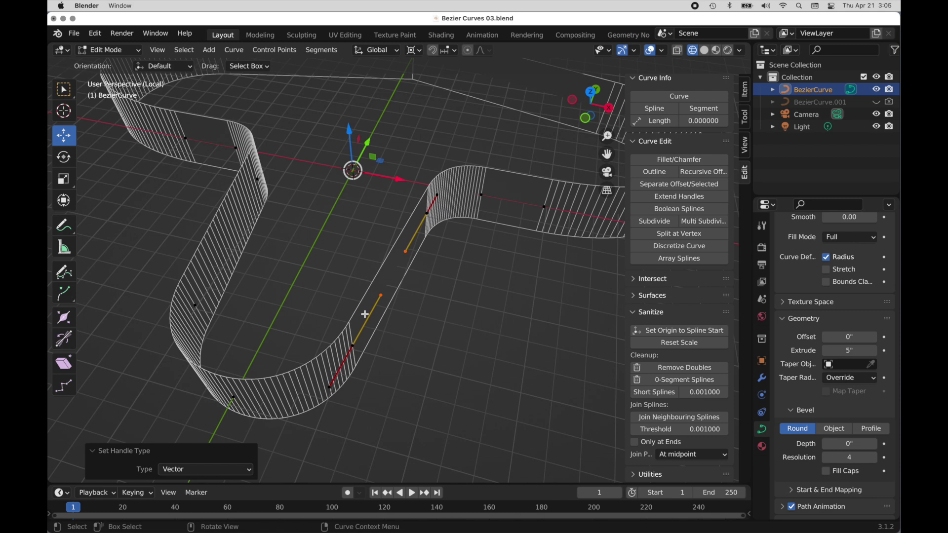
pyautogui.keyDown('shift'); pyautogui.moveTo(365, 313); pyautogui.dragTo(351, 343, button='middle'); pyautogui.keyUp('shift')
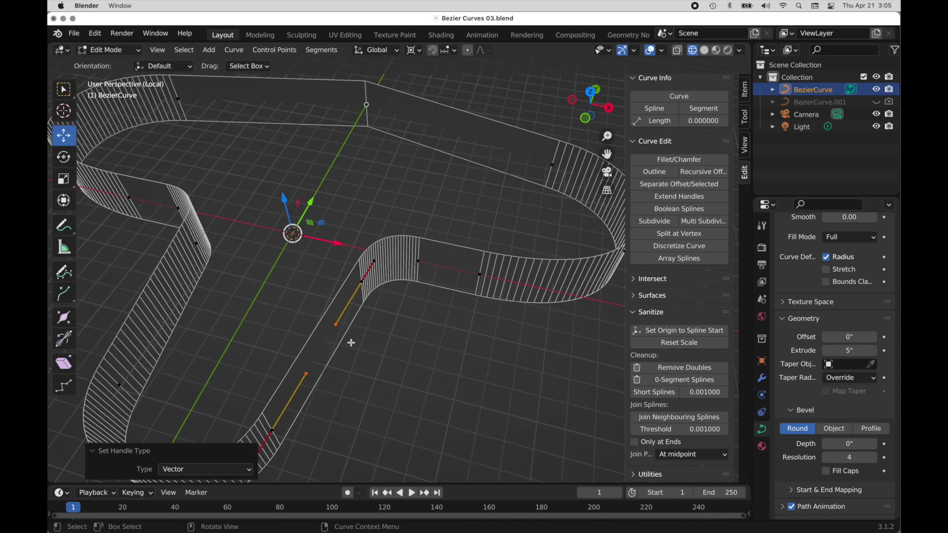